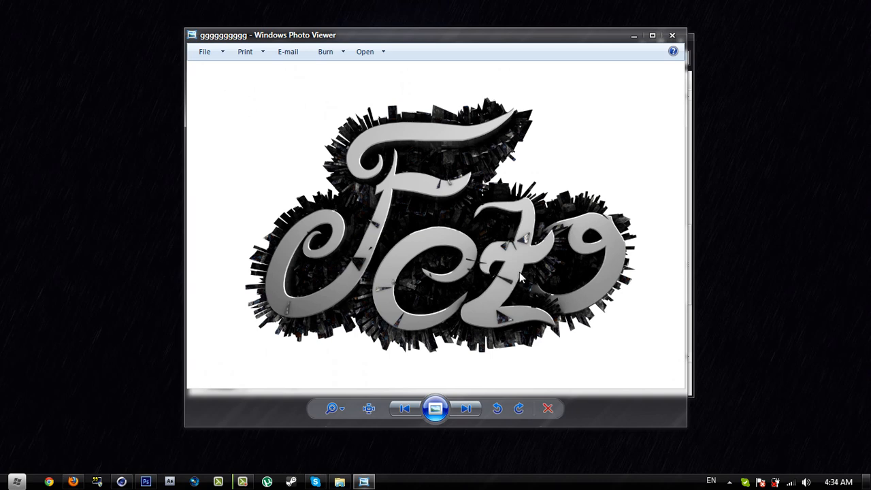
# Close the reference image and its Desktop folder window, and switch to Cinema 4D
pyautogui.click(671, 36)
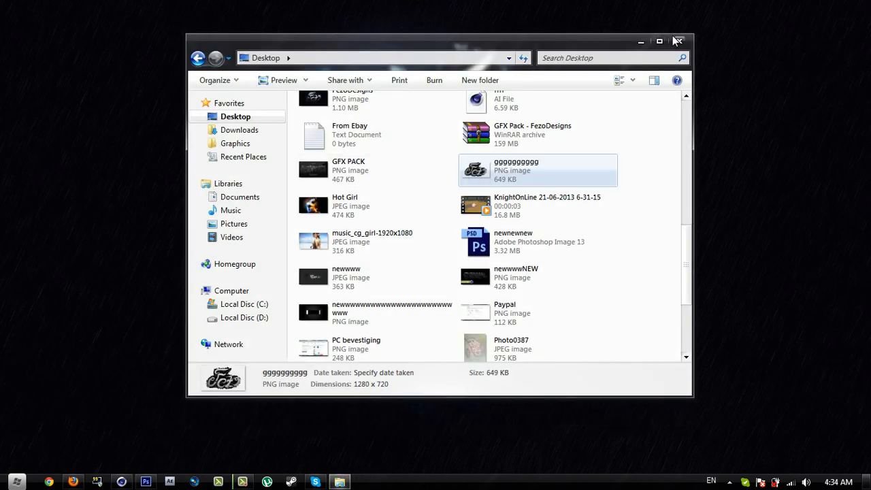
pyautogui.click(680, 41)
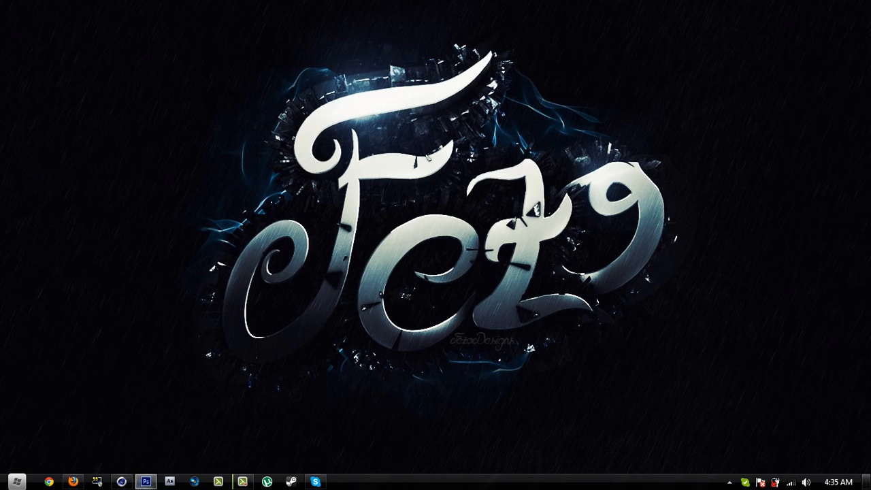
pyautogui.click(121, 481)
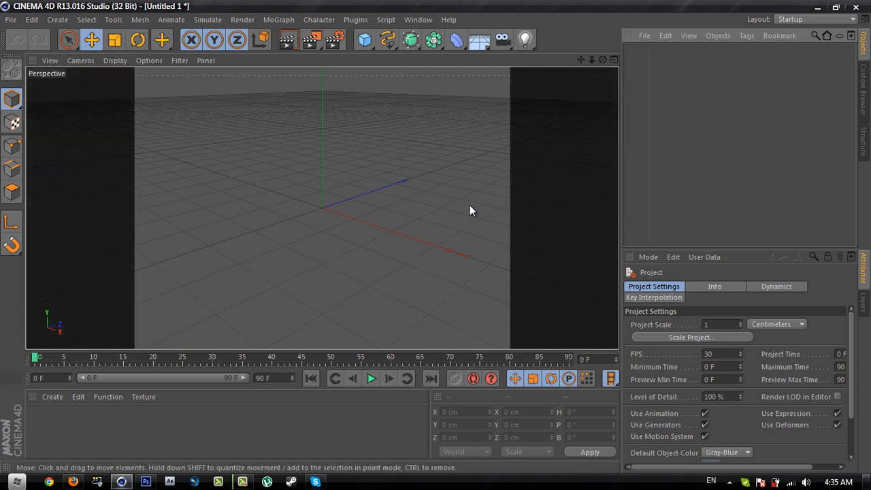
# Open the scene file "fezo new text" from the Cinema 4D Files folder inside Graphics
pyautogui.click(11, 20)
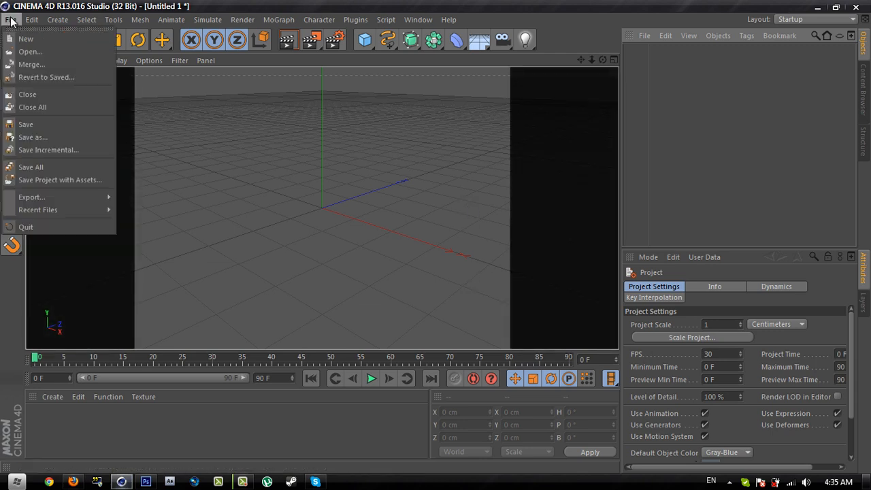
pyautogui.click(32, 53)
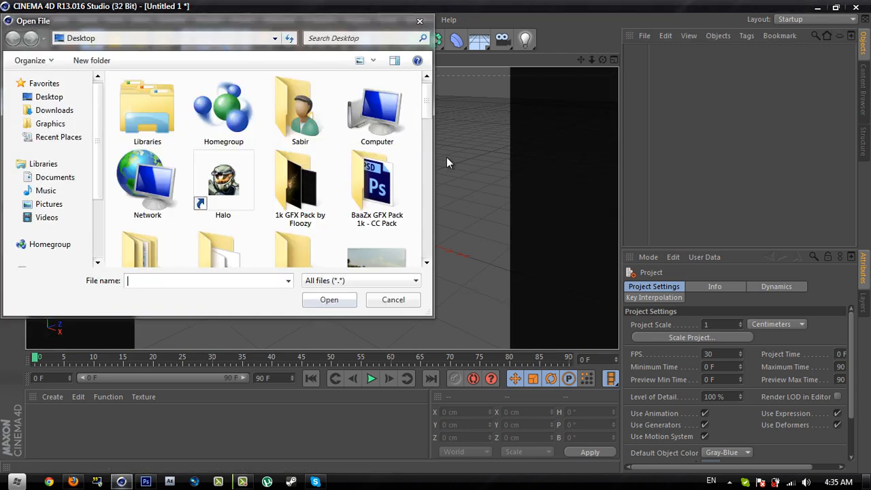
pyautogui.click(41, 124)
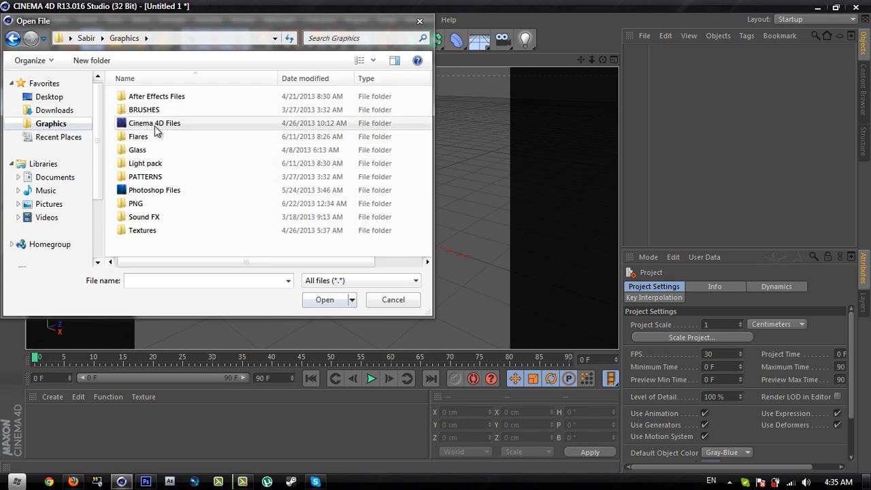
pyautogui.doubleClick(194, 126)
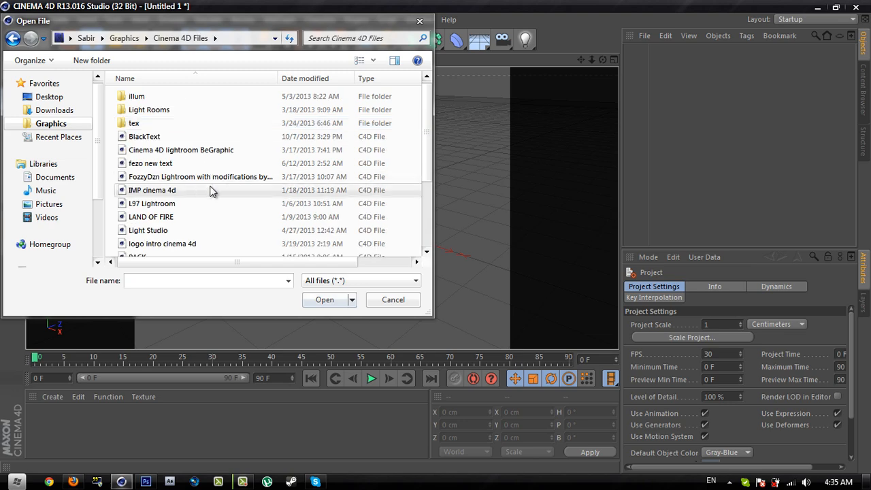
pyautogui.click(194, 164)
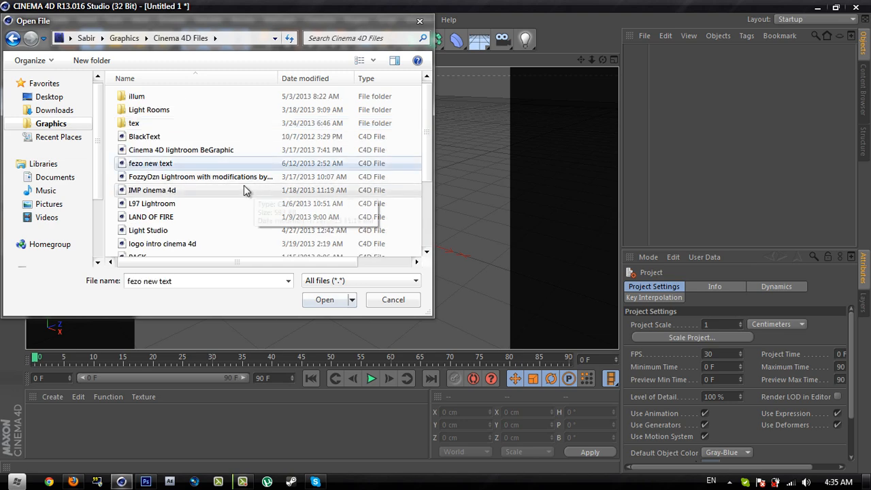
pyautogui.doubleClick(194, 165)
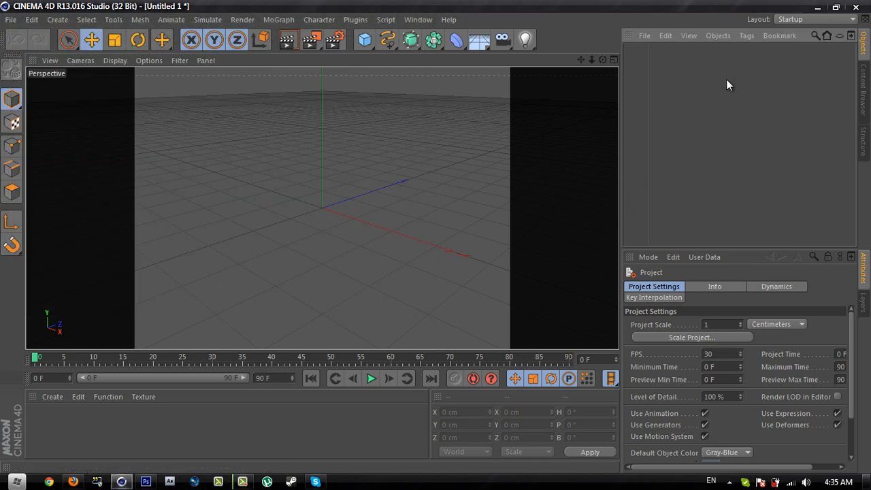
pyautogui.click(521, 285)
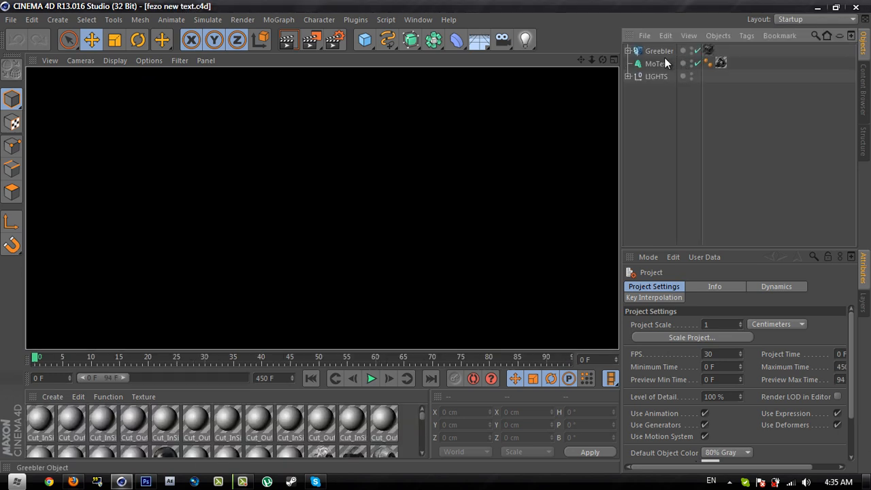
# Delete the existing Greebler and MoText objects from the scene, keeping the LIGHTS group
pyautogui.click(659, 51)
pyautogui.keyDown('ctrl'); pyautogui.click(656, 64); pyautogui.keyUp('ctrl')
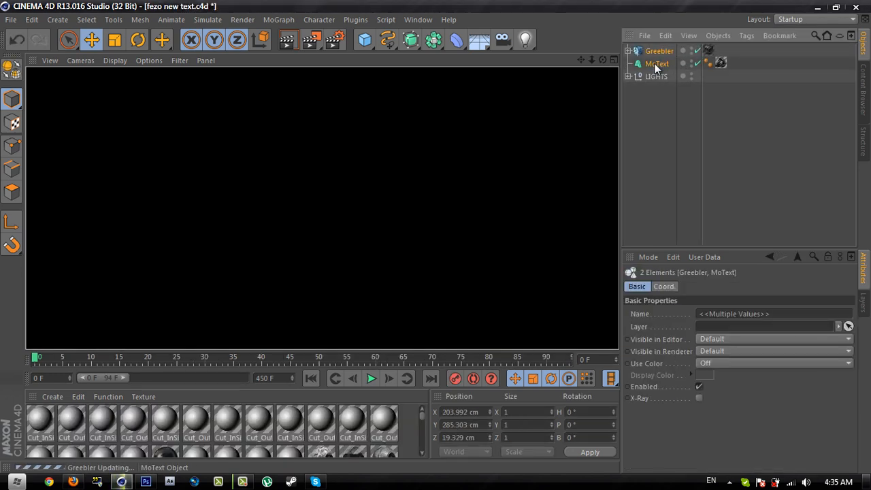
pyautogui.press('Delete')
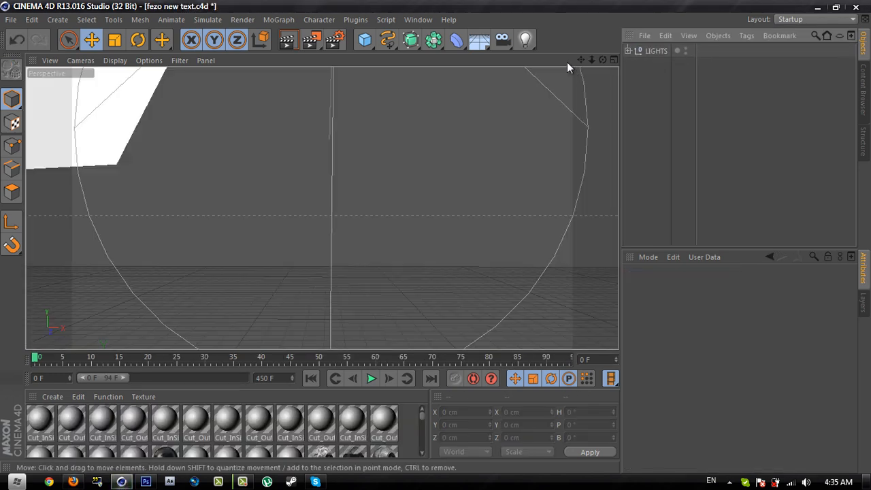
# Add a new MoText object to the scene
pyautogui.moveTo(591, 60); pyautogui.dragTo(437, 230)
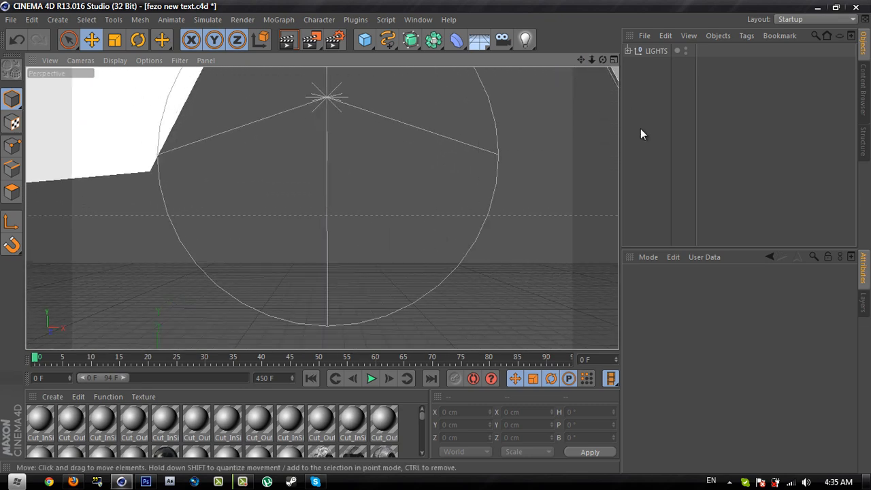
pyautogui.click(277, 21)
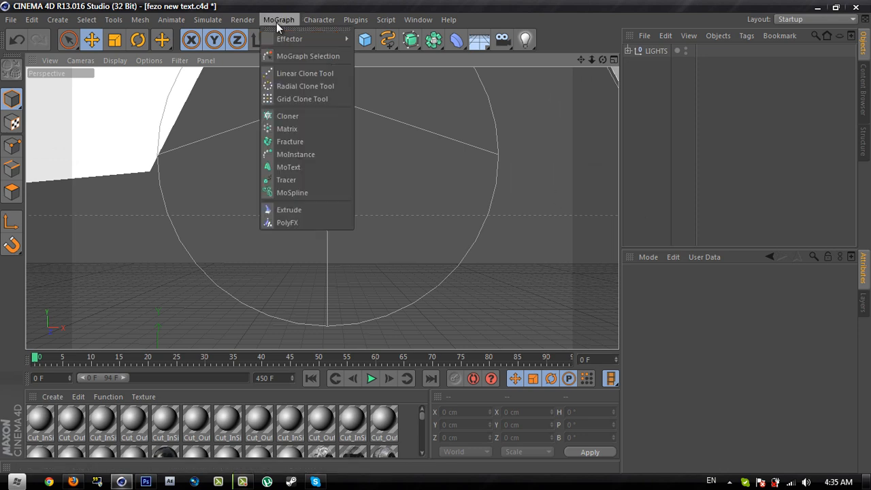
pyautogui.click(300, 166)
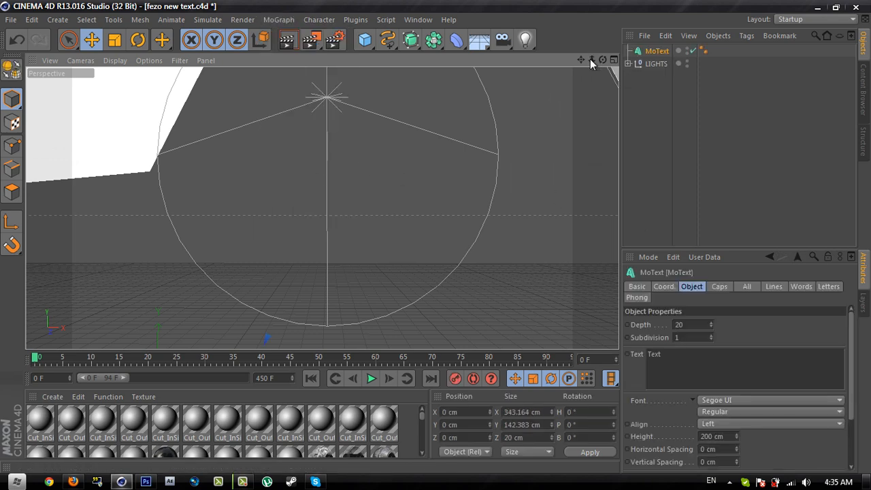
pyautogui.moveTo(591, 59); pyautogui.dragTo(436, 237)
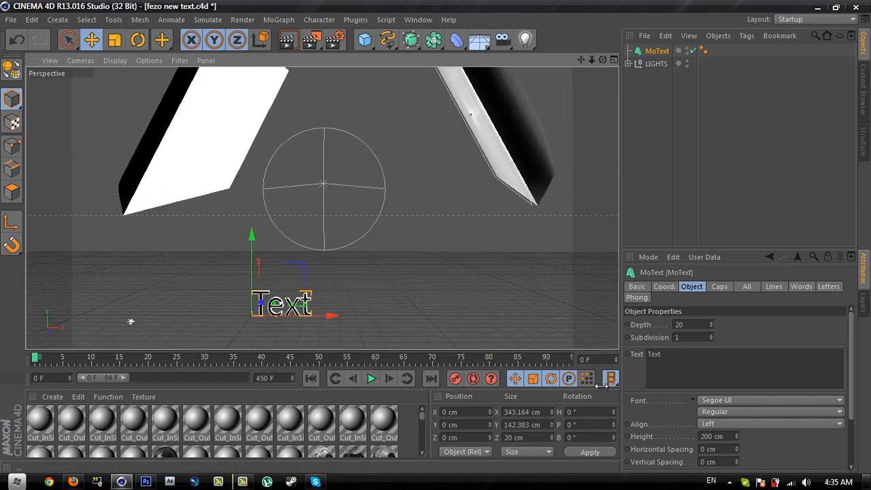
# Set the MoText object's alignment to Middle and its depth to 70
pyautogui.click(720, 425)
pyautogui.click(721, 446)
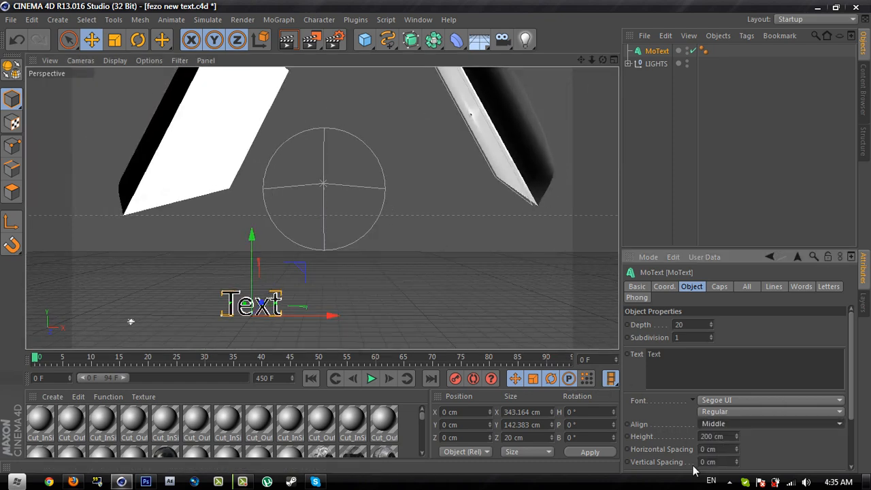
pyautogui.click(702, 326)
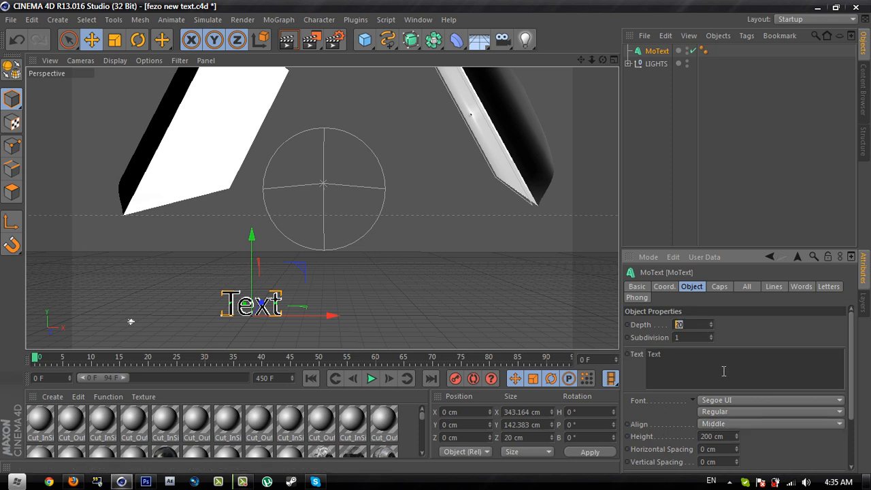
pyautogui.write('70')
pyautogui.press('Return')
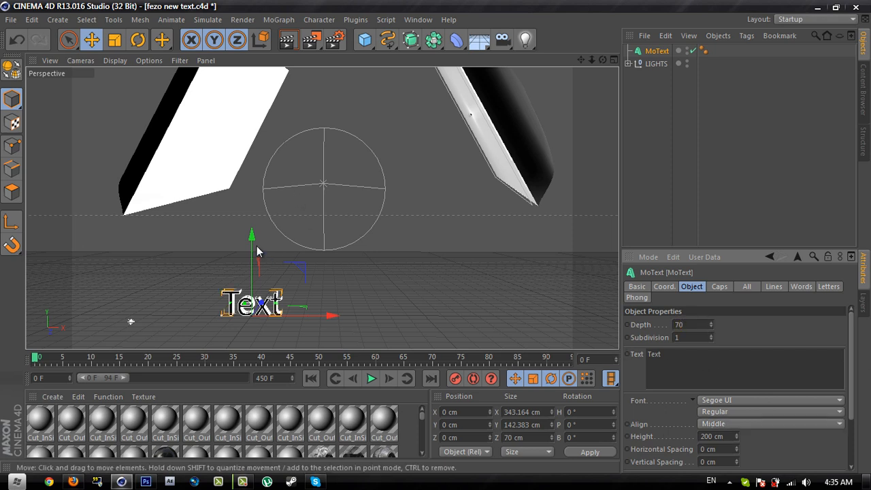
# Move the text up and to the right, to about X 416 cm and Y 575 cm
pyautogui.moveTo(256, 247); pyautogui.dragTo(253, 138)
pyautogui.moveTo(339, 216); pyautogui.dragTo(402, 217)
pyautogui.moveTo(594, 61); pyautogui.dragTo(435, 236)
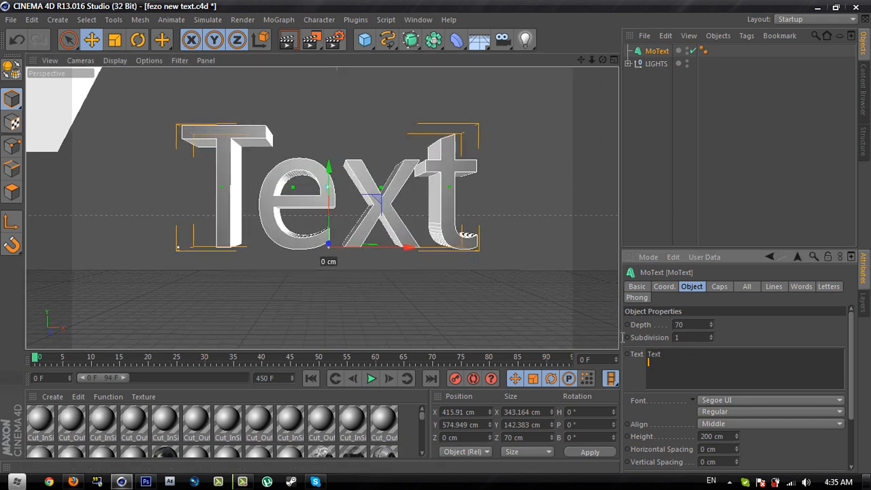
# Replace the MoText wording with "TUTORIAL" and set its font to Paz
pyautogui.click(705, 373)
pyautogui.write('TUTORIAL')
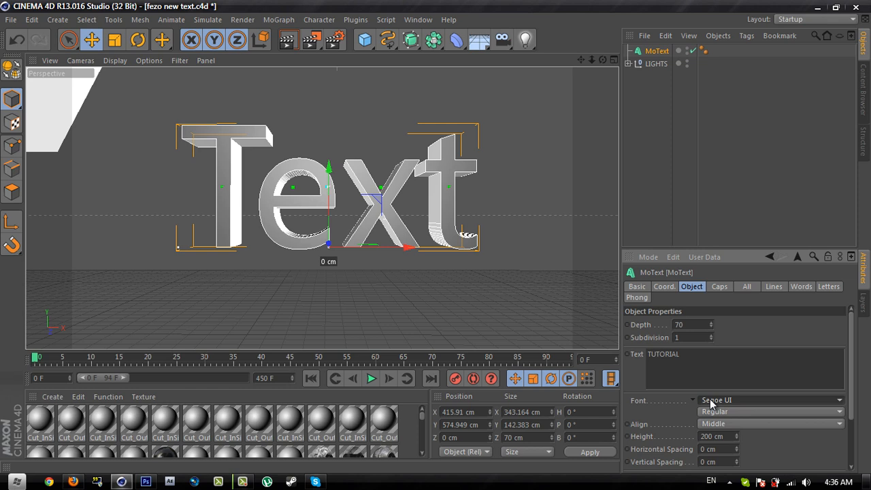
pyautogui.click(710, 402)
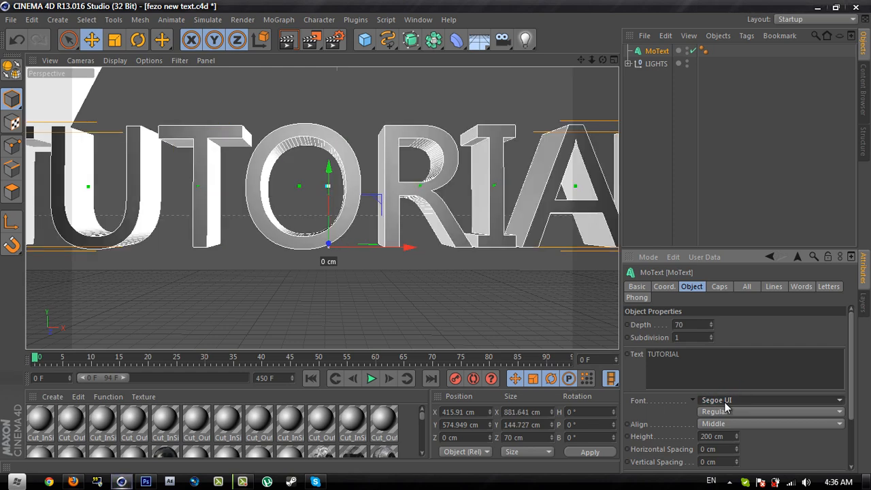
pyautogui.scroll(20, 724, 402)
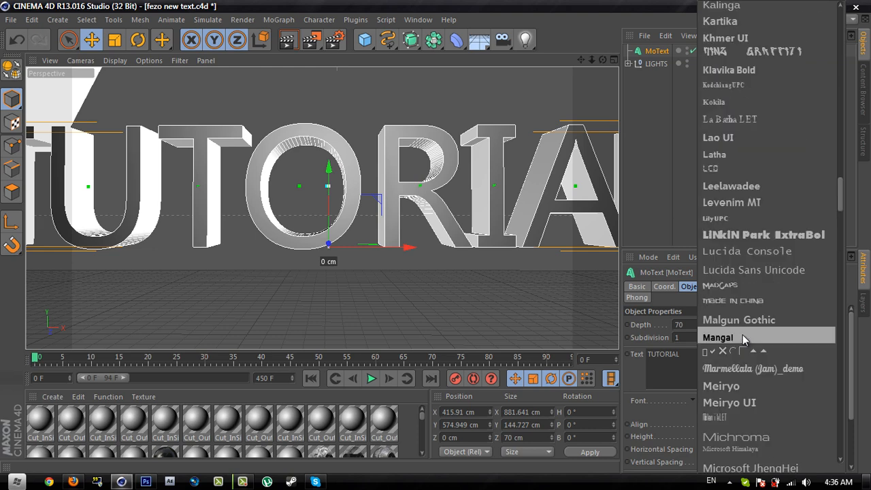
pyautogui.scroll(-5, 744, 336)
pyautogui.scroll(-10, 755, 228)
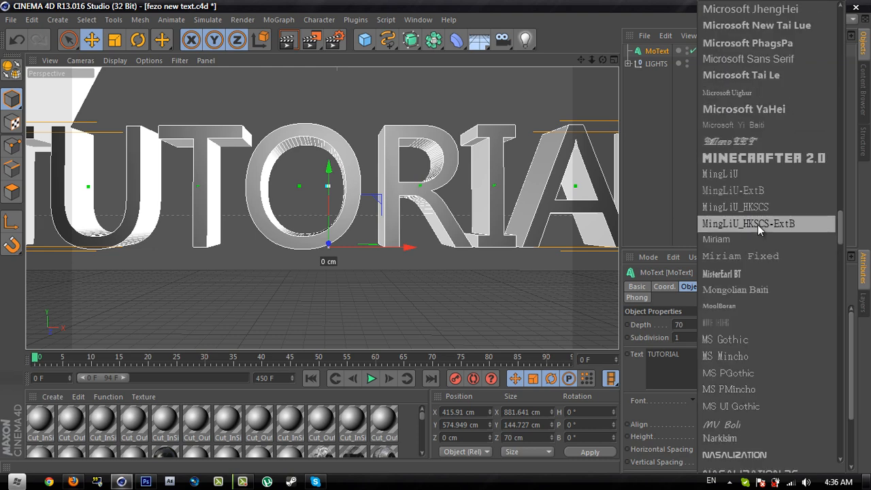
pyautogui.scroll(-6, 748, 229)
pyautogui.scroll(-4, 710, 228)
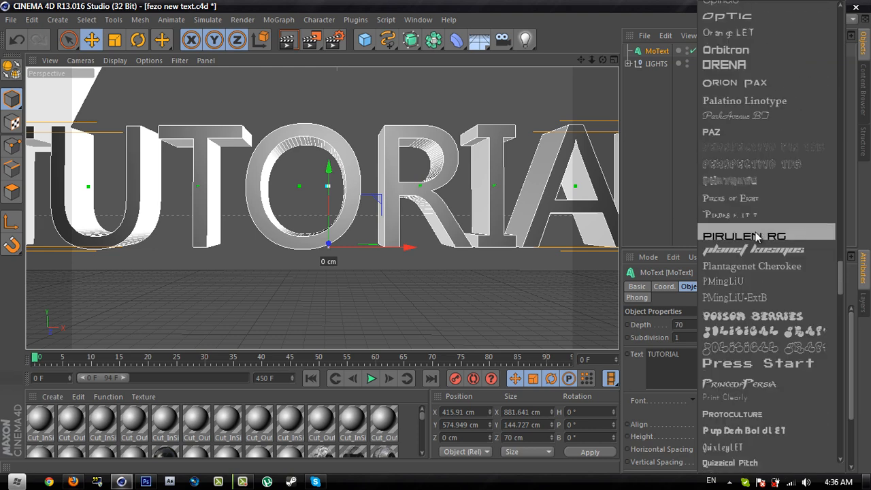
pyautogui.click(720, 133)
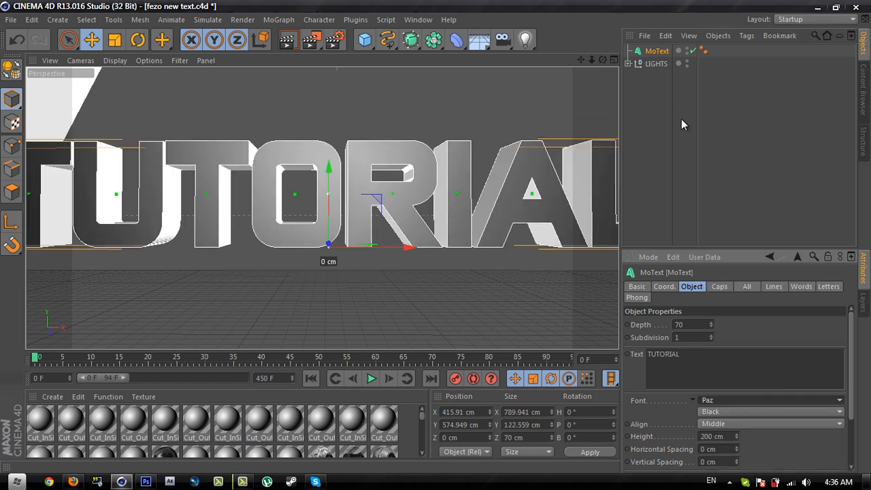
# Set the height of the TUTORIAL text to 170 cm
pyautogui.moveTo(591, 60); pyautogui.dragTo(435, 237)
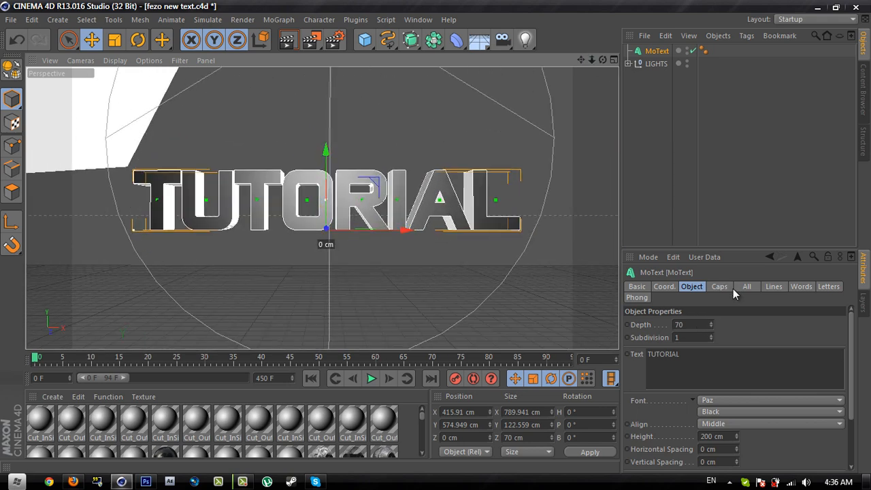
pyautogui.click(731, 436)
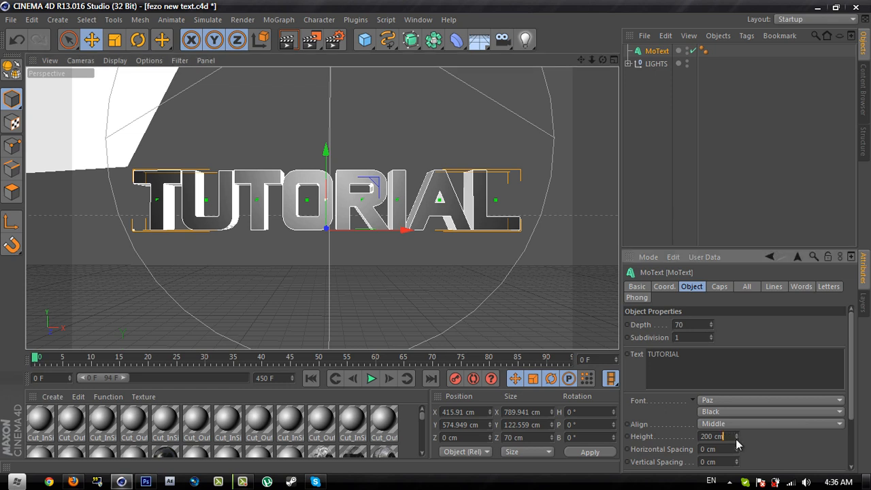
pyautogui.moveTo(736, 439); pyautogui.dragTo(738, 439)
# Set both the start and end caps of the TUTORIAL text to Fillet Cap
pyautogui.click(718, 288)
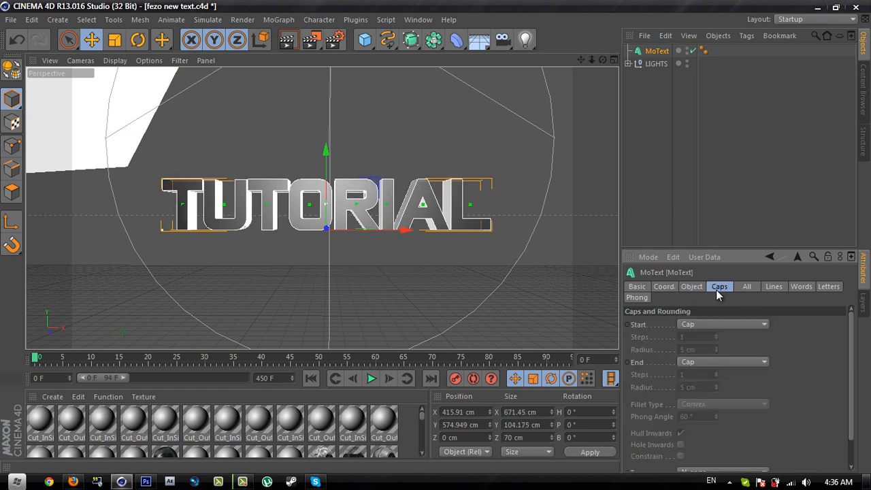
pyautogui.click(692, 324)
pyautogui.click(704, 377)
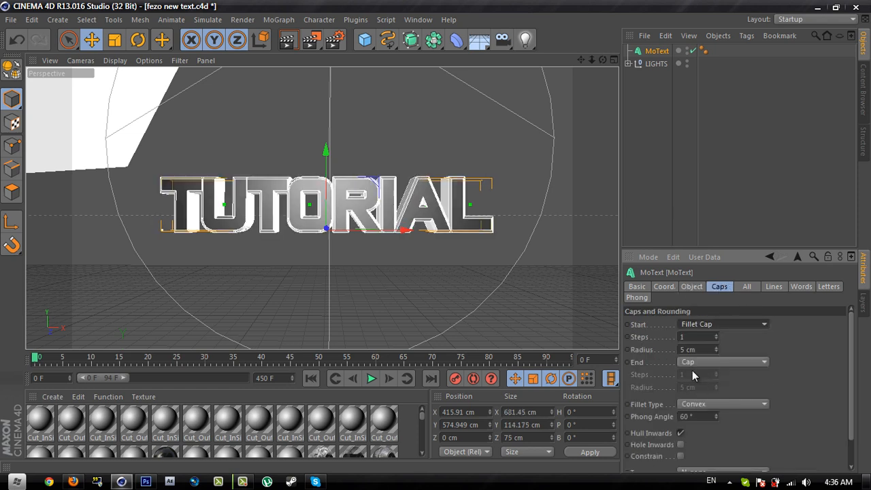
pyautogui.click(697, 363)
pyautogui.click(704, 412)
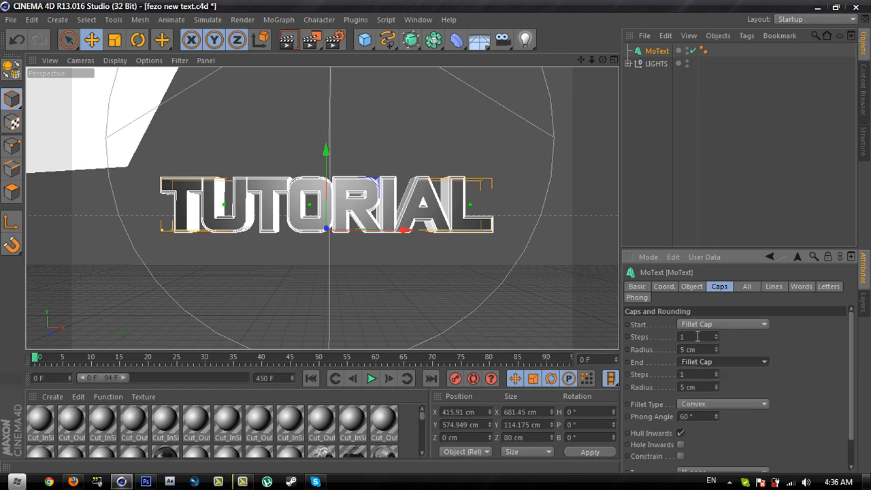
# Set the fillet radius of both the start and end caps to 2 cm, and reselect the MoText object
pyautogui.click(697, 349)
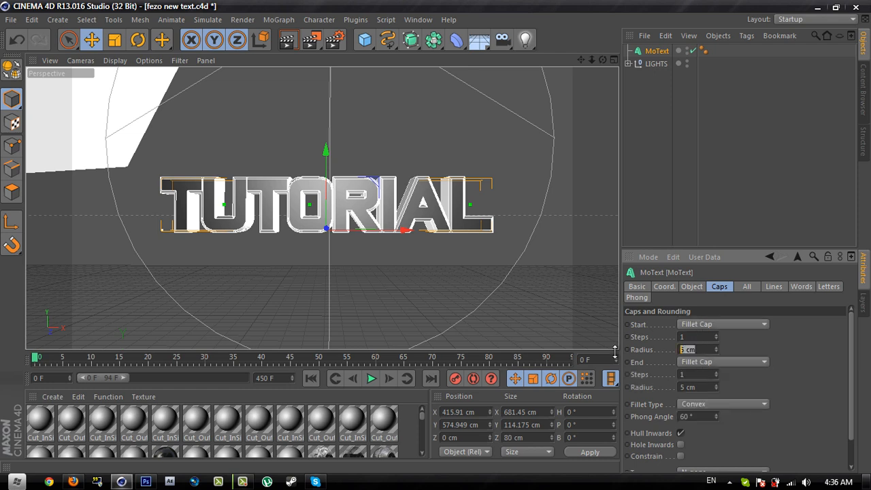
pyautogui.write('2')
pyautogui.press('Return')
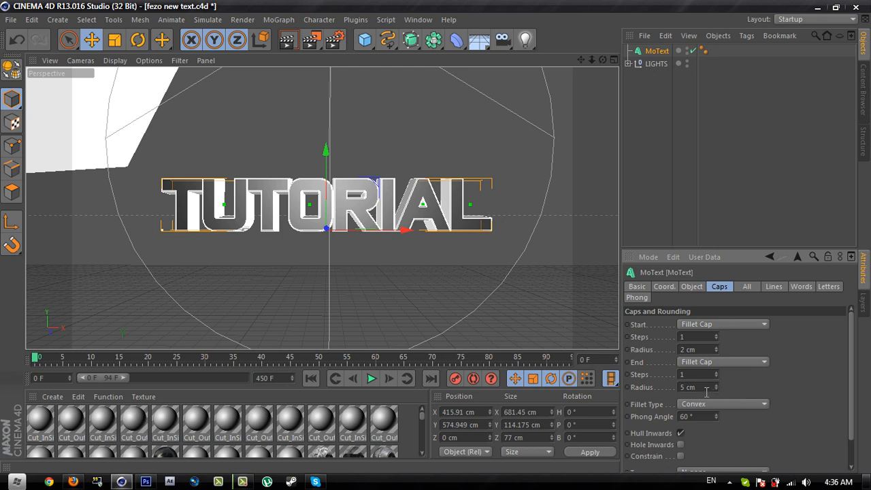
pyautogui.click(705, 387)
pyautogui.write('2')
pyautogui.press('Return')
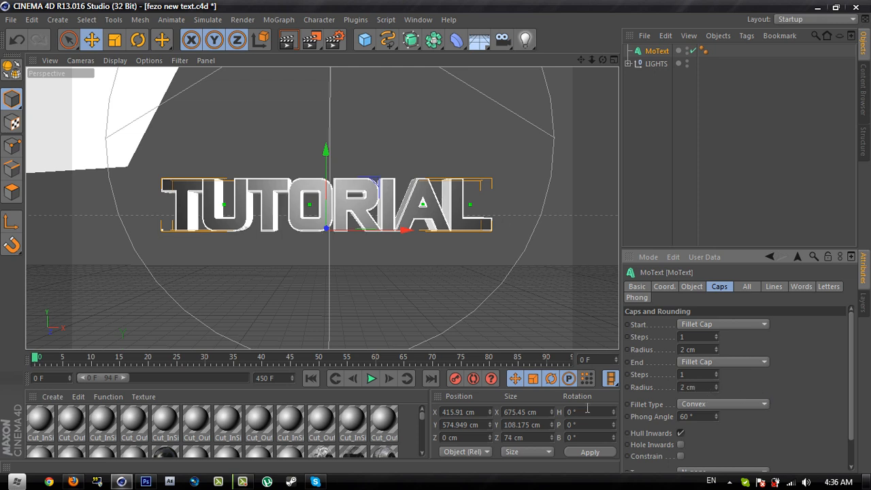
pyautogui.click(687, 199)
pyautogui.click(660, 51)
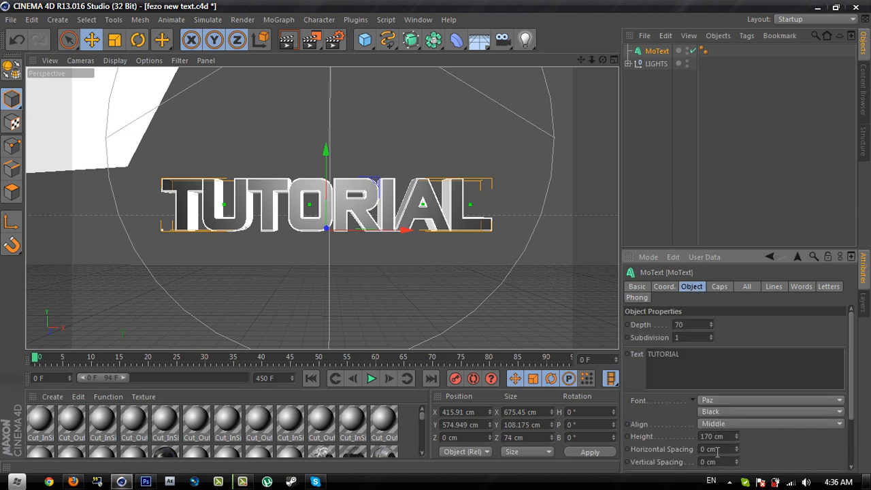
# Set the horizontal spacing of the TUTORIAL text to 3 cm after trying 5 cm
pyautogui.moveTo(716, 449); pyautogui.dragTo(611, 453)
pyautogui.write('5')
pyautogui.press('Return')
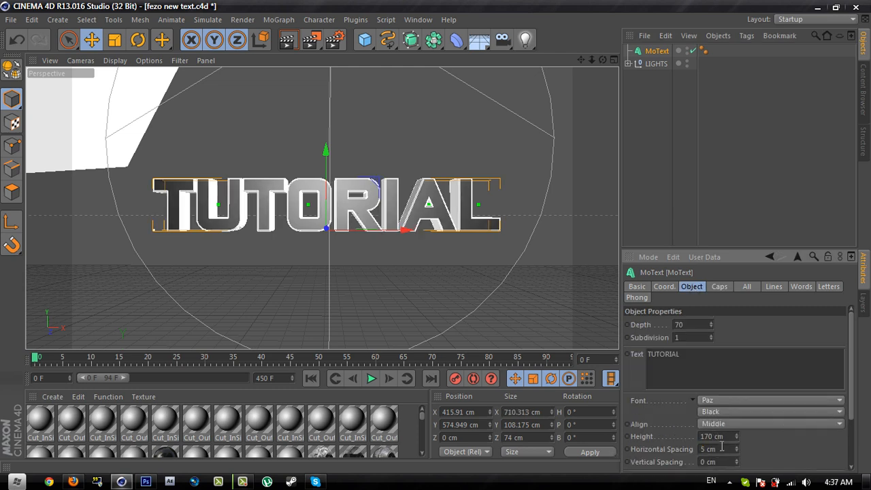
pyautogui.moveTo(721, 449); pyautogui.dragTo(598, 453)
pyautogui.write('3')
pyautogui.press('Return')
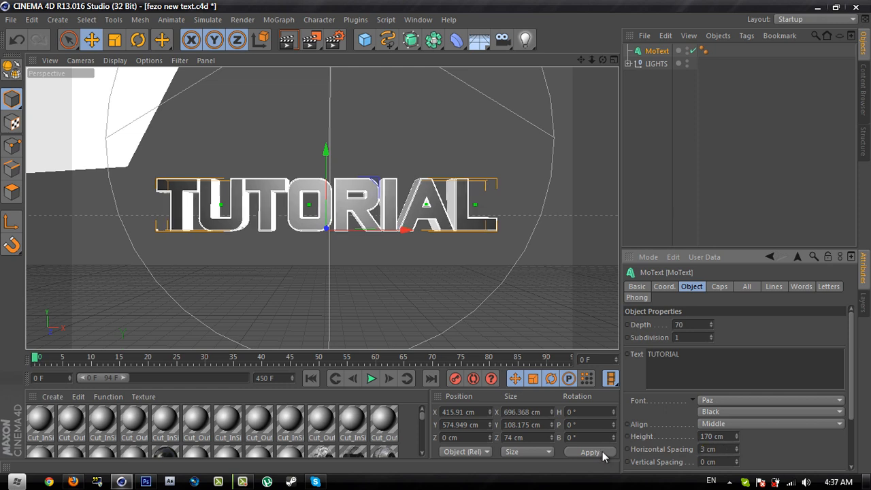
# Duplicate the MoText object by copying and pasting it
pyautogui.click(690, 163)
pyautogui.click(656, 51)
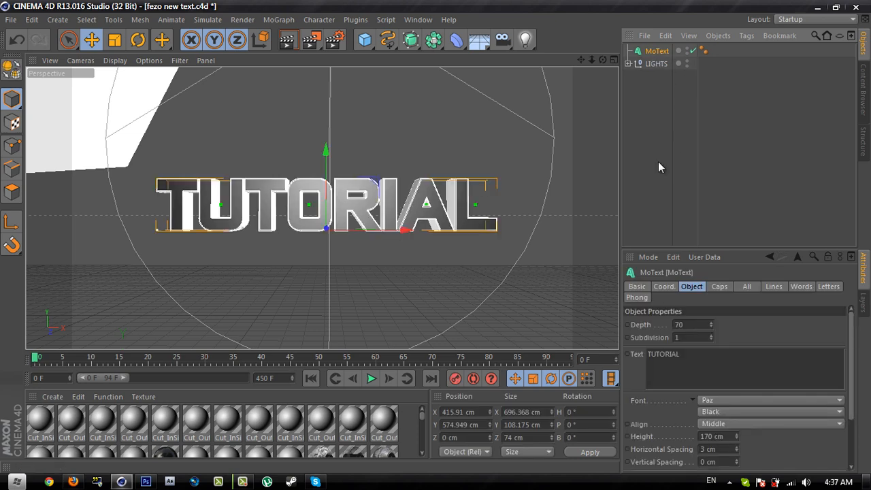
pyautogui.press('v')
pyautogui.hotkey('ctrl', 'c')
pyautogui.hotkey('ctrl', 'v')
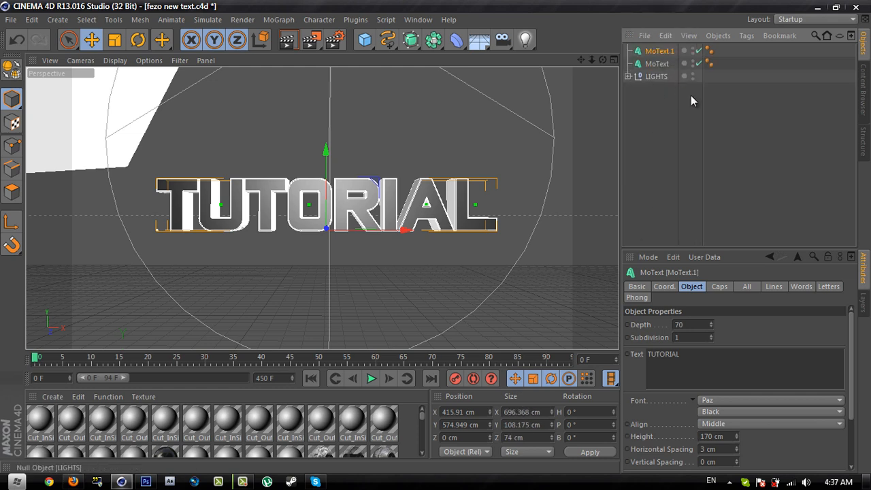
# Set the fillet radius of the copied text's start and end caps to 3 cm, and check the original text's caps
pyautogui.click(719, 287)
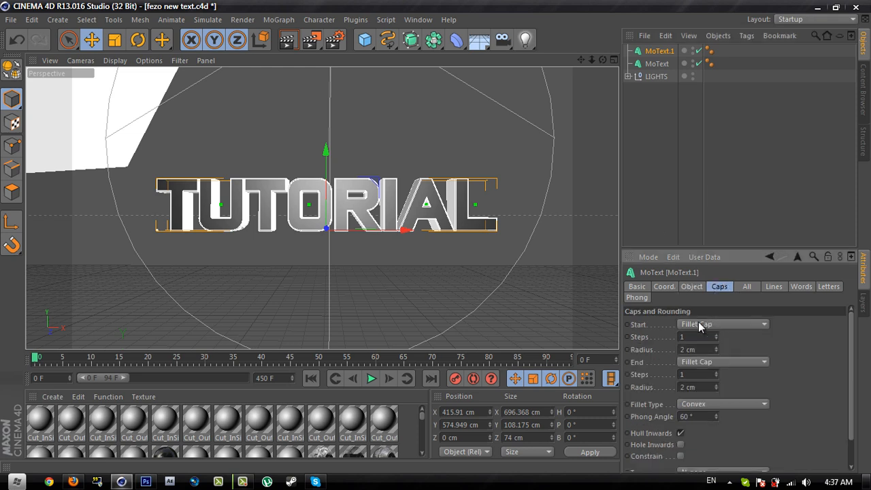
pyautogui.click(682, 349)
pyautogui.doubleClick(682, 349)
pyautogui.write('3')
pyautogui.click(700, 388)
pyautogui.write('3')
pyautogui.press('Return')
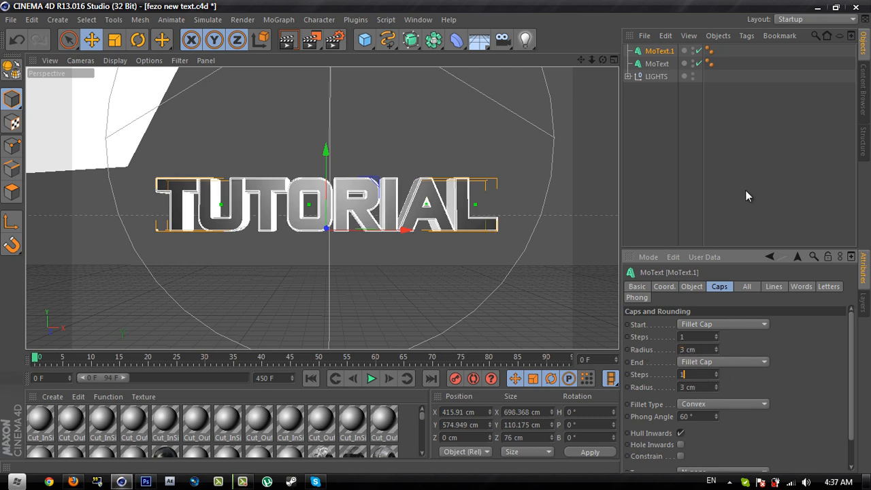
pyautogui.click(717, 169)
pyautogui.click(663, 60)
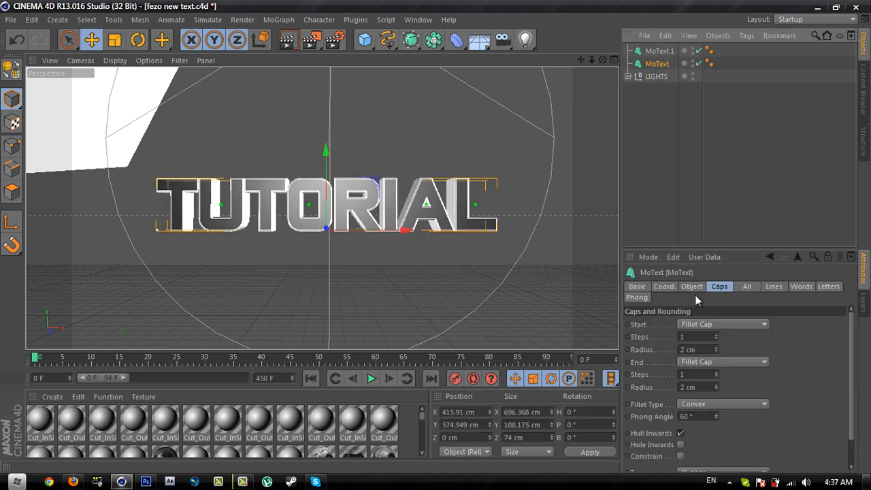
# Break the copied text MoText.1 into 30 random pieces with the Thrausi plugin, and close the plugin window
pyautogui.click(657, 51)
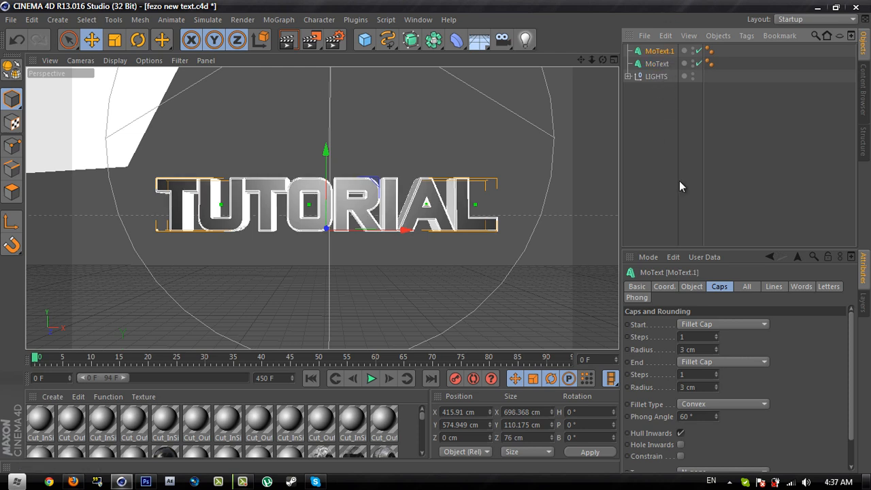
pyautogui.click(354, 19)
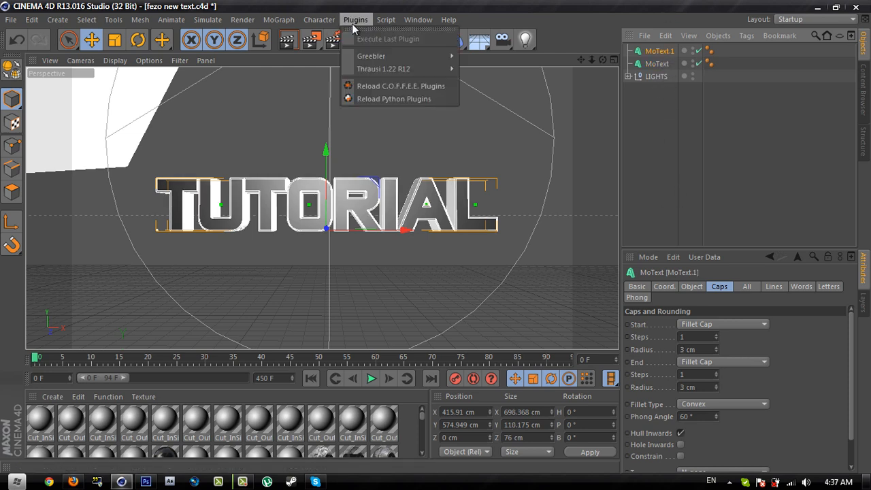
pyautogui.moveTo(367, 68)
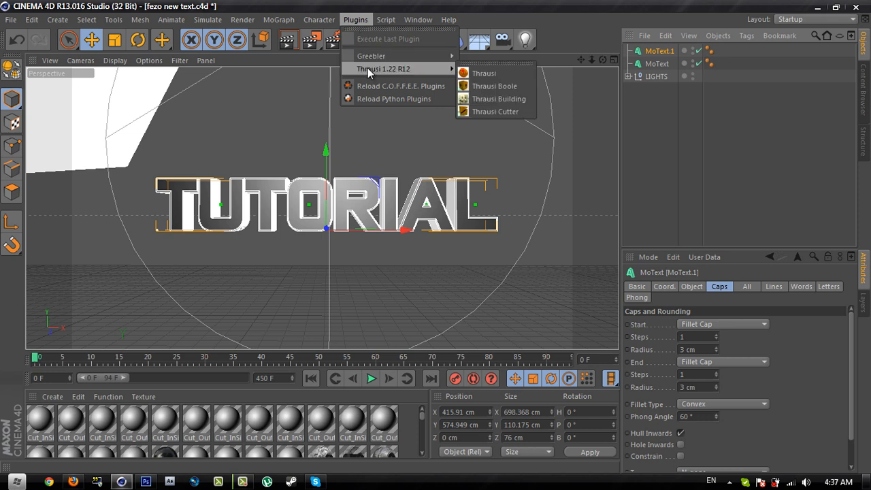
pyautogui.click(502, 74)
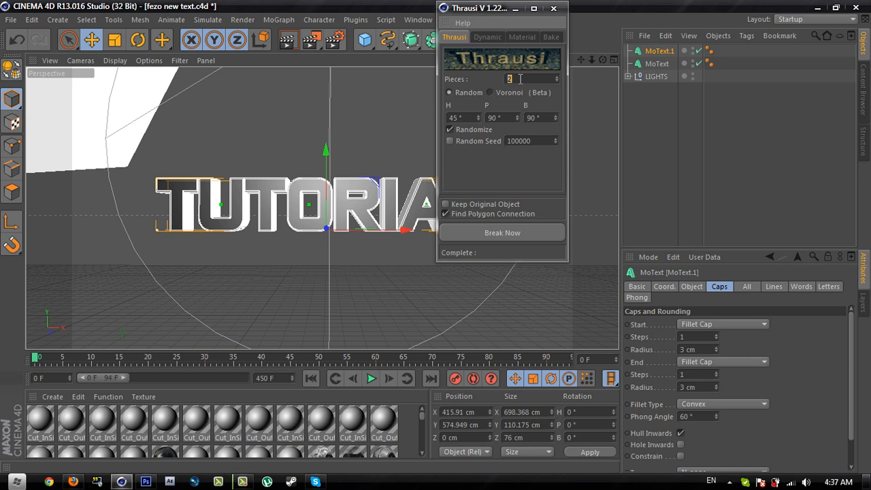
pyautogui.write('30')
pyautogui.moveTo(480, 9); pyautogui.dragTo(450, 27)
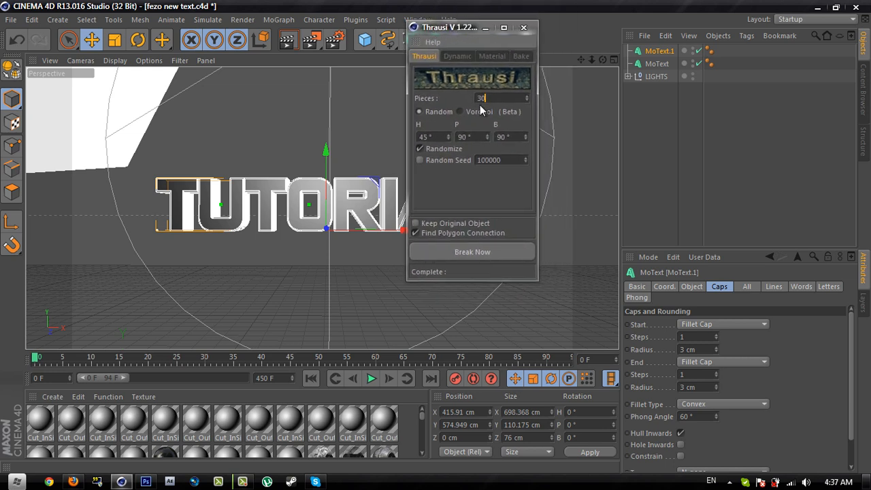
pyautogui.click(497, 257)
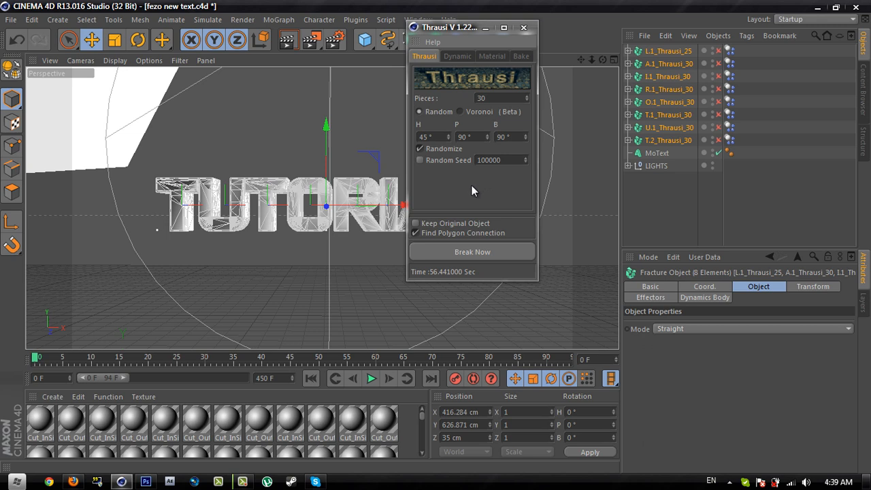
pyautogui.click(523, 28)
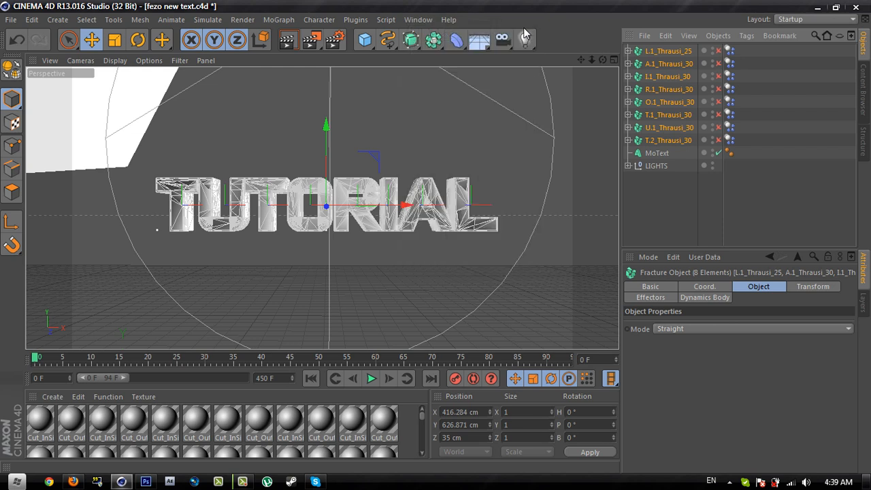
# Add a Greebler object to the scene
pyautogui.click(353, 22)
pyautogui.moveTo(366, 61)
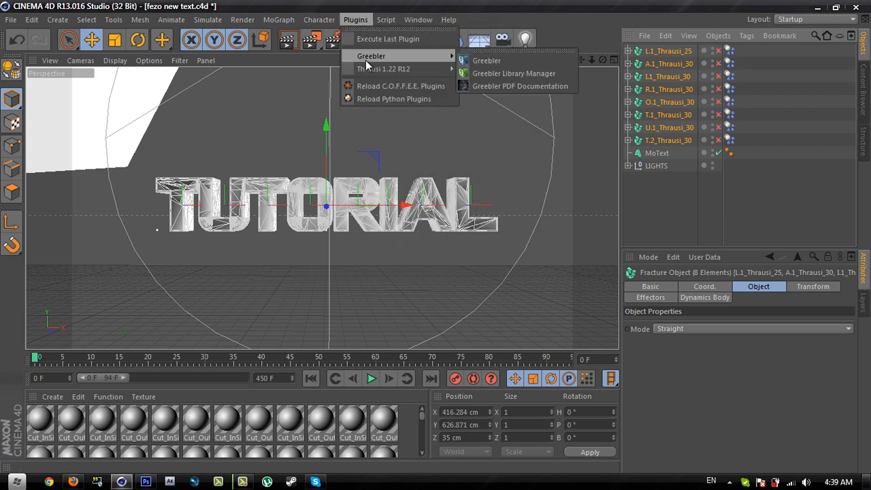
pyautogui.click(476, 61)
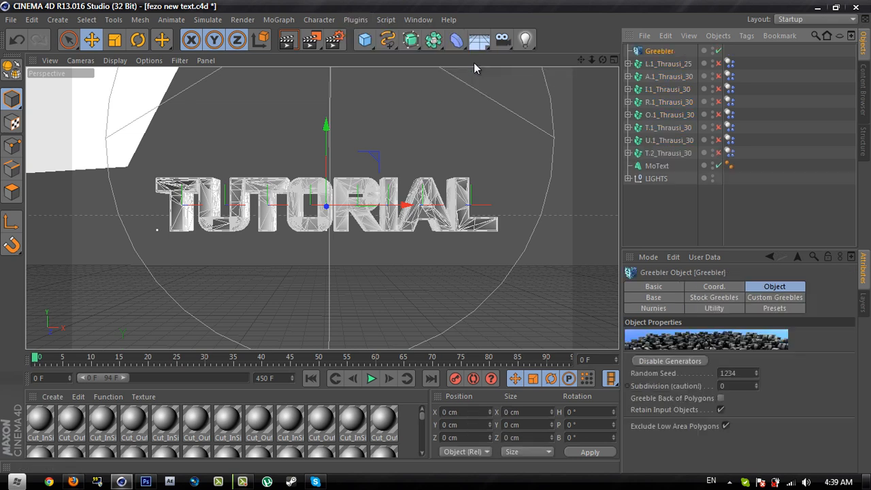
# Make all eight Thrausi letter fracture objects children of the Greebler, and collapse its hierarchy
pyautogui.click(675, 63)
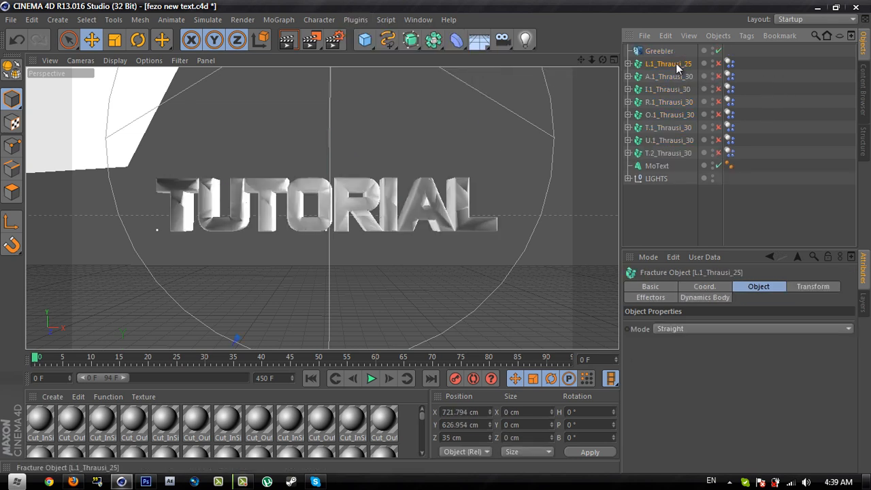
pyautogui.keyDown('shift'); pyautogui.click(662, 155); pyautogui.keyUp('shift')
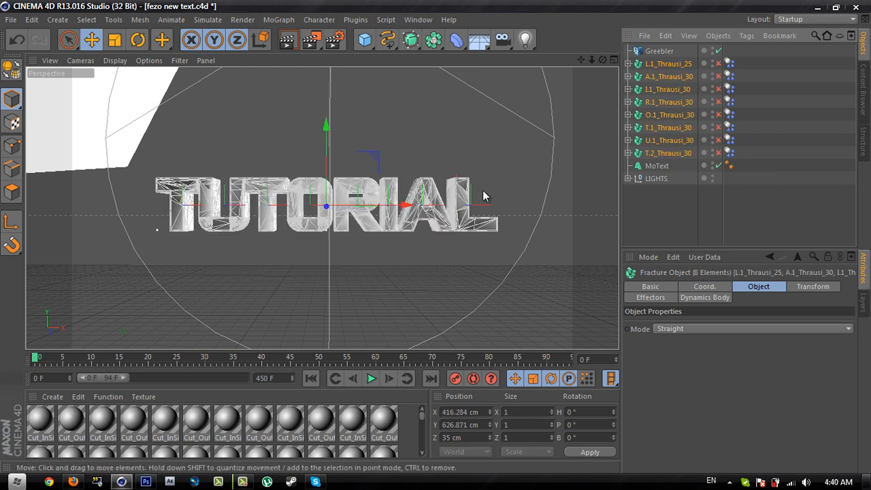
pyautogui.click(666, 63)
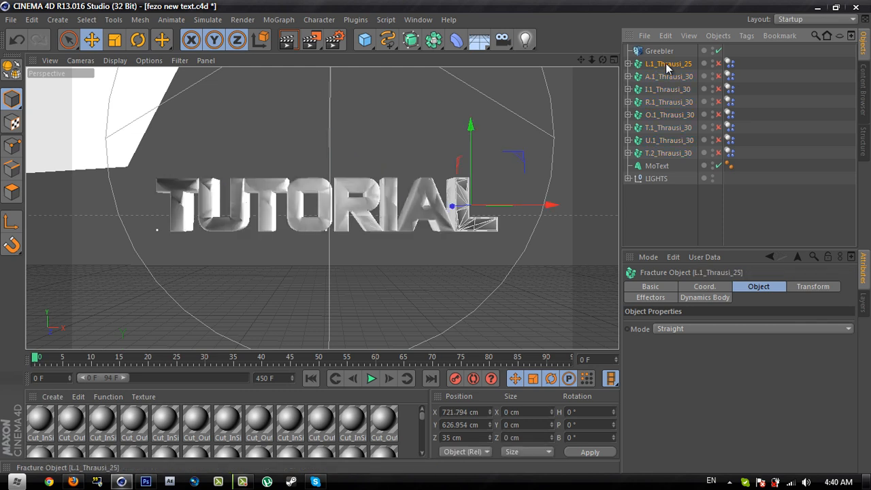
pyautogui.keyDown('shift'); pyautogui.click(664, 153); pyautogui.keyUp('shift')
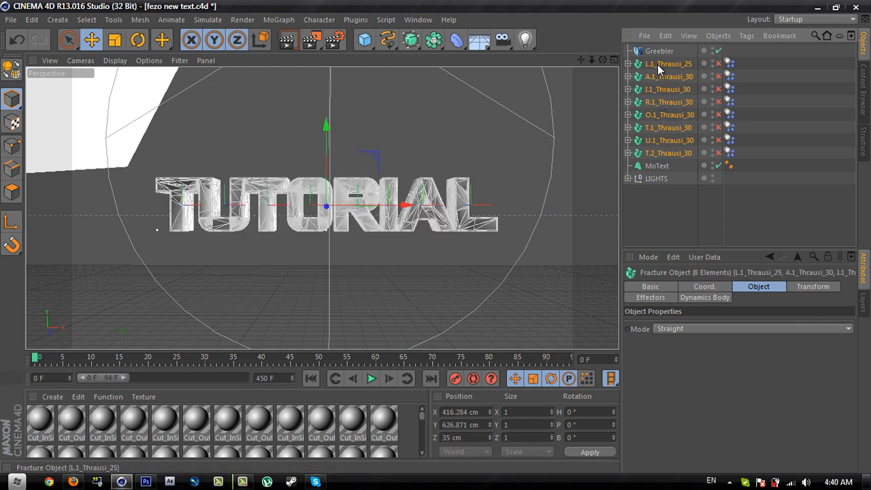
pyautogui.moveTo(658, 53); pyautogui.dragTo(658, 52)
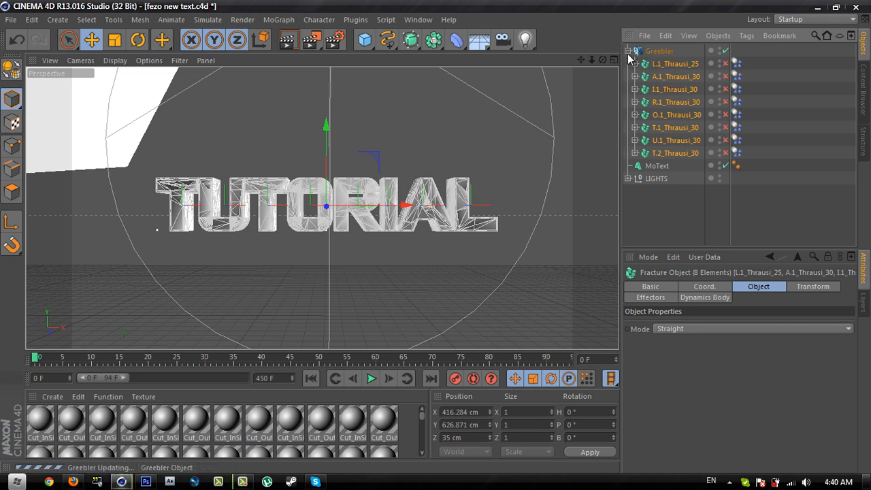
pyautogui.click(628, 58)
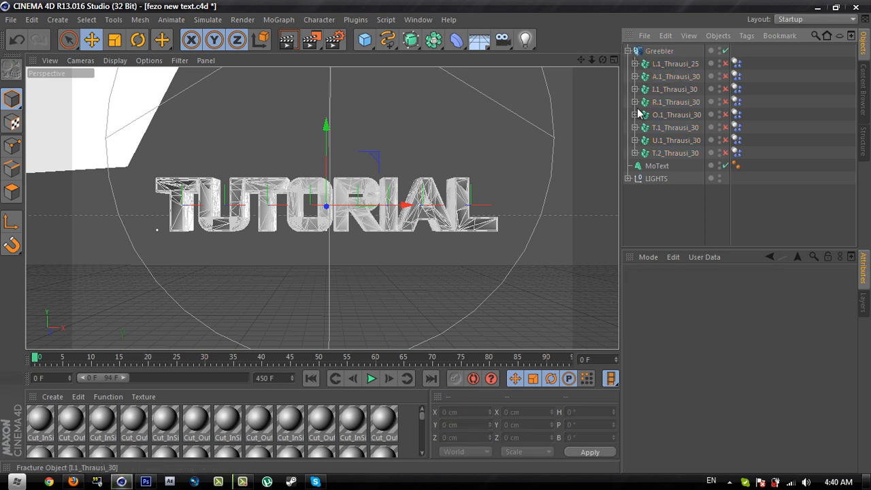
pyautogui.click(628, 51)
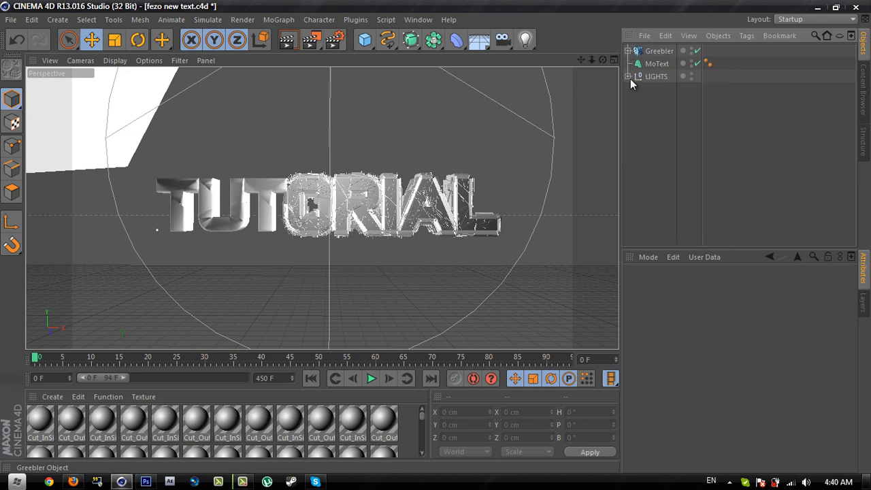
# Turn off stock greeble generation on the Greebler object
pyautogui.click(657, 52)
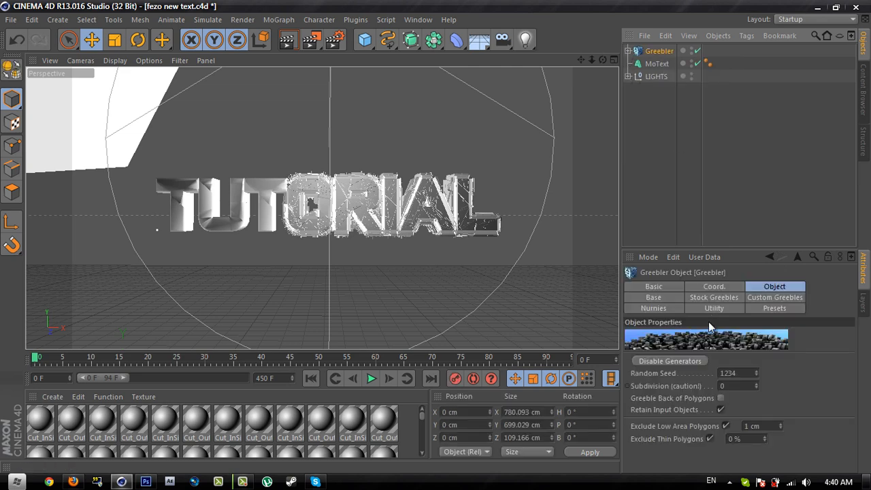
pyautogui.click(714, 297)
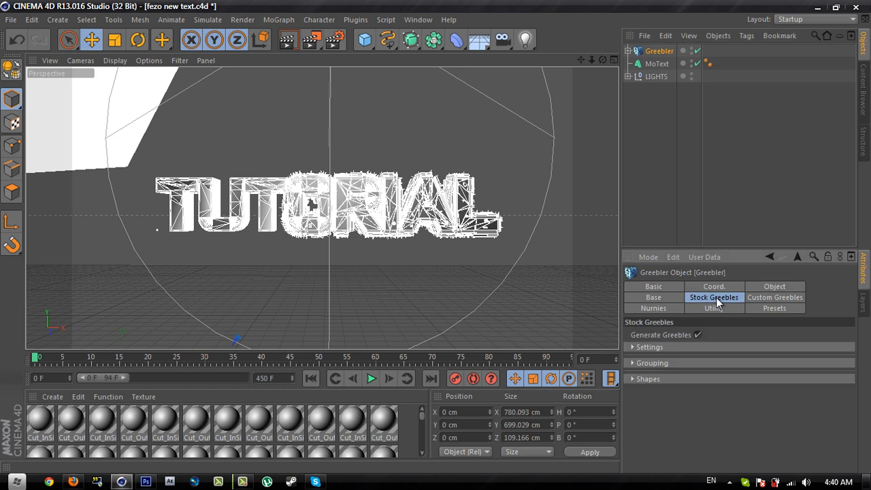
pyautogui.click(697, 334)
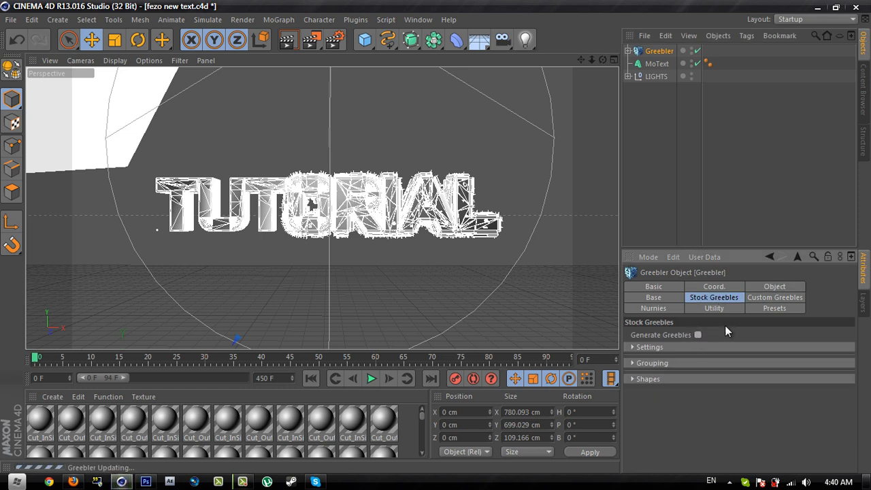
# Set the Greebler base's maximum height to 30 cm and its maximum bevel to 40 %
pyautogui.click(770, 287)
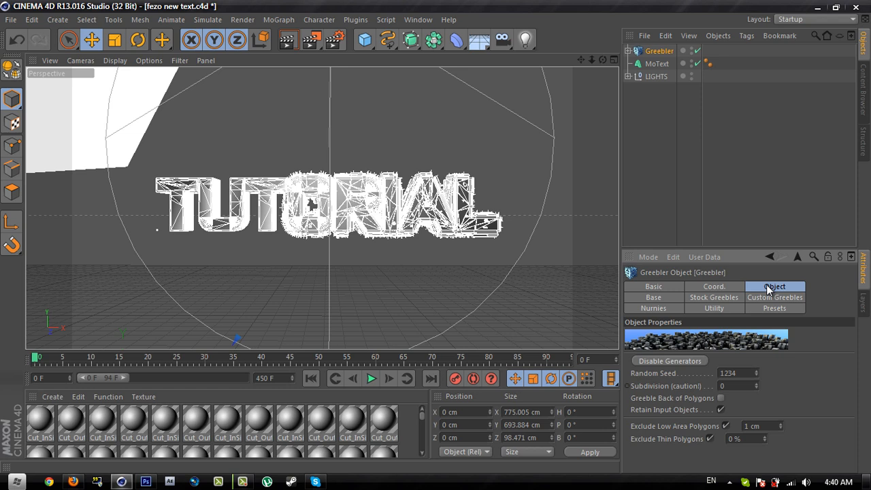
pyautogui.click(660, 298)
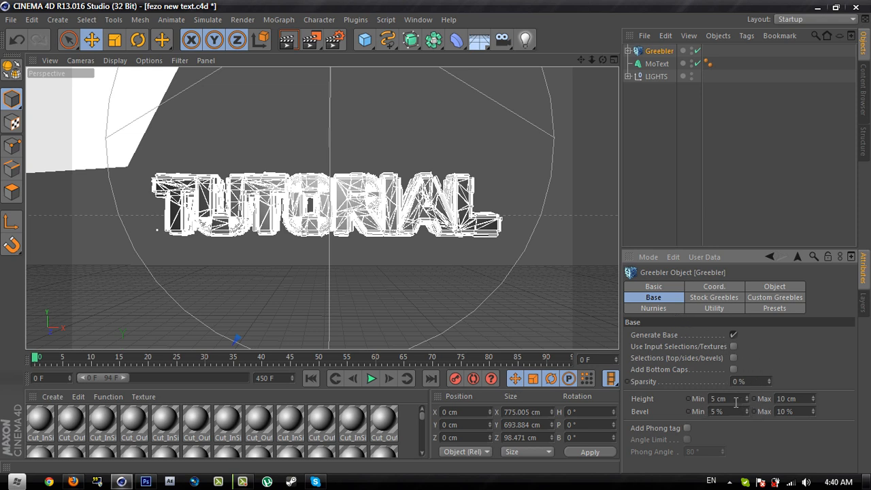
pyautogui.moveTo(808, 399); pyautogui.dragTo(731, 400)
pyautogui.write('40')
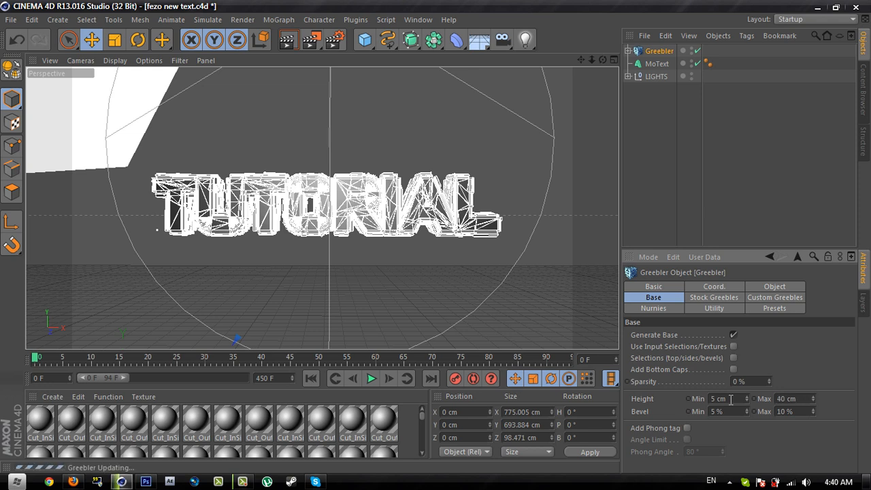
pyautogui.press('Return')
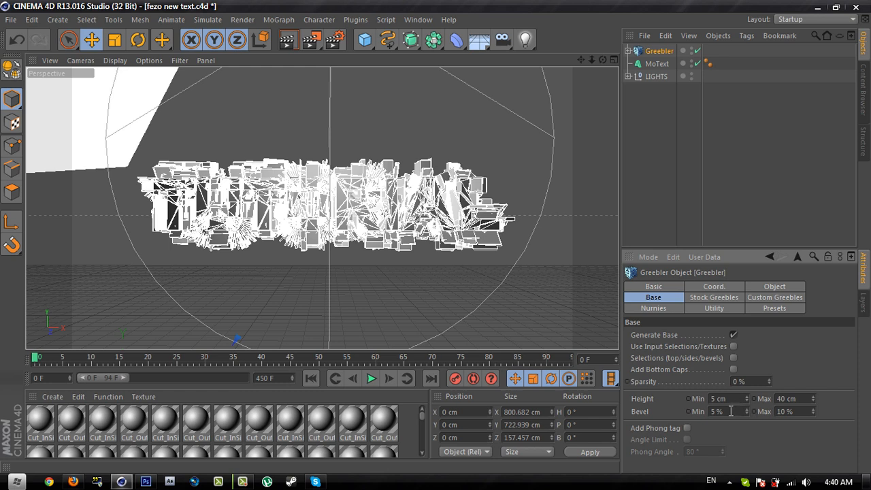
pyautogui.press('Tab')
pyautogui.write('50')
pyautogui.press('Return')
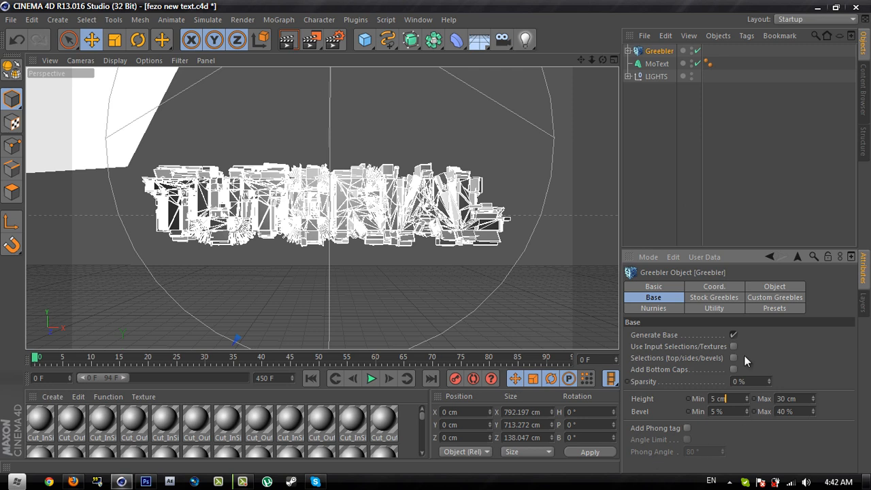
# Switch to the four-view layout and move the Greebler object along Z to about 30 cm in the Top view
pyautogui.click(613, 60)
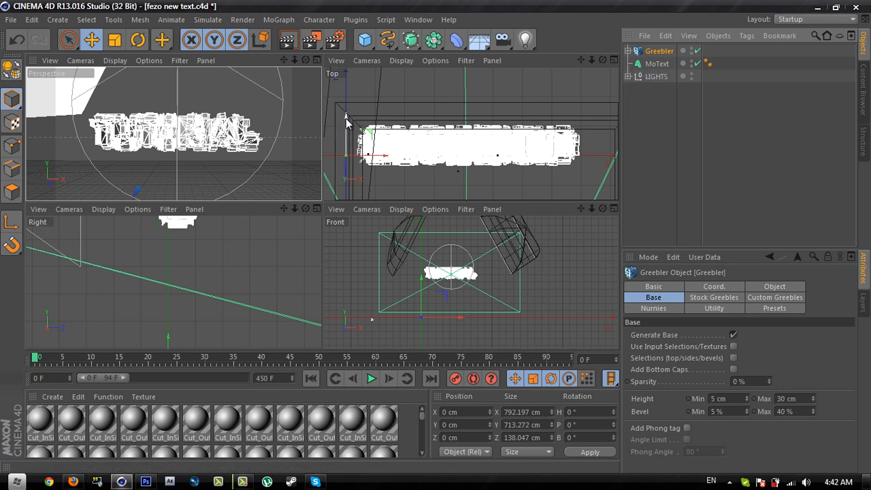
pyautogui.moveTo(346, 118); pyautogui.dragTo(345, 117)
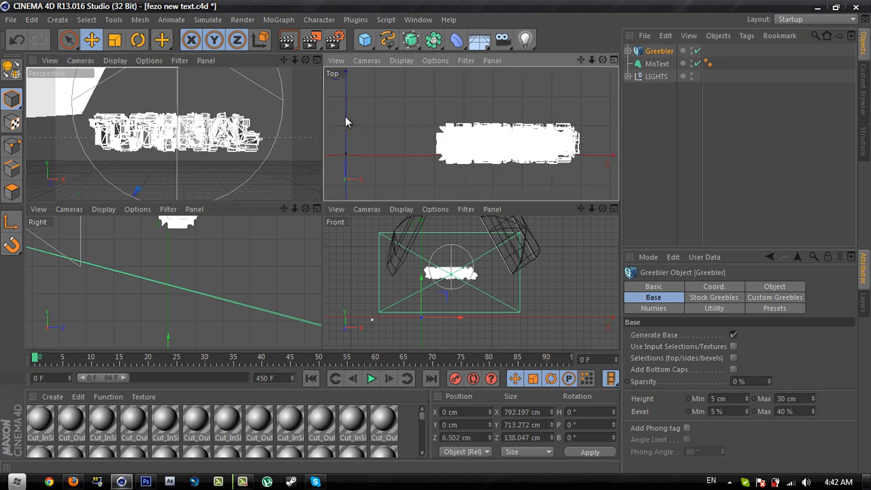
pyautogui.moveTo(345, 116); pyautogui.dragTo(345, 114)
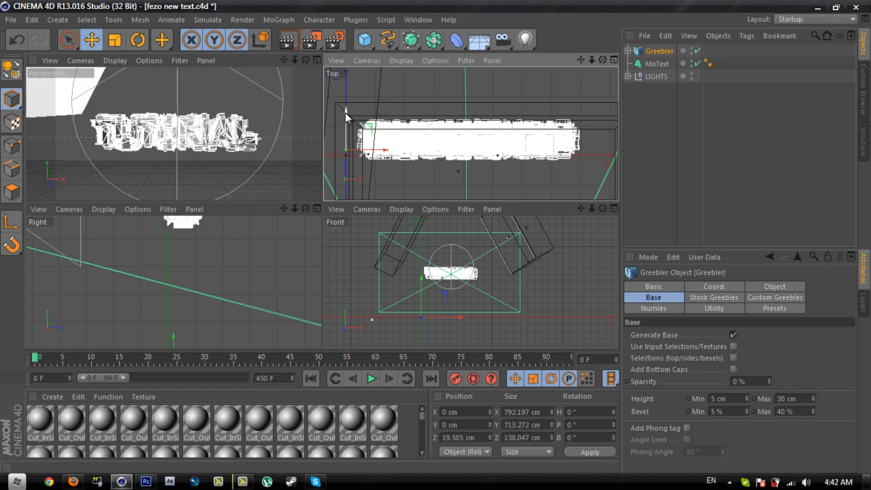
pyautogui.moveTo(345, 114); pyautogui.dragTo(346, 108)
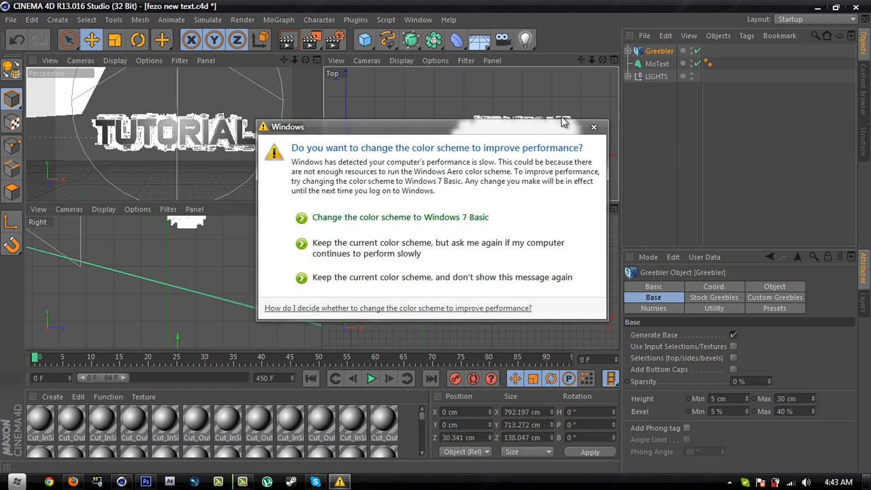
# Dismiss the Windows color scheme warning, return to the single Perspective view, and deselect the Greebler object
pyautogui.click(593, 127)
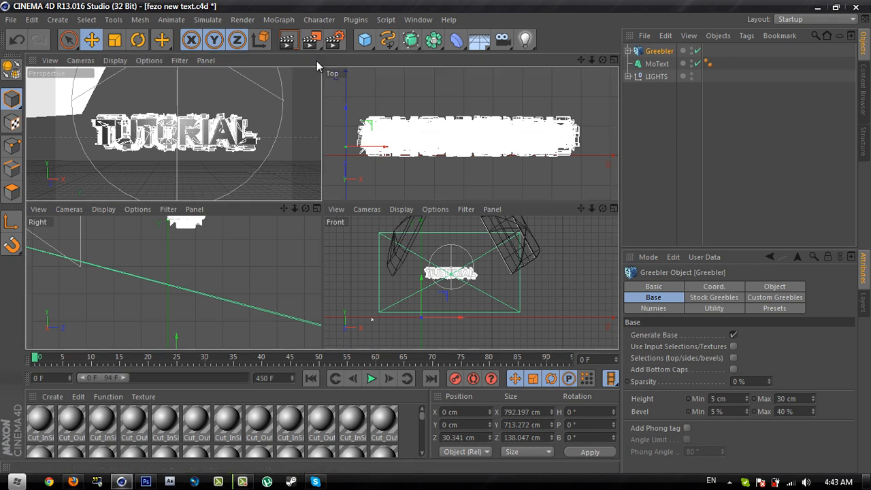
pyautogui.click(317, 60)
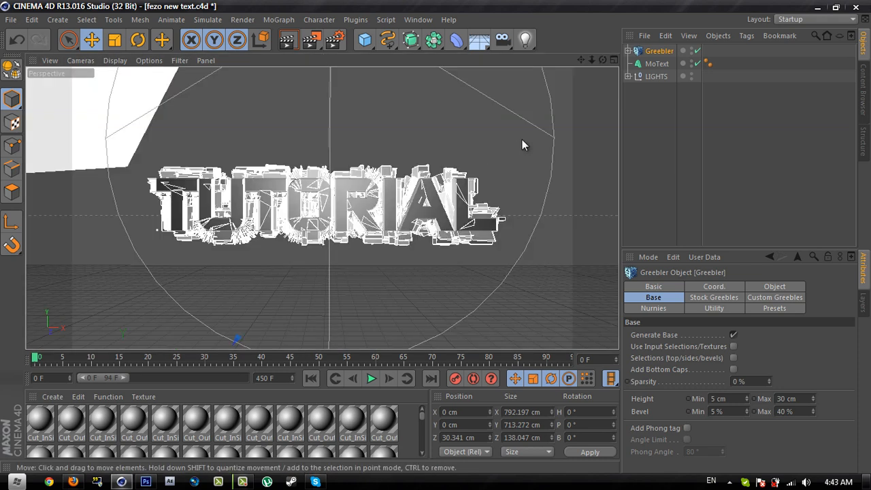
pyautogui.click(696, 197)
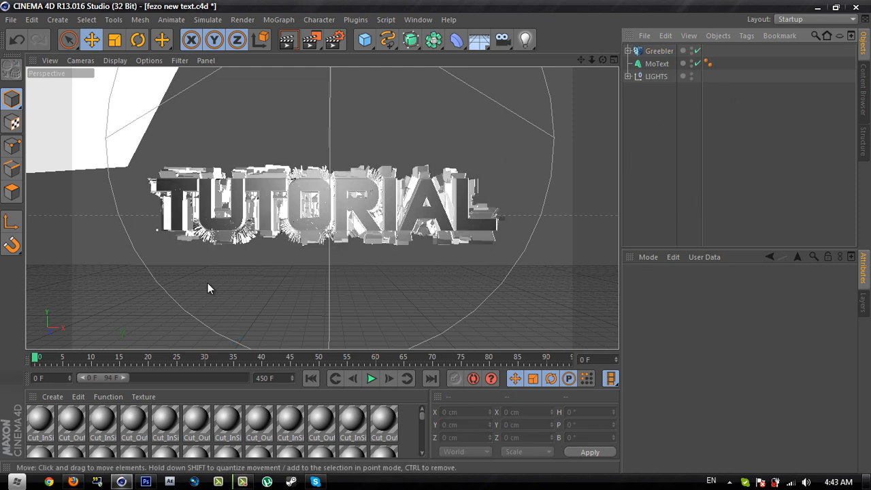
# Open the Rated White material for editing and set its color to a mid gray of RGB 101, 101, 101
pyautogui.moveTo(422, 439); pyautogui.dragTo(419, 445)
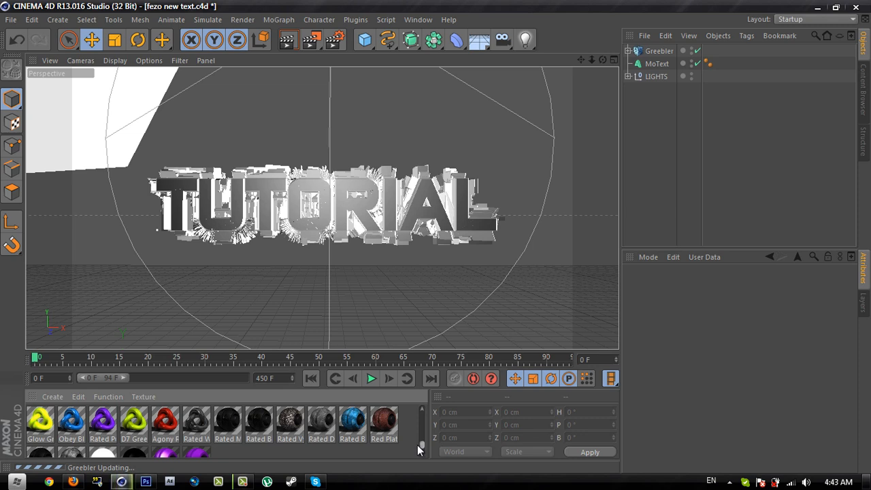
pyautogui.click(354, 195)
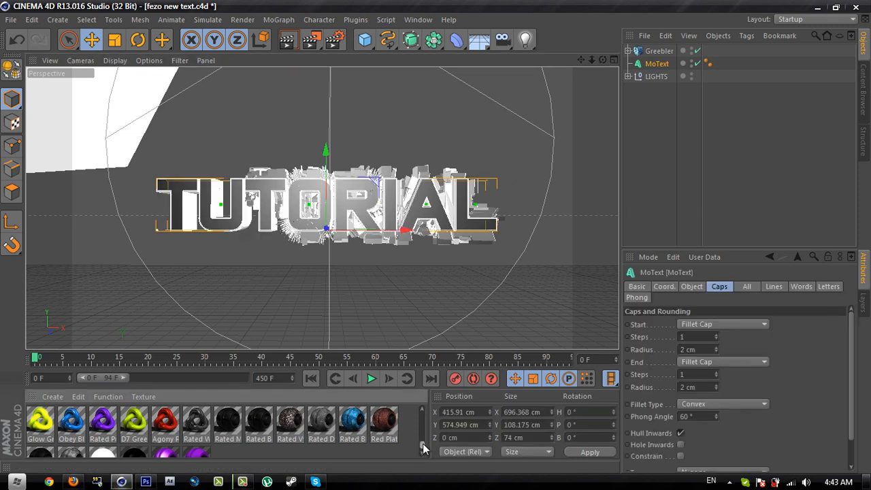
pyautogui.click(197, 425)
pyautogui.doubleClick(198, 425)
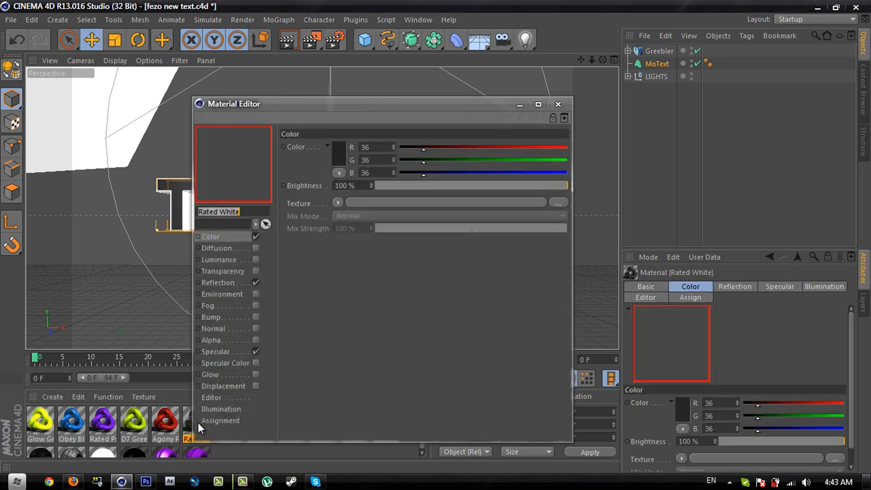
pyautogui.click(558, 104)
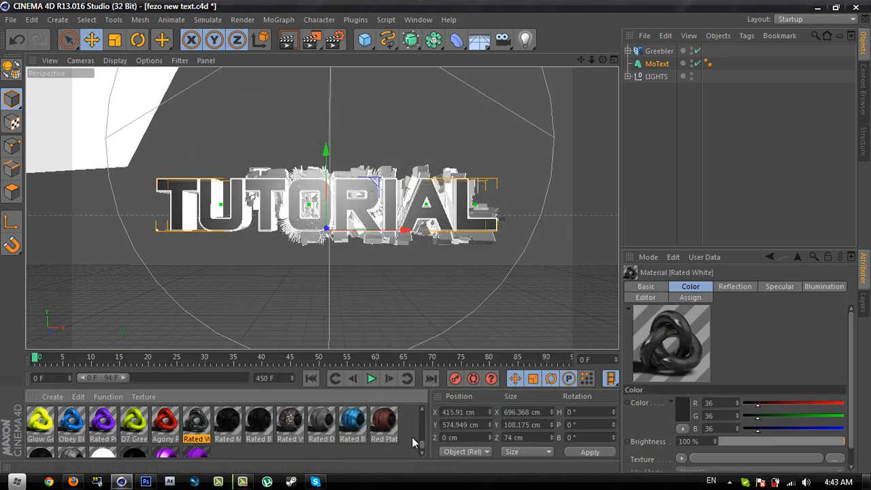
pyautogui.doubleClick(198, 423)
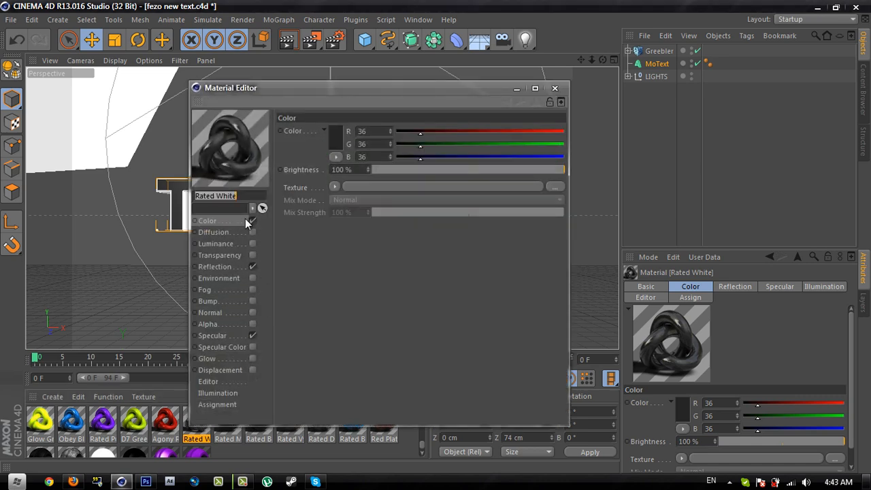
pyautogui.click(339, 137)
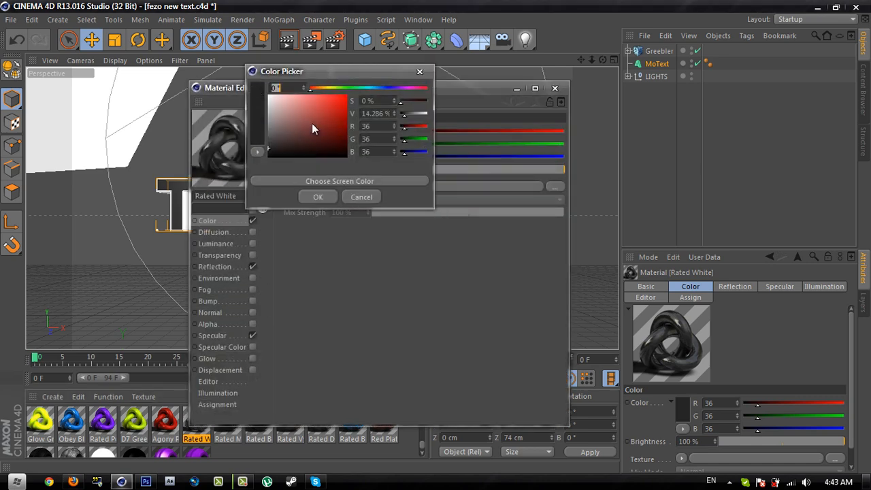
pyautogui.moveTo(312, 125); pyautogui.dragTo(252, 128)
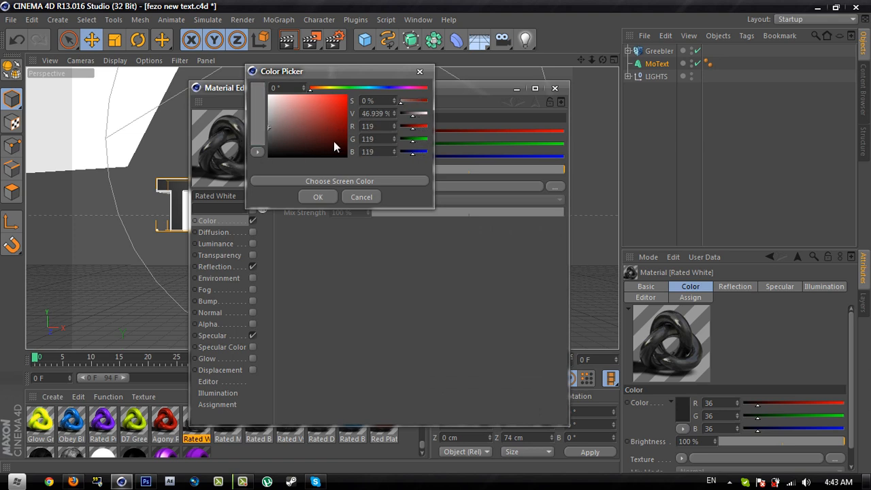
pyautogui.moveTo(334, 141); pyautogui.dragTo(228, 131)
pyautogui.moveTo(287, 120); pyautogui.dragTo(286, 131)
pyautogui.click(313, 198)
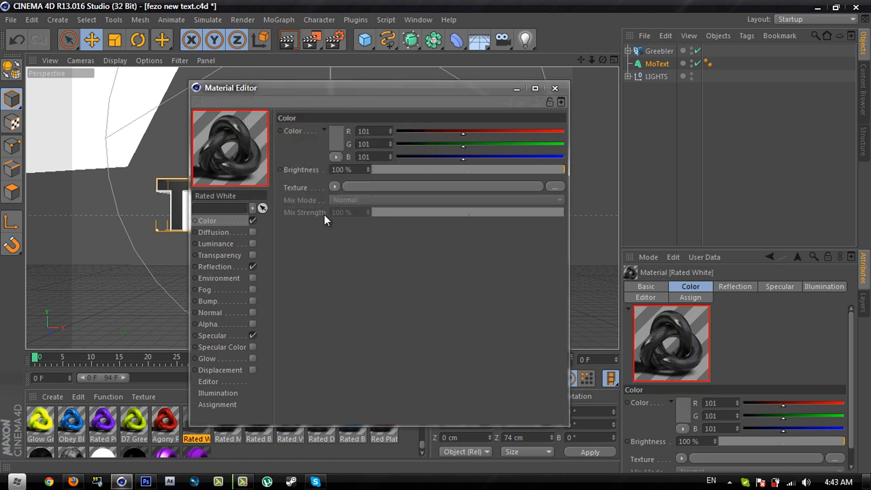
# Set the reflection brightness of the Rated White material to 10 %
pyautogui.click(216, 267)
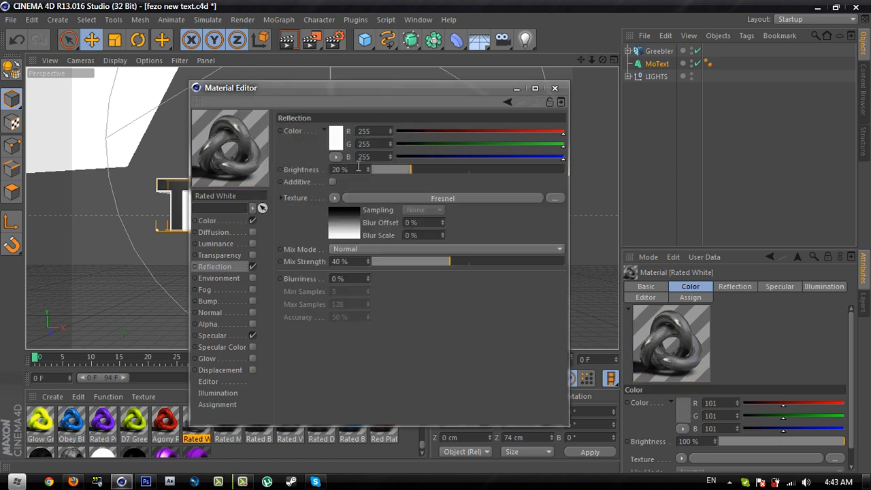
pyautogui.moveTo(359, 169); pyautogui.dragTo(292, 178)
pyautogui.write('10')
pyautogui.press('Return')
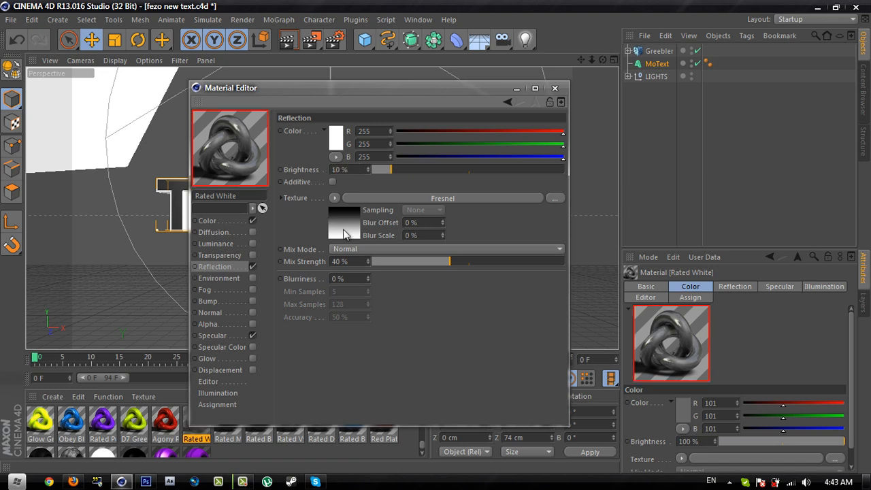
# Set the reflection mix strength of the Rated White material to 20 % and close the Material Editor
pyautogui.moveTo(364, 262); pyautogui.dragTo(302, 271)
pyautogui.write('20')
pyautogui.press('Return')
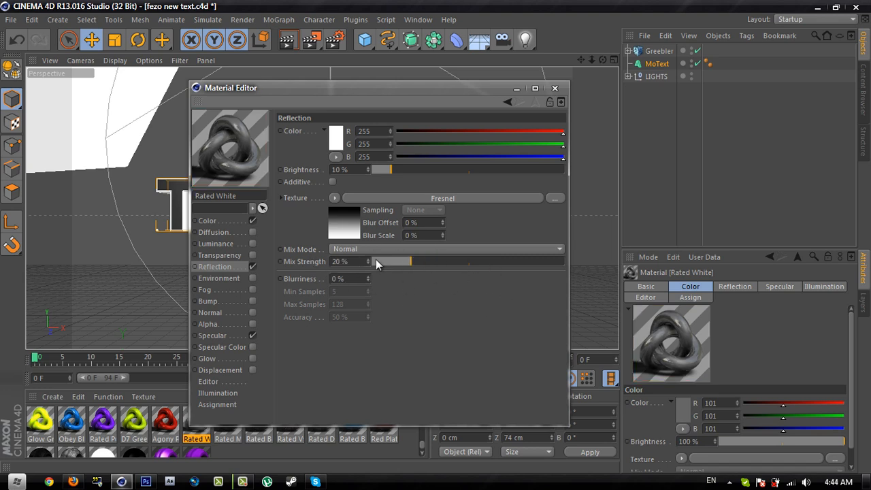
pyautogui.moveTo(376, 260); pyautogui.dragTo(437, 309)
pyautogui.click(358, 262)
pyautogui.press('BackSpace')
pyautogui.press('BackSpace')
pyautogui.press('BackSpace')
pyautogui.press('BackSpace')
pyautogui.write('20')
pyautogui.press('Return')
pyautogui.click(554, 87)
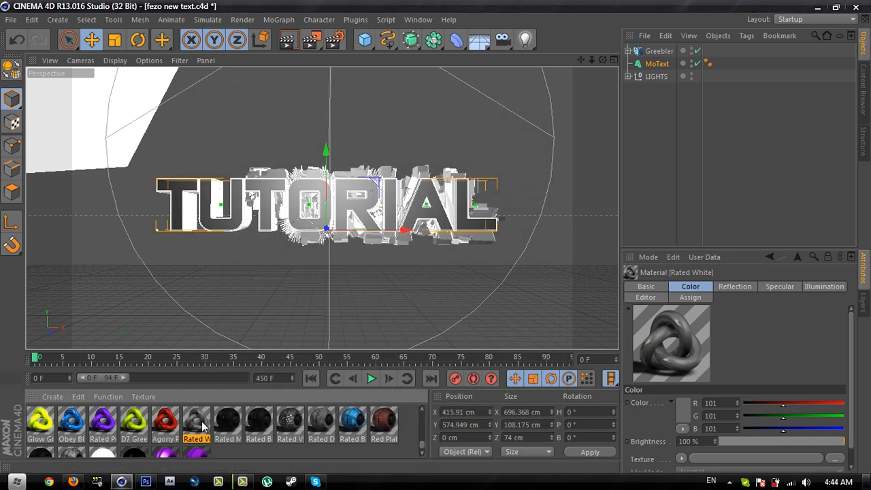
# Apply the Rated White material to the MoText object
pyautogui.moveTo(202, 426); pyautogui.dragTo(659, 65)
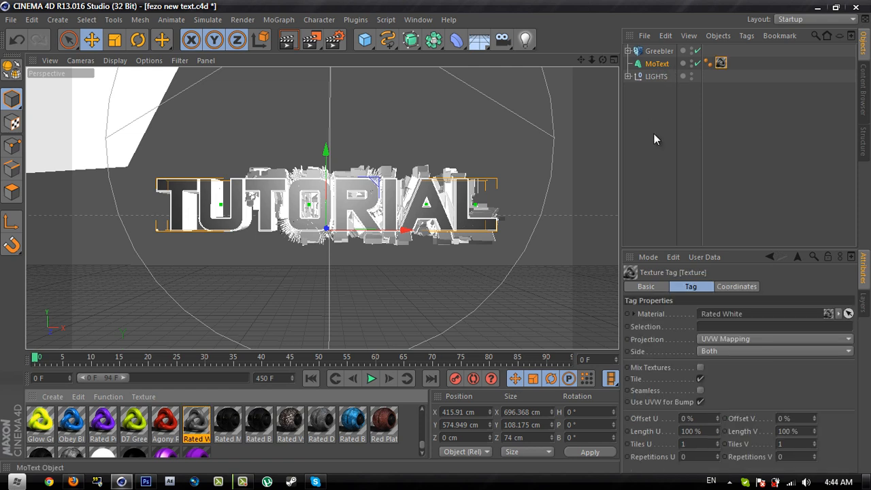
pyautogui.click(668, 138)
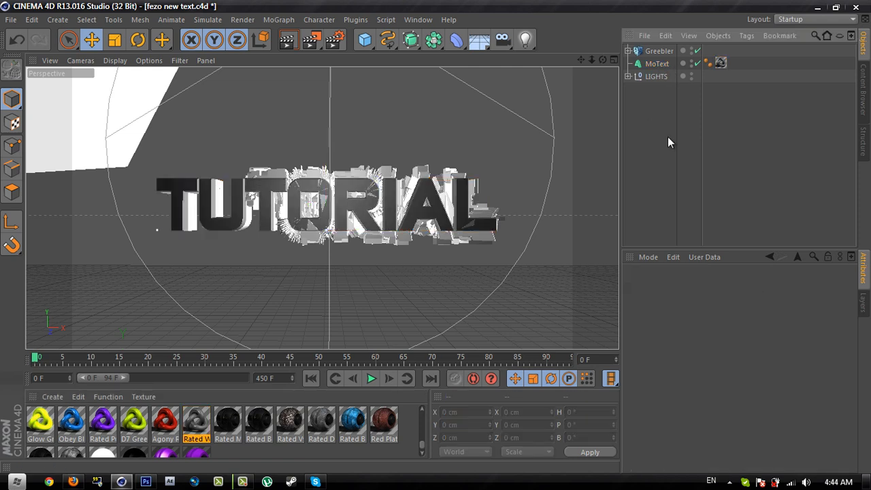
pyautogui.hotkey('ctrl', 'z')
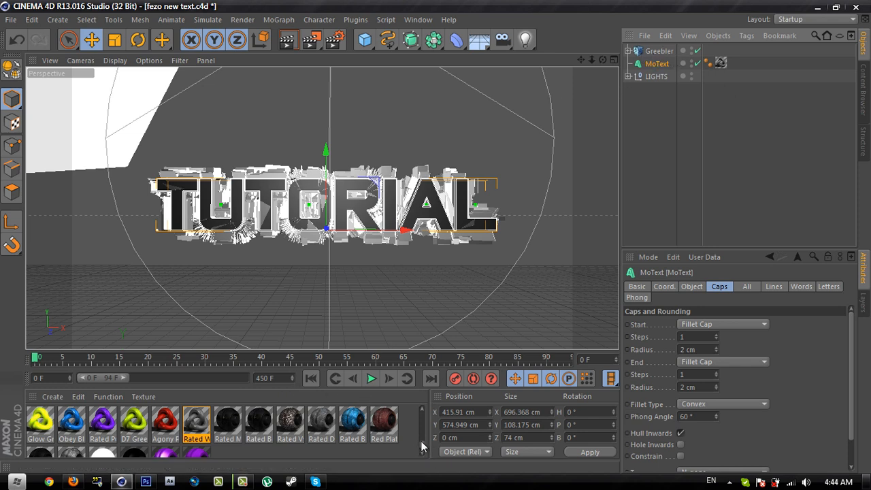
# Find the Brick Nine material among the scene materials and examine its reflection settings
pyautogui.scroll(-3, 422, 446)
pyautogui.scroll(5, 422, 443)
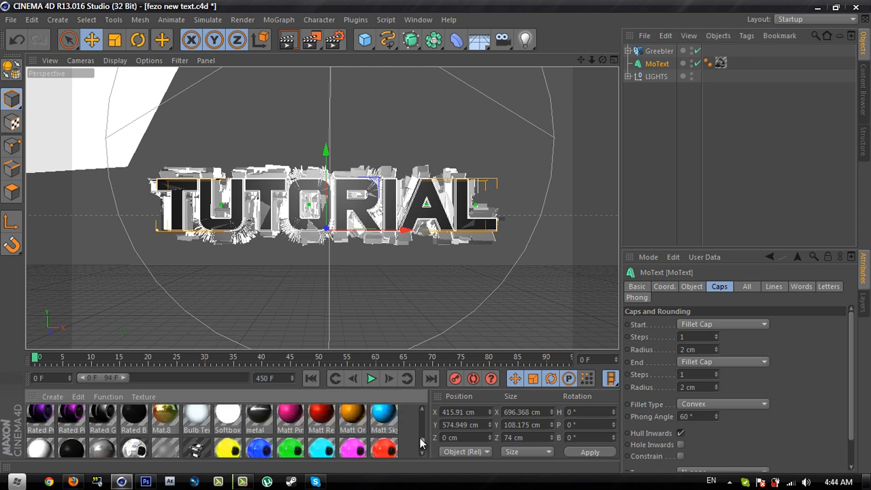
pyautogui.scroll(-5, 411, 435)
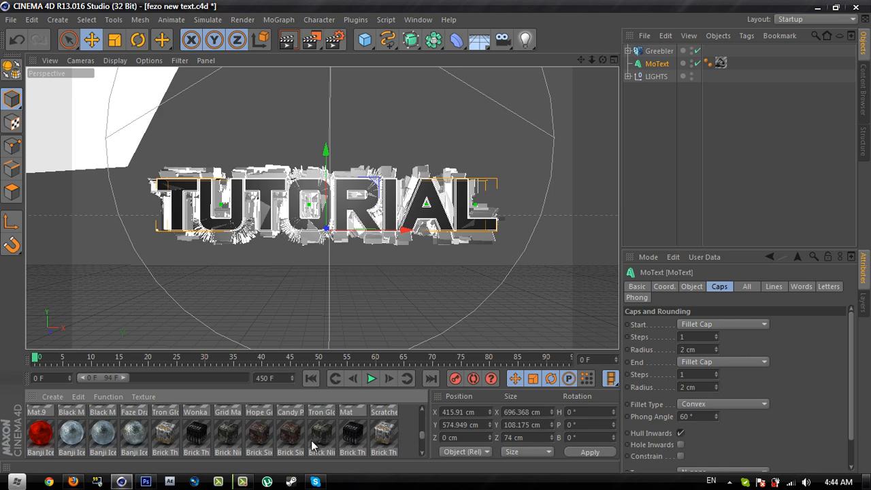
pyautogui.click(322, 436)
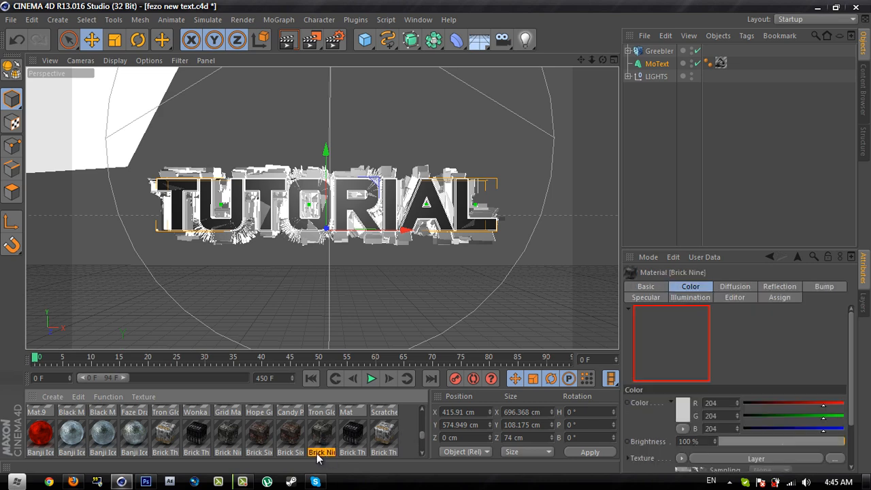
pyautogui.doubleClick(325, 449)
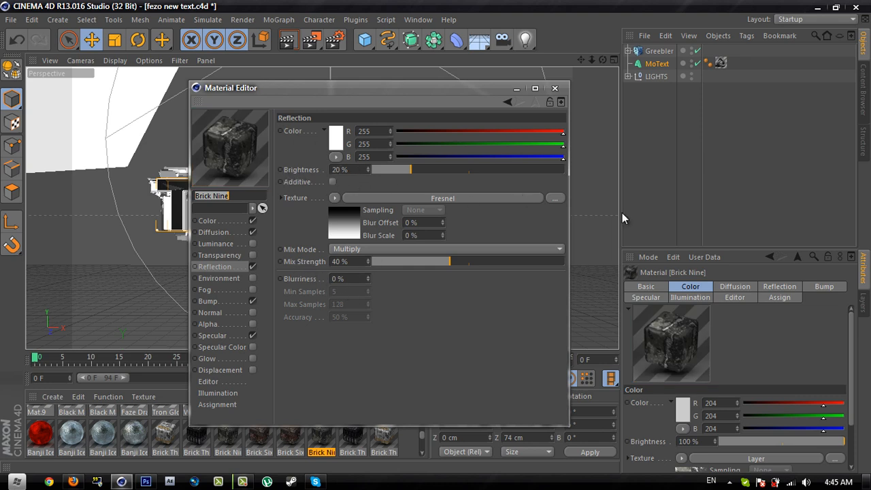
pyautogui.moveTo(457, 88)
pyautogui.mouseDown()
pyautogui.moveTo(506, 121)
pyautogui.moveTo(441, 85)
pyautogui.moveTo(447, 79)
pyautogui.mouseUp()
pyautogui.click(544, 79)
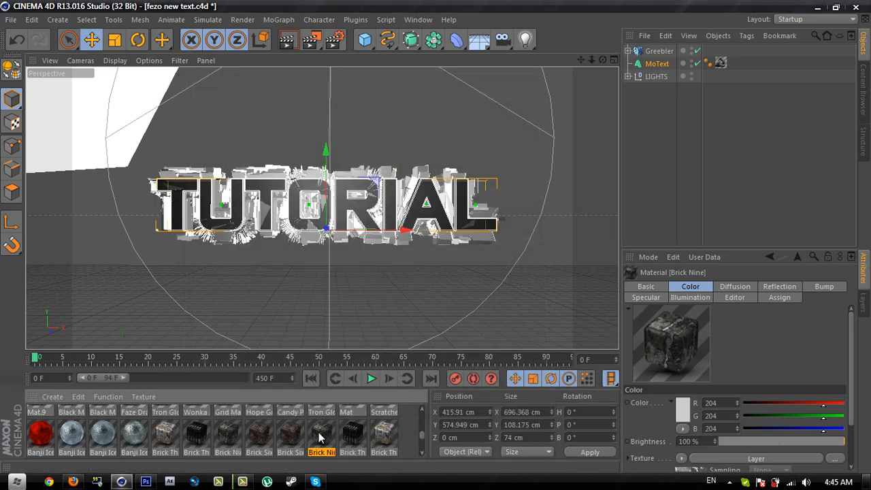
# Apply the Brick Nine material to the Greebler object and set its texture projection to Cubic
pyautogui.moveTo(655, 57); pyautogui.dragTo(657, 53)
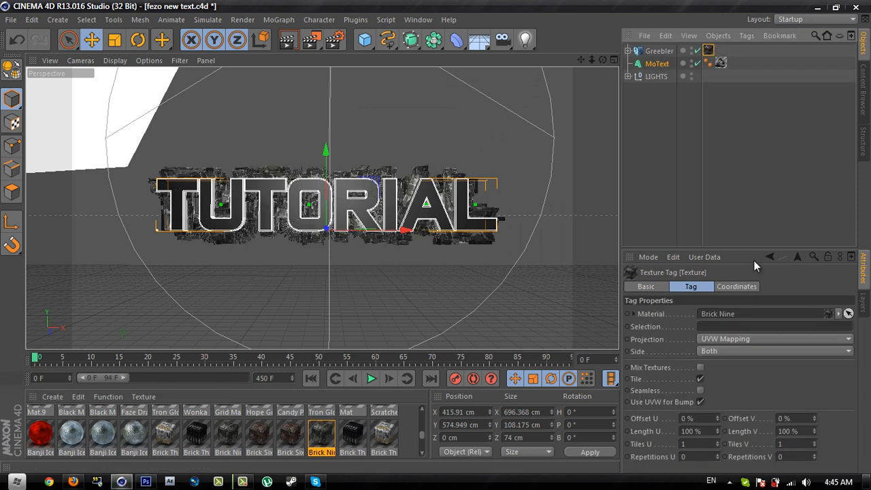
pyautogui.click(724, 339)
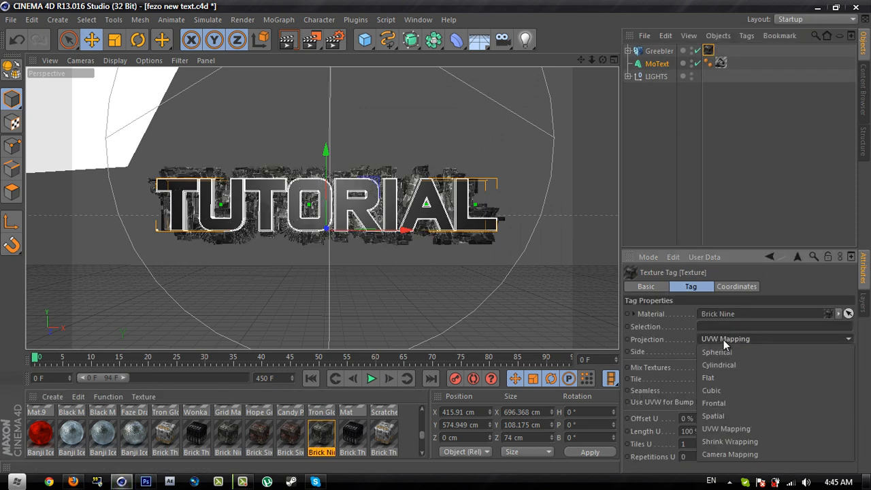
pyautogui.click(725, 387)
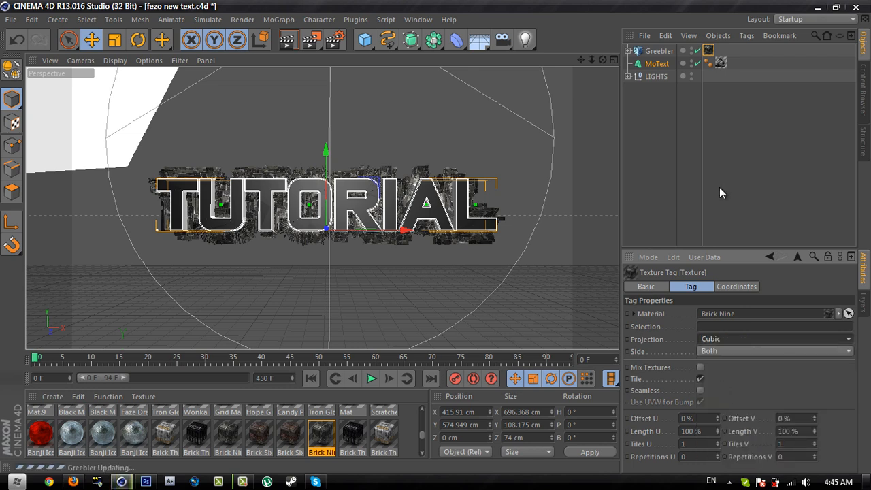
pyautogui.click(647, 186)
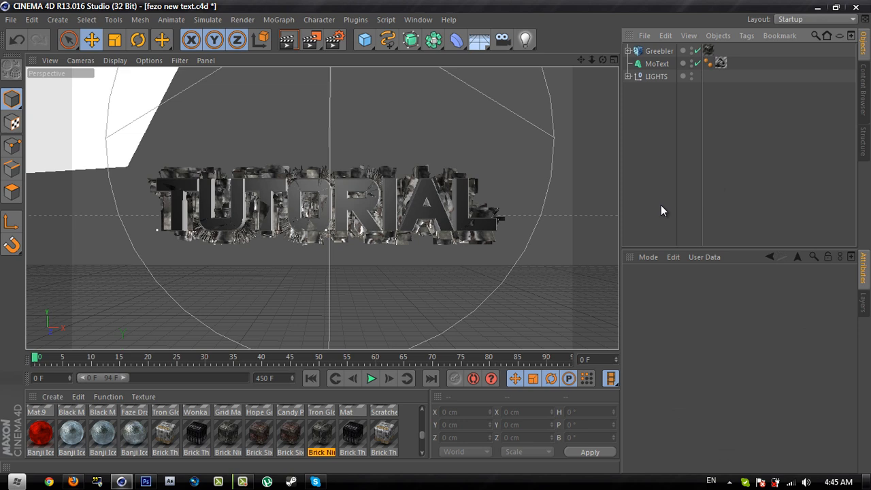
# Darken the Rated White material's color to RGB 72, 72, 72 and close the Material Editor
pyautogui.click(720, 63)
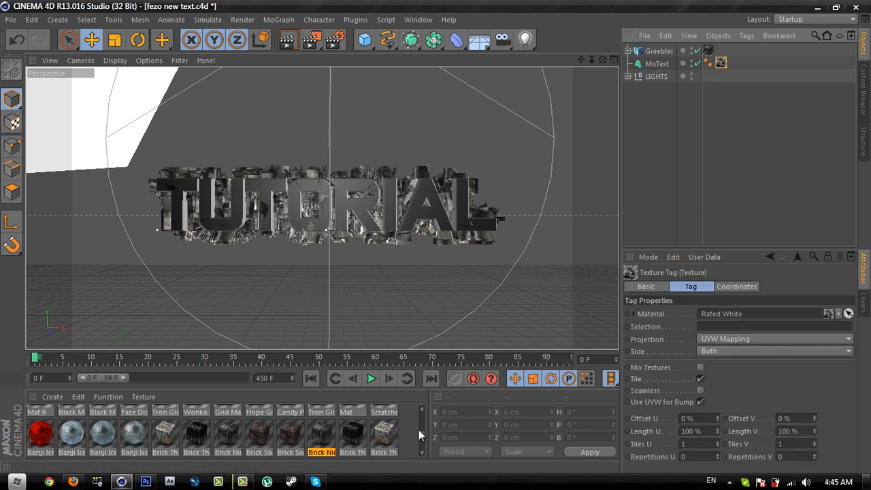
pyautogui.moveTo(419, 429); pyautogui.dragTo(421, 446)
pyautogui.scroll(1, 421, 446)
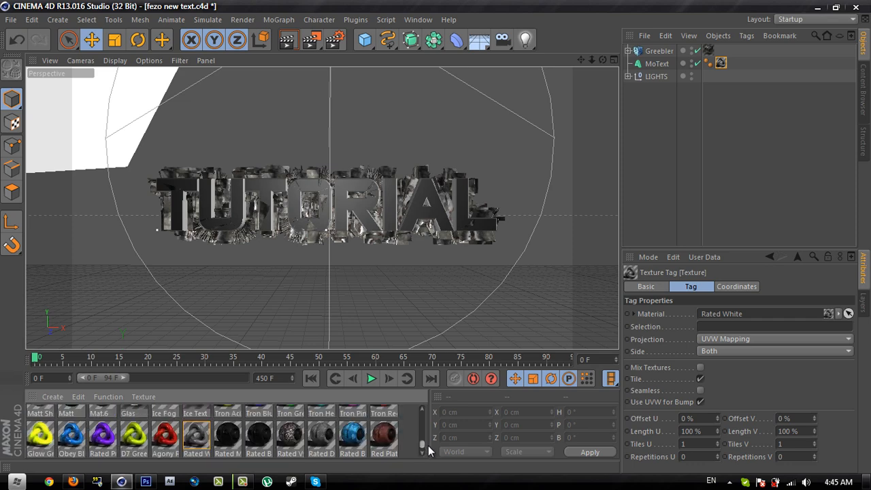
pyautogui.click(203, 442)
pyautogui.doubleClick(204, 442)
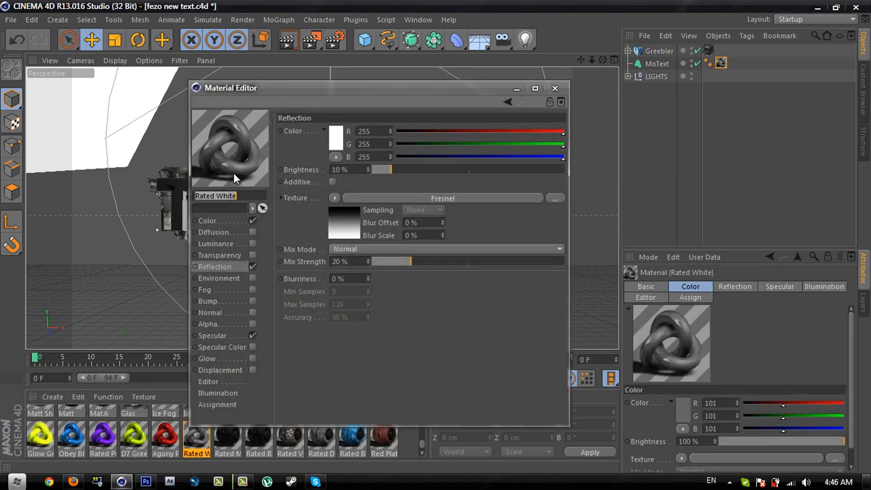
pyautogui.click(211, 221)
pyautogui.click(336, 136)
pyautogui.moveTo(255, 127); pyautogui.dragTo(251, 139)
pyautogui.click(315, 196)
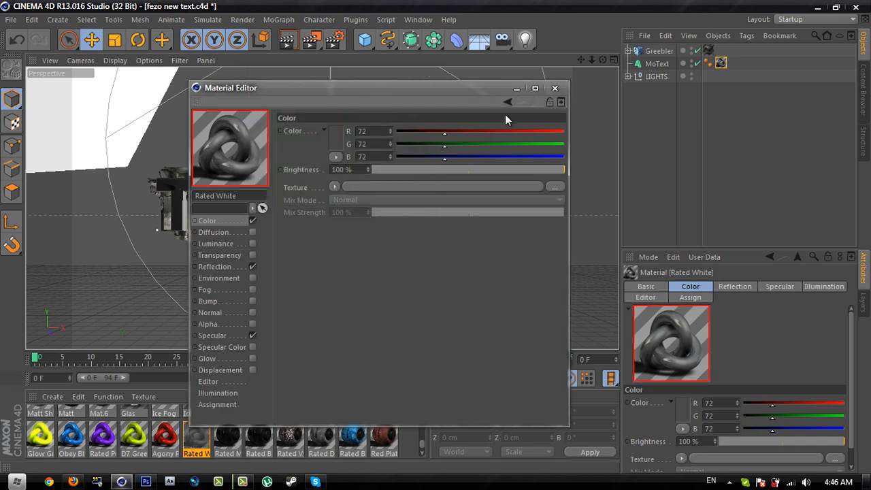
pyautogui.click(555, 88)
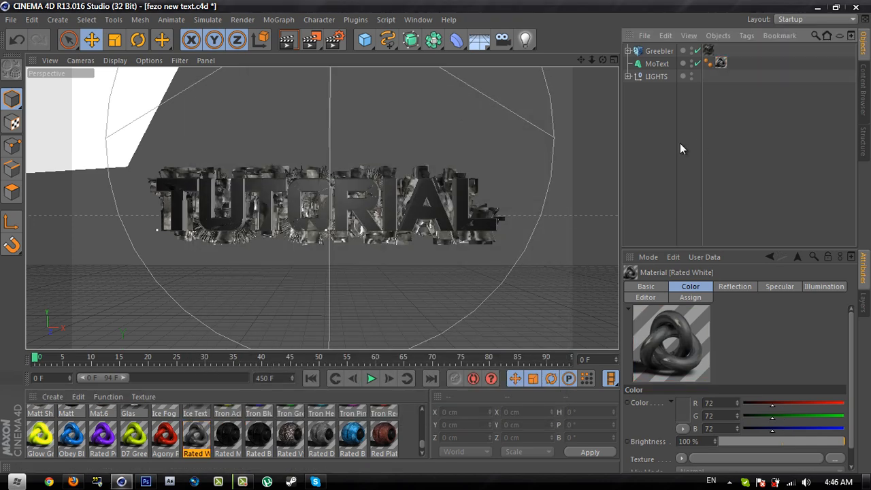
# Frame the TUTORIAL text larger in the perspective view and check the anti-aliasing, ambient occlusion, global illumination and output render settings
pyautogui.moveTo(593, 61)
pyautogui.mouseDown()
pyautogui.moveTo(436, 236)
pyautogui.moveTo(426, 233)
pyautogui.moveTo(436, 237)
pyautogui.moveTo(425, 235)
pyautogui.moveTo(434, 236)
pyautogui.mouseUp()
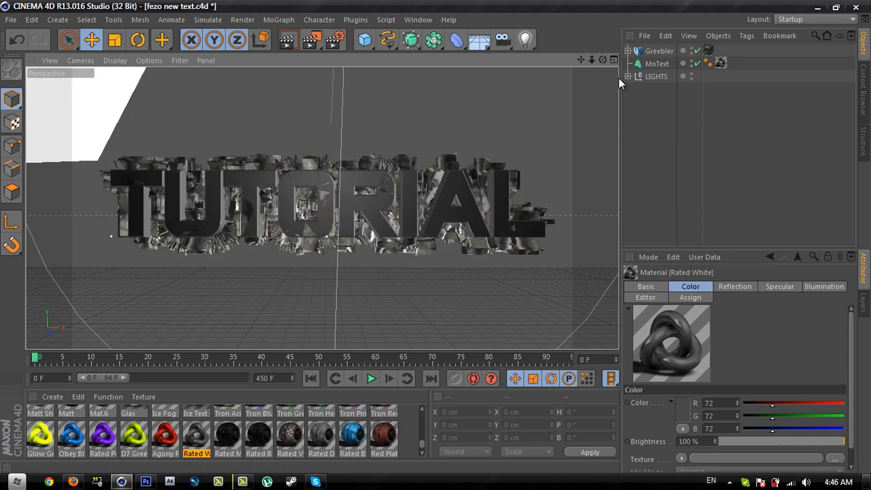
pyautogui.click(334, 40)
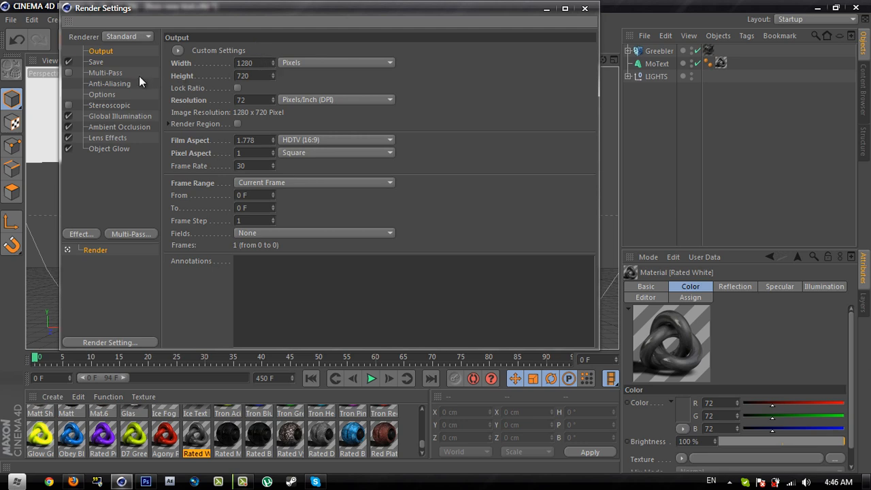
pyautogui.click(112, 84)
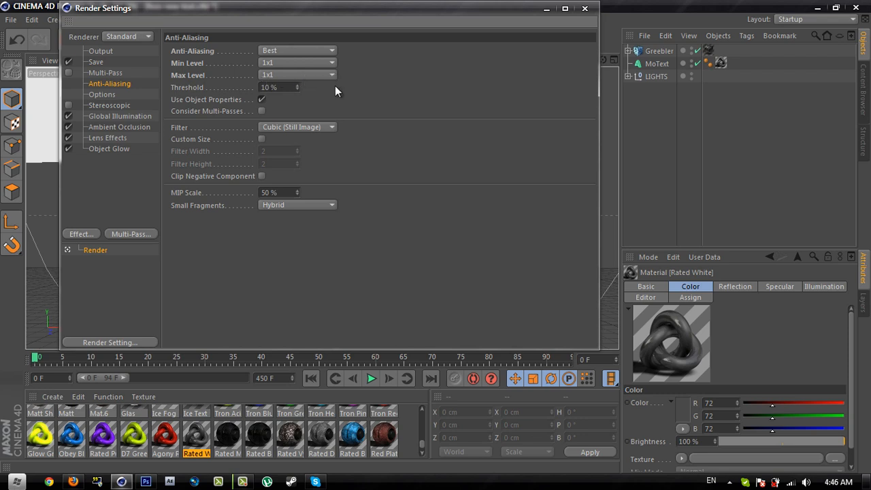
pyautogui.click(285, 76)
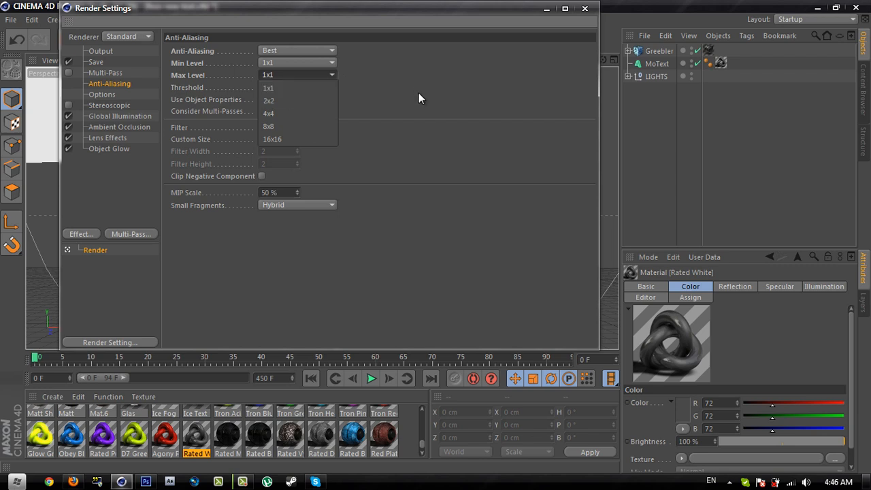
pyautogui.click(376, 68)
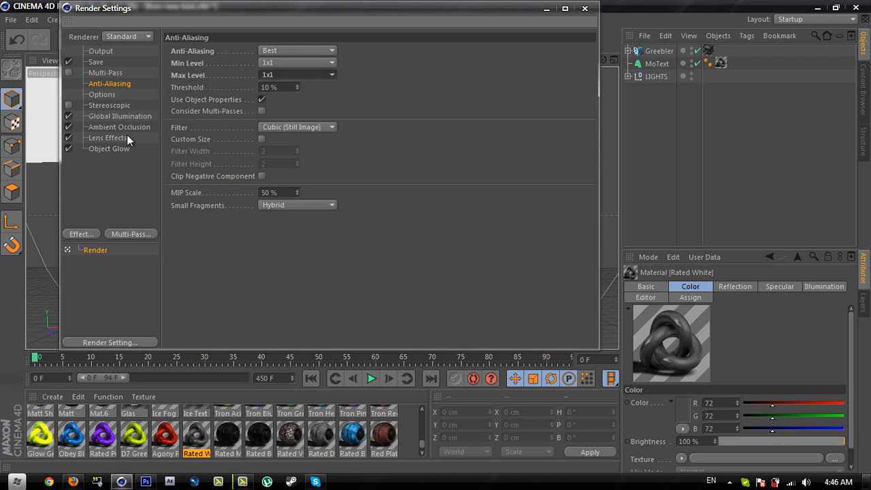
pyautogui.click(110, 126)
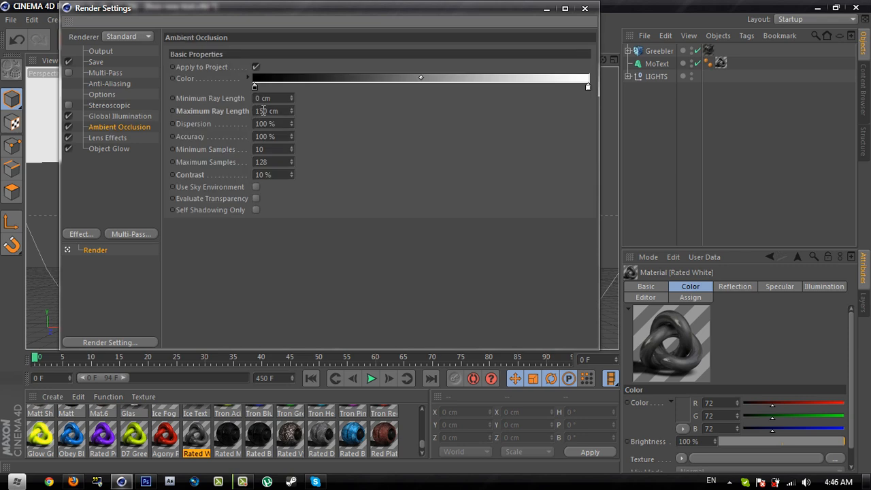
pyautogui.click(126, 117)
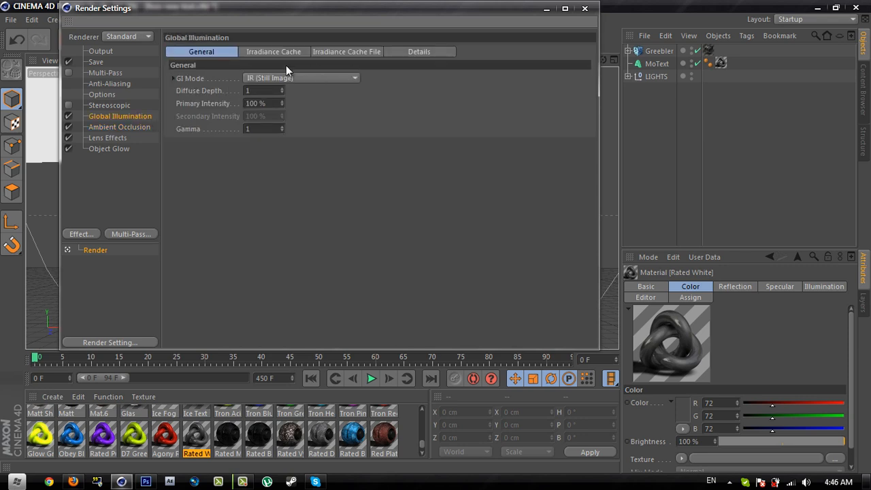
pyautogui.click(269, 52)
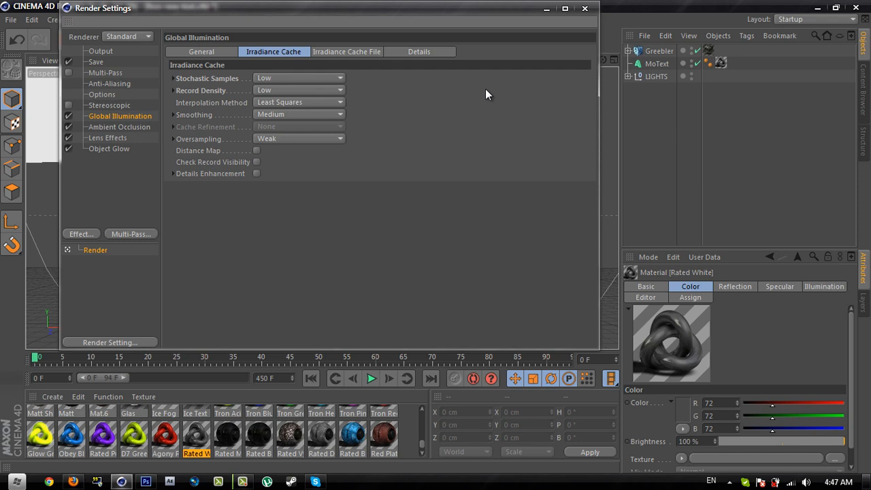
pyautogui.click(101, 51)
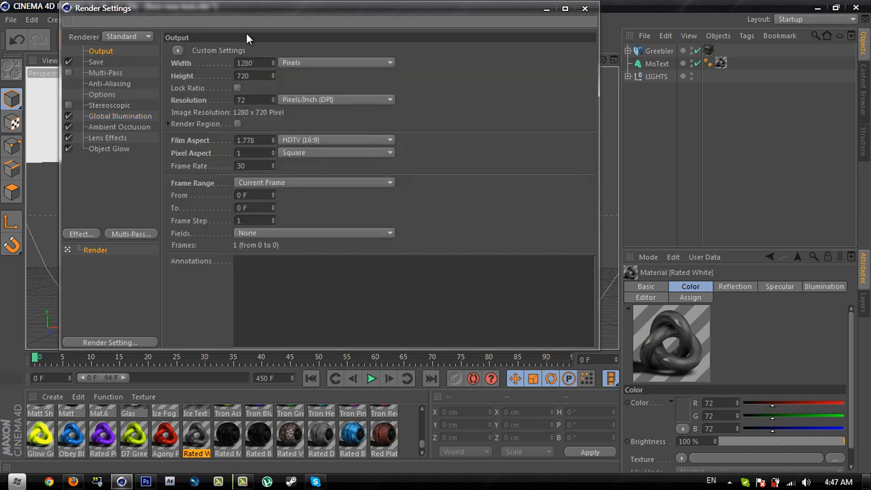
# Dismiss the Windows color scheme prompt and set the render's save format to PNG
pyautogui.click(128, 63)
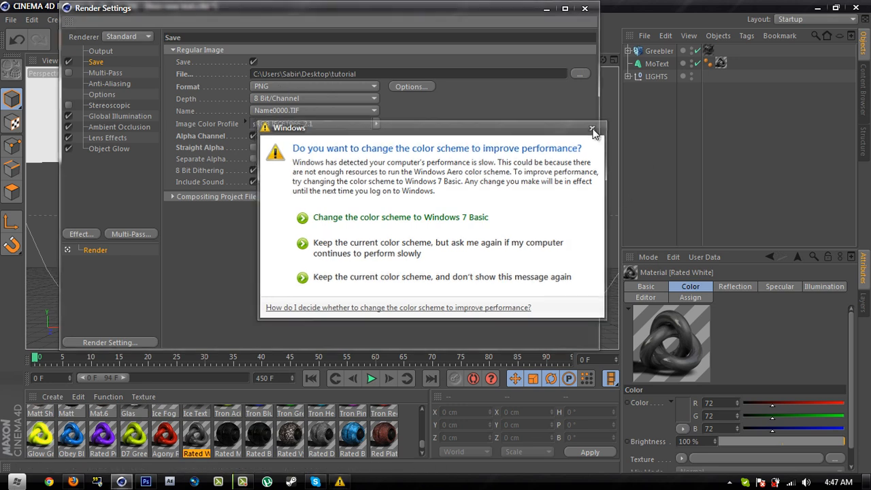
pyautogui.click(592, 129)
pyautogui.click(314, 87)
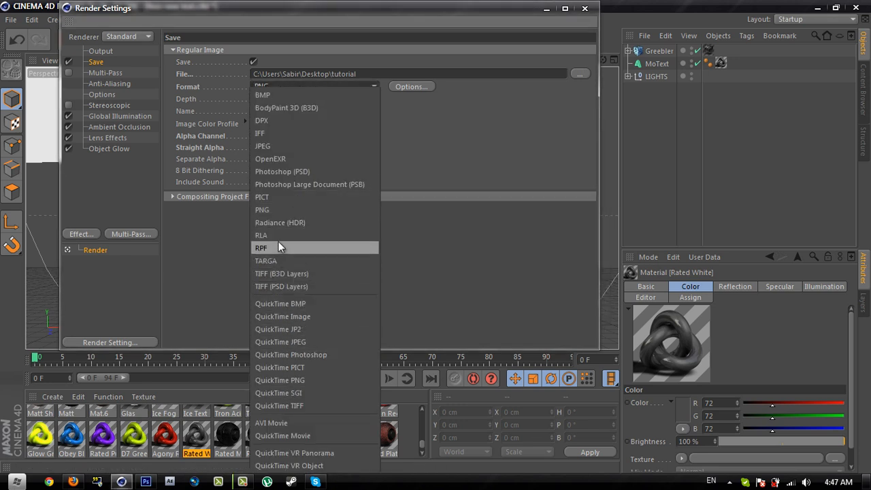
pyautogui.click(278, 212)
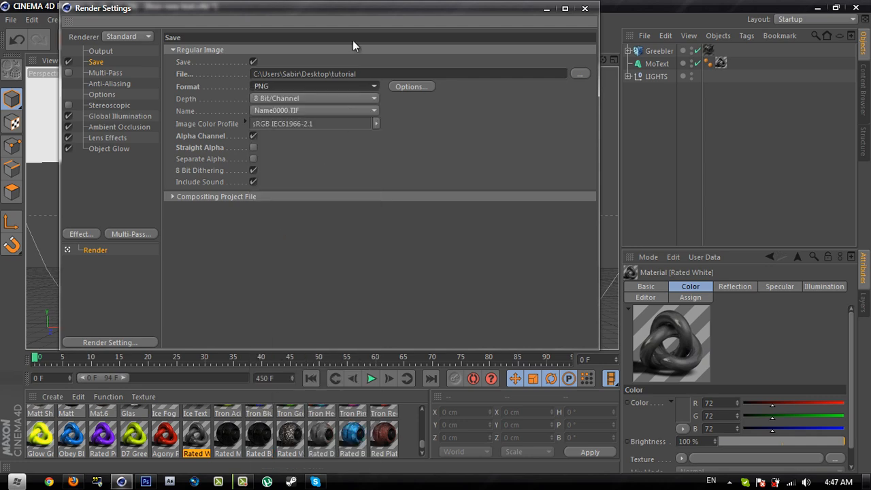
# Set the render's output file to "broken text" in the personal user folder
pyautogui.moveTo(371, 11); pyautogui.dragTo(374, 19)
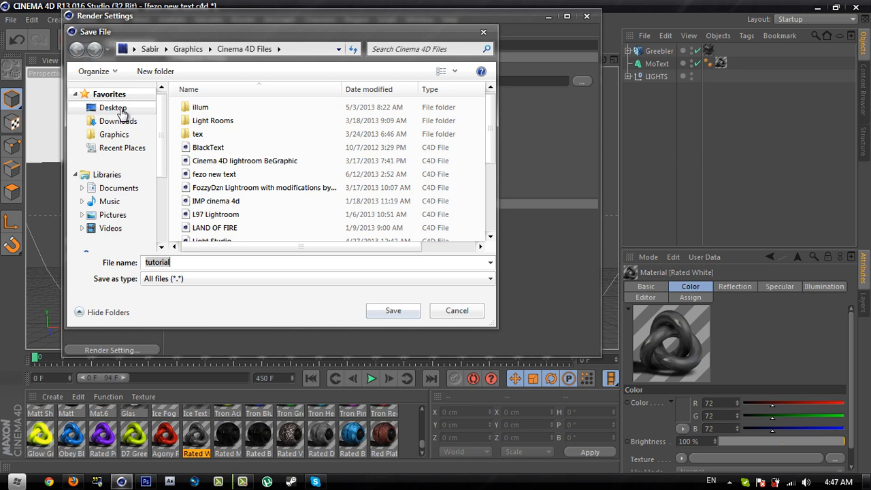
pyautogui.click(116, 109)
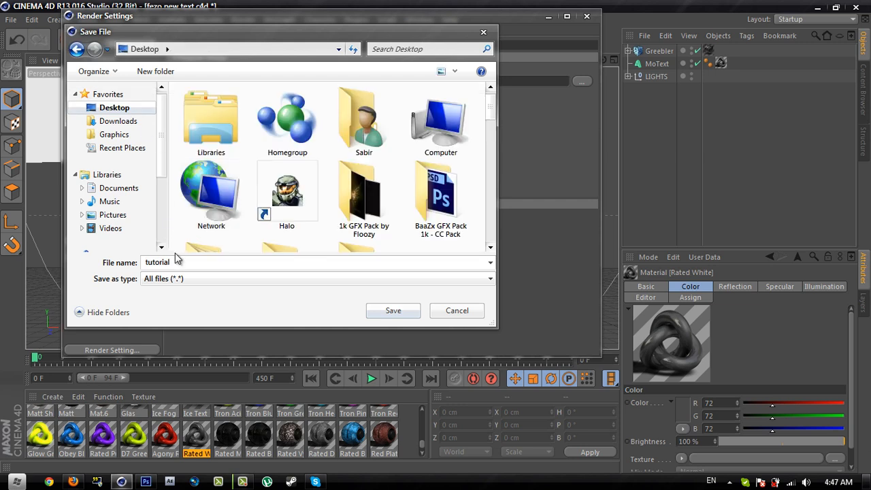
pyautogui.doubleClick(183, 261)
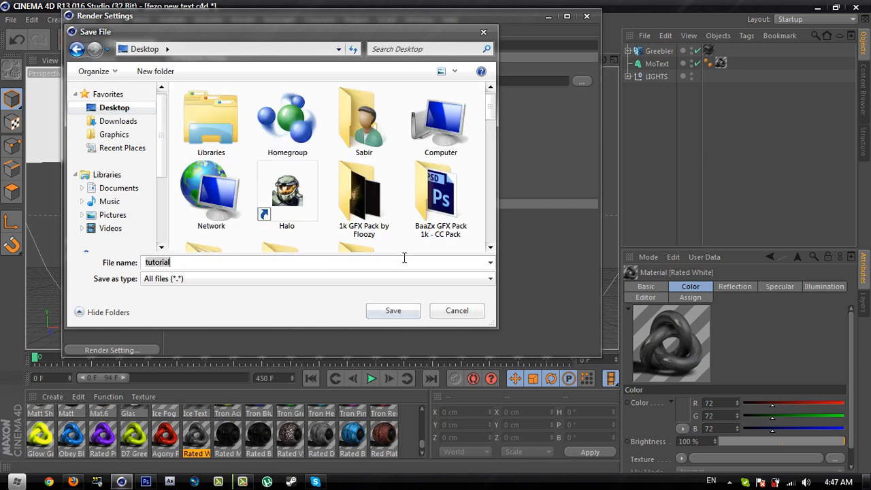
pyautogui.press('BackSpace')
pyautogui.doubleClick(368, 135)
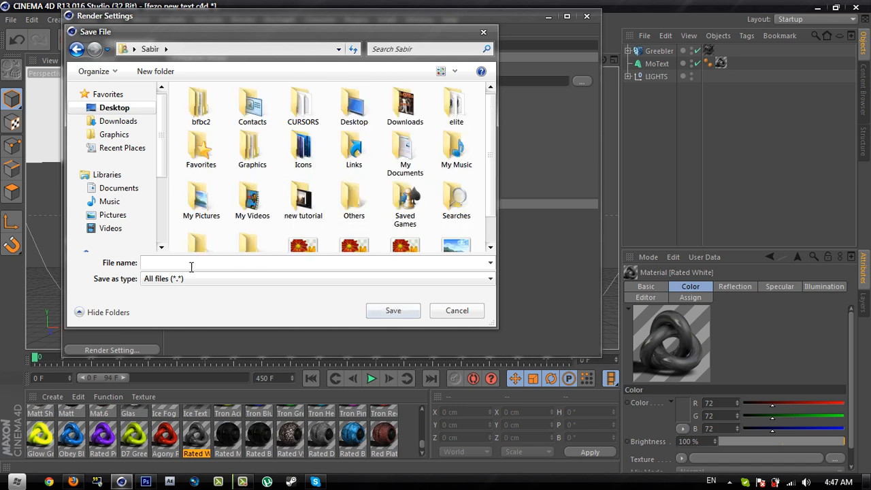
pyautogui.write('t')
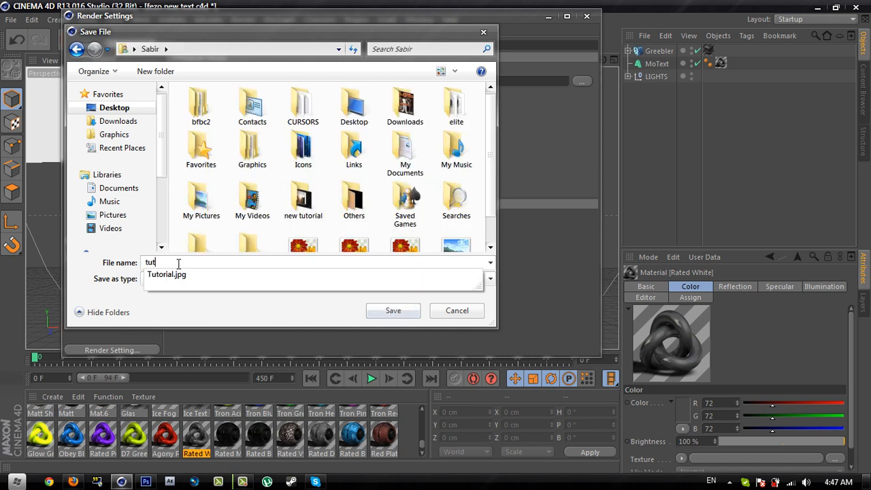
pyautogui.press('BackSpace')
pyautogui.write('broken tex')
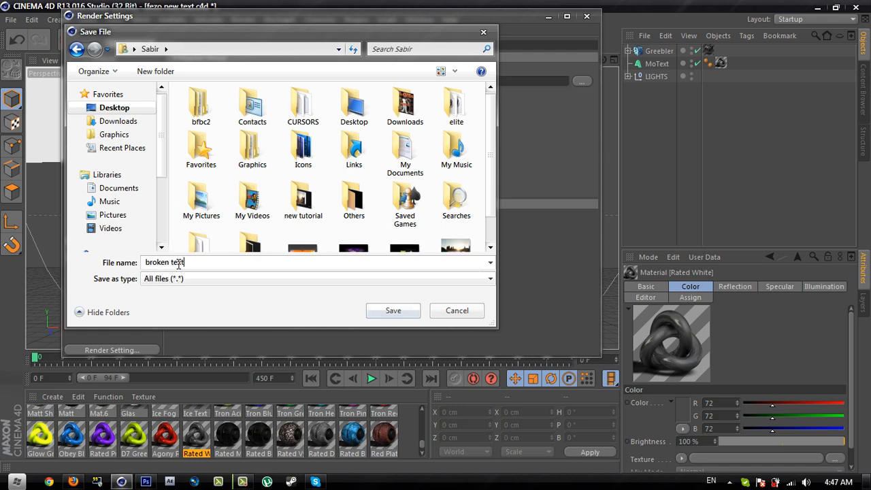
pyautogui.press('Return')
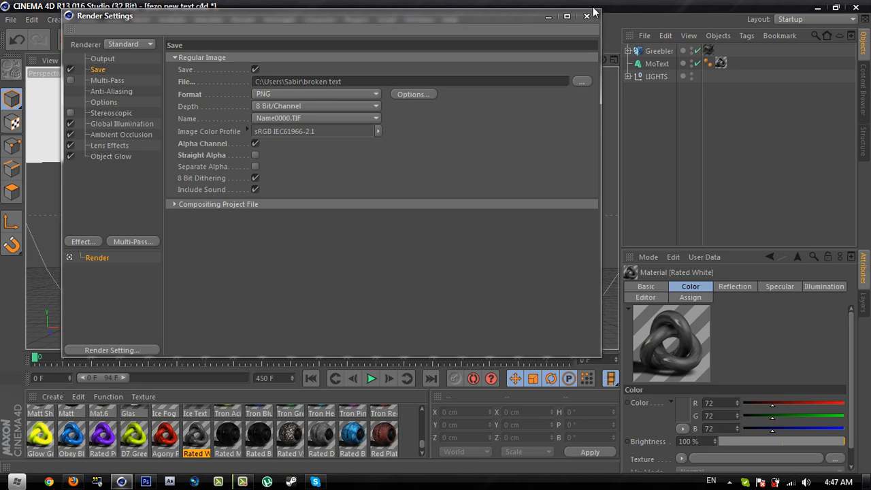
# Close the render settings and render the scene to the Picture Viewer
pyautogui.click(587, 15)
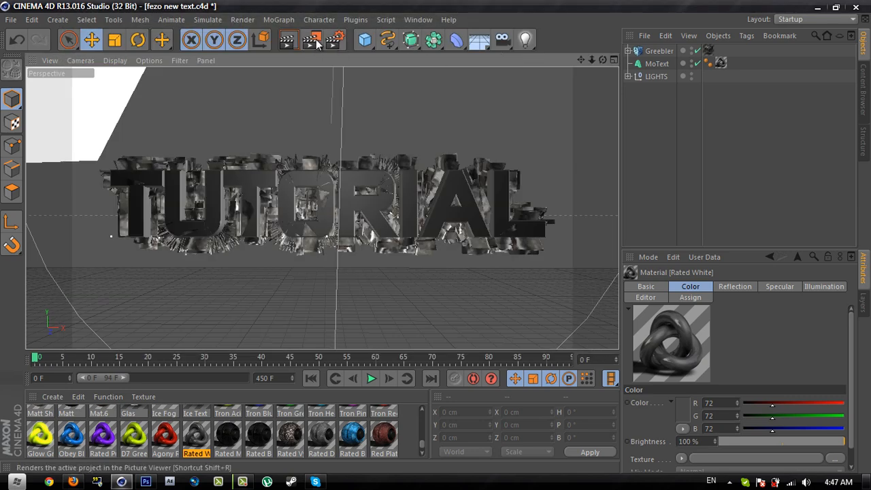
pyautogui.click(314, 42)
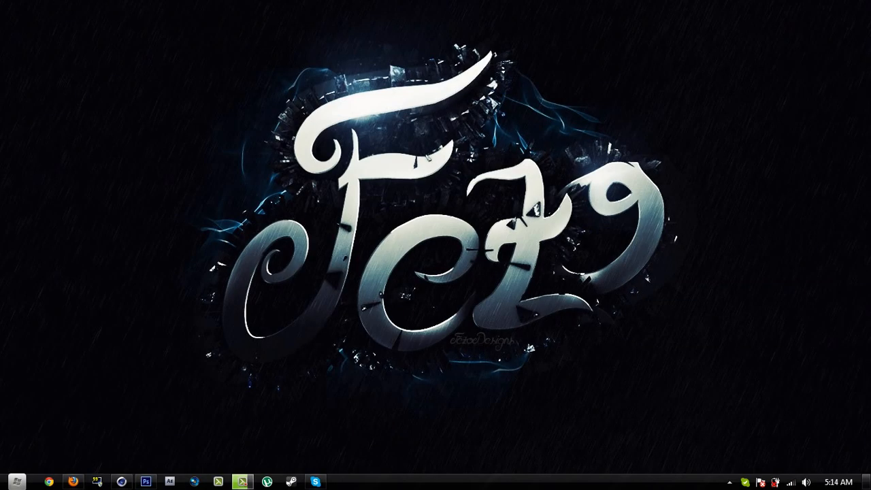
# Open the rendered "broken text" image from the personal user folder, inspect it full screen, and close the viewer
pyautogui.press('super')
pyautogui.click(190, 225)
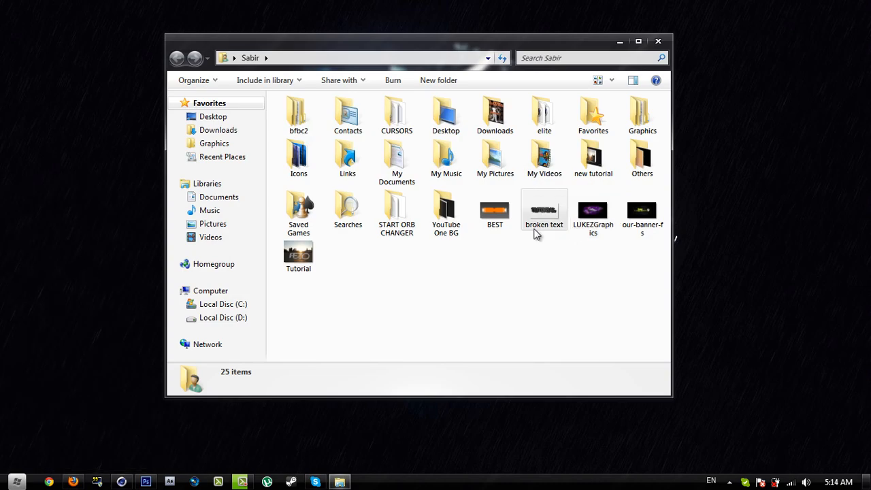
pyautogui.doubleClick(552, 221)
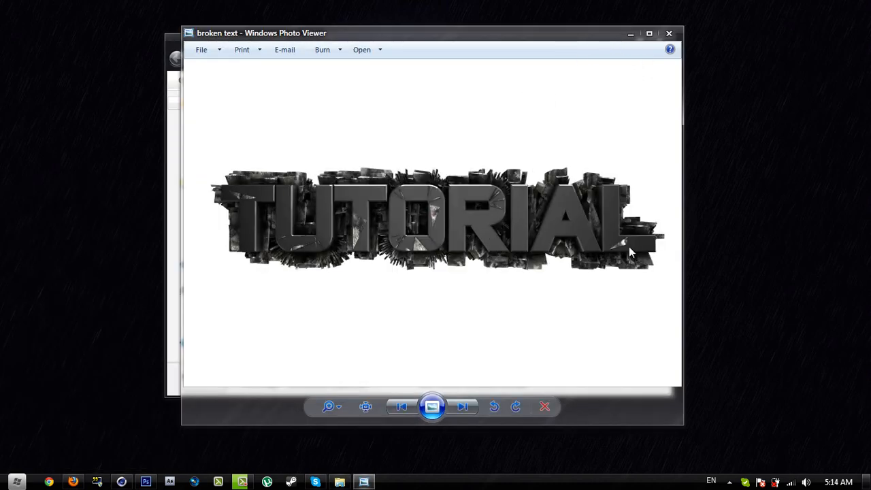
pyautogui.moveTo(576, 34); pyautogui.dragTo(528, 51)
pyautogui.click(662, 41)
pyautogui.doubleClick(516, 50)
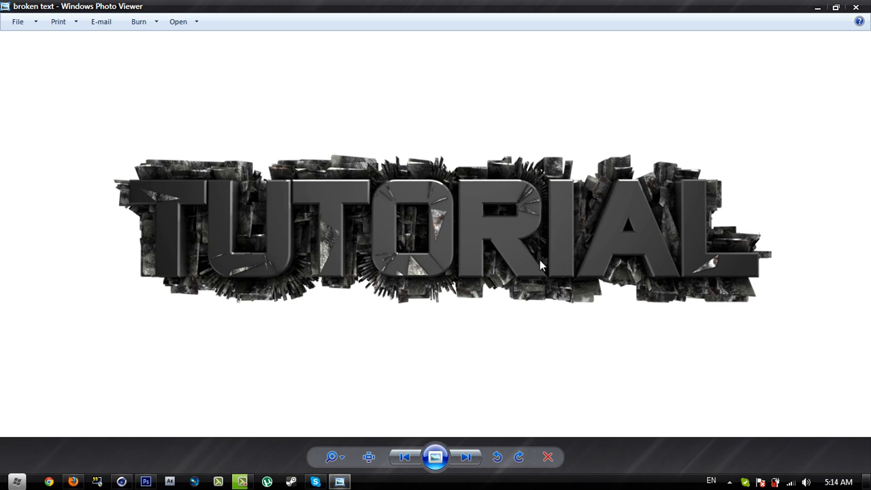
pyautogui.doubleClick(535, 5)
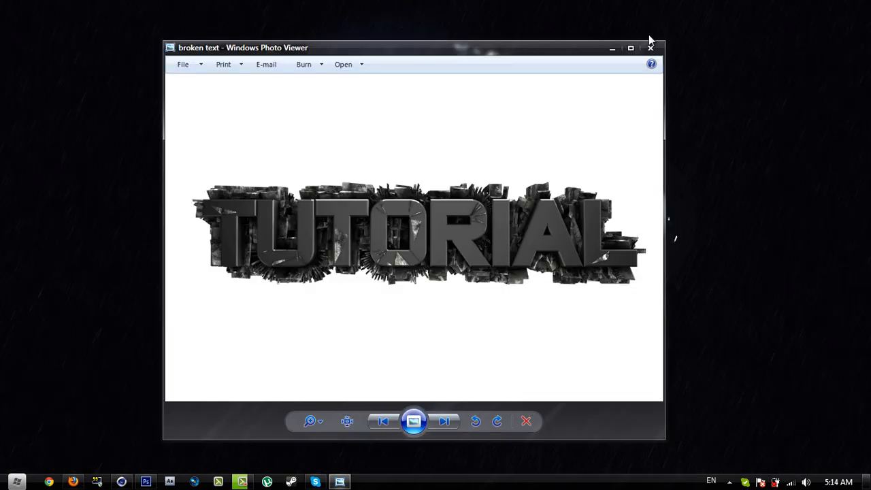
pyautogui.click(649, 49)
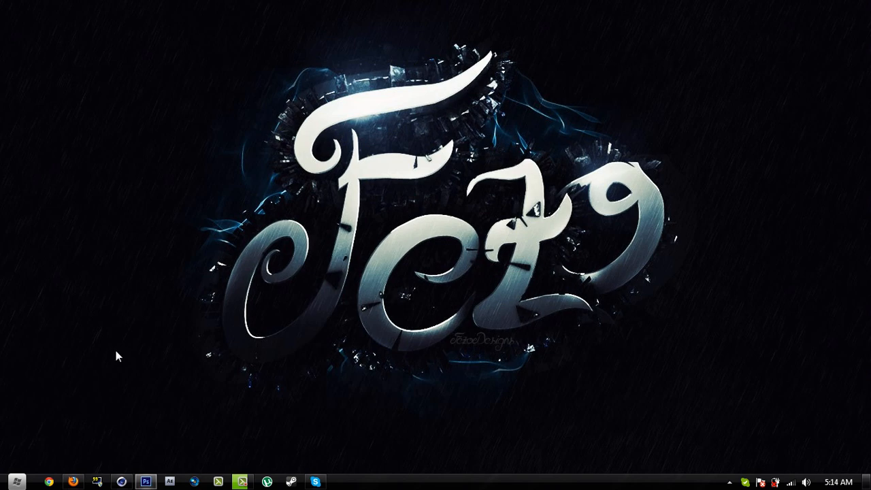
# Switch to Photoshop and compare the newnewnew.psd artwork with the BLUE BGS group hidden and shown
pyautogui.click(146, 482)
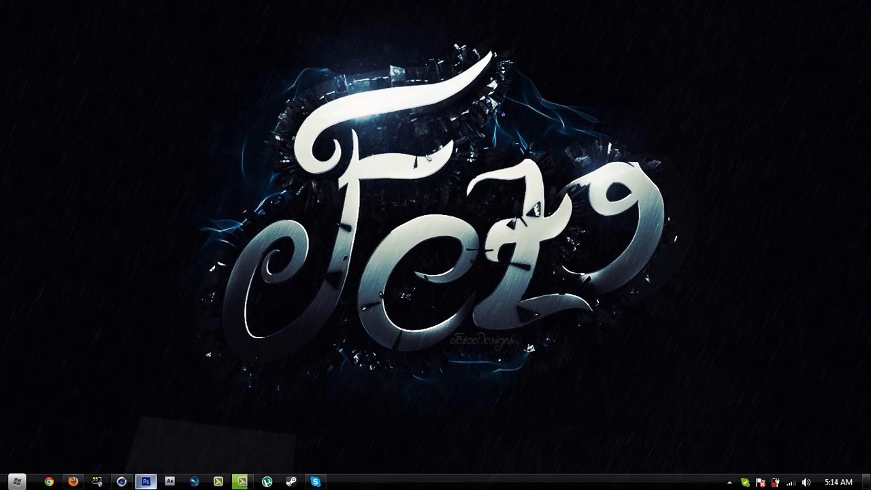
pyautogui.click(137, 47)
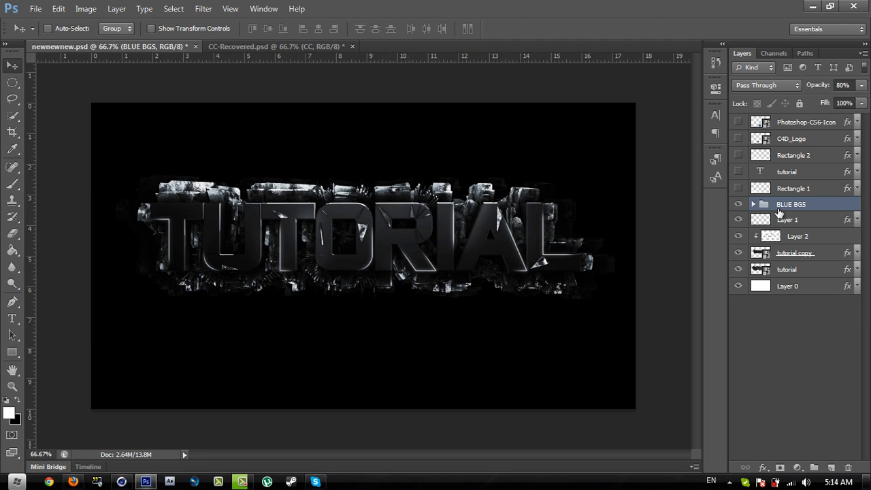
pyautogui.click(737, 206)
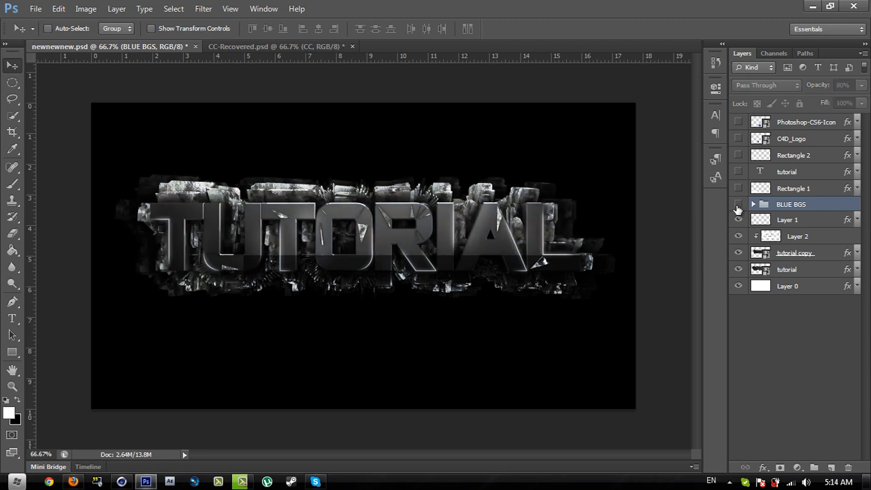
pyautogui.click(738, 206)
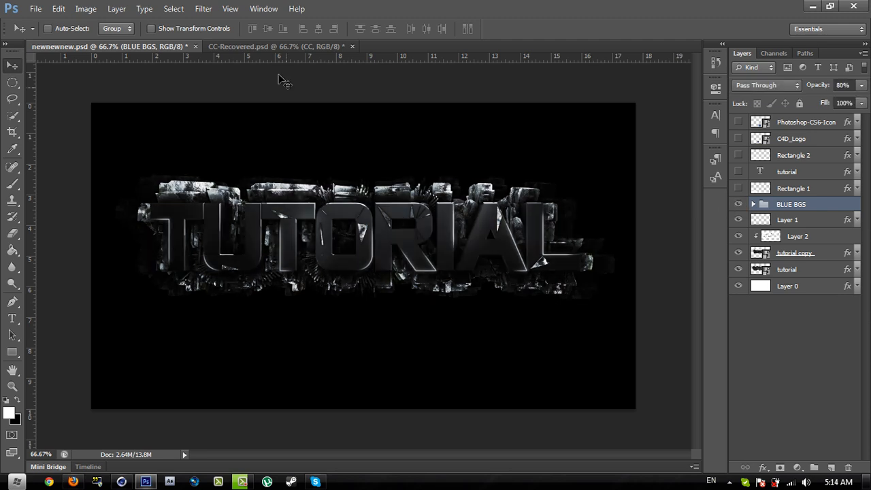
# Examine the color correction groups inside the CC group of CC-Recovered.psd
pyautogui.click(276, 47)
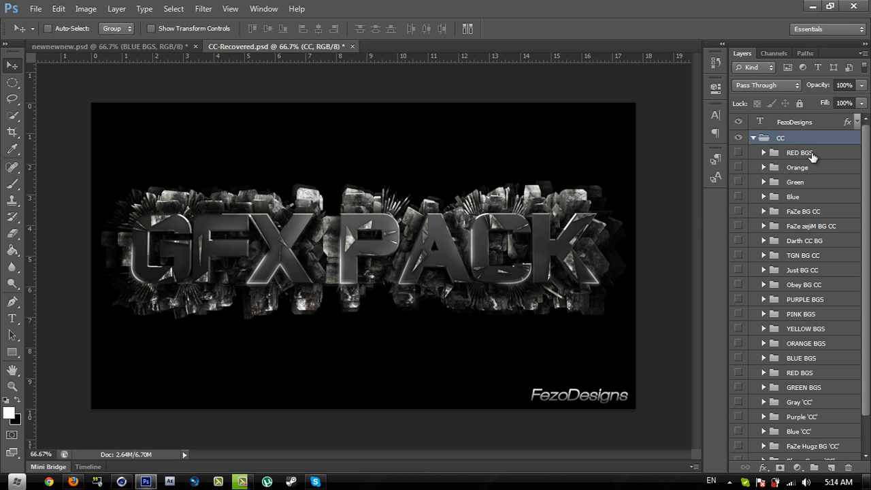
pyautogui.scroll(-3, 824, 199)
pyautogui.scroll(3, 824, 198)
pyautogui.scroll(-2, 830, 247)
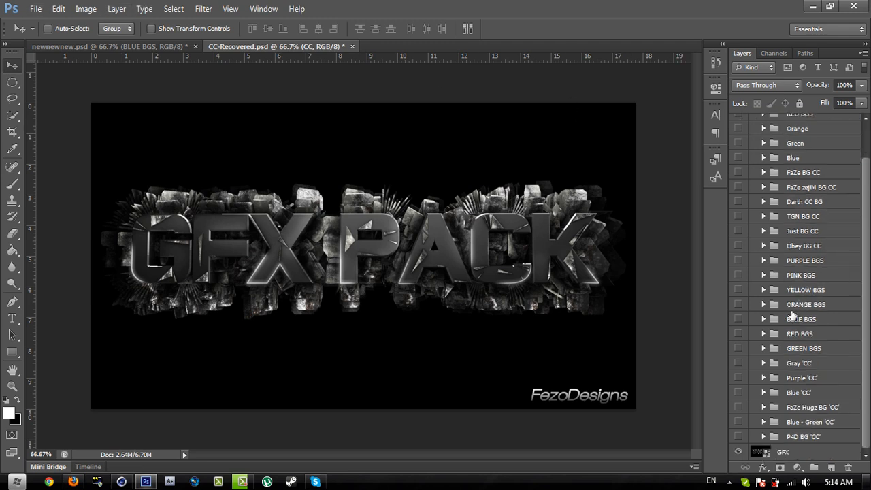
pyautogui.scroll(2, 805, 266)
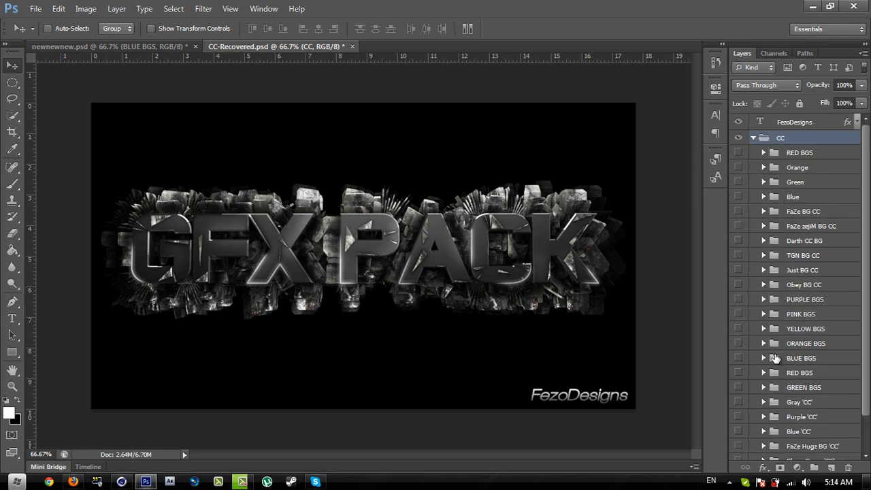
pyautogui.scroll(-2, 769, 381)
pyautogui.scroll(2, 764, 389)
# Create a new 1280 x 720 pixel RGB document at 72 pixels/inch with a white background
pyautogui.click(35, 9)
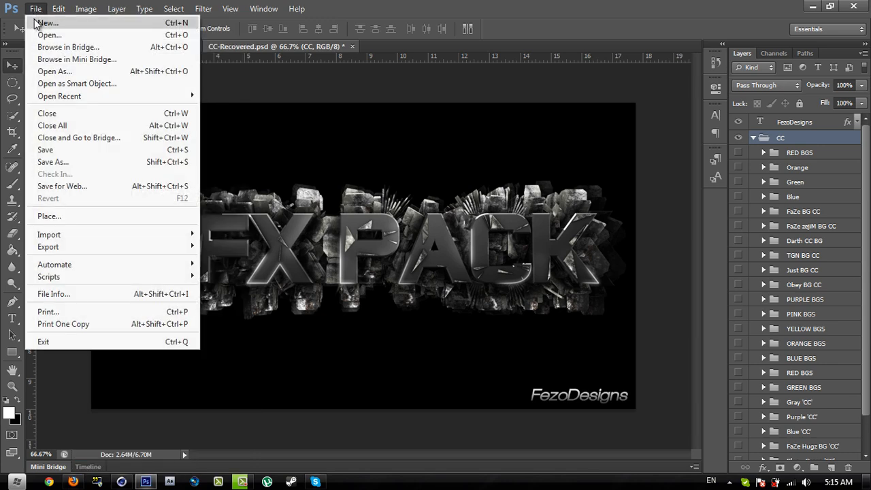
pyautogui.click(37, 23)
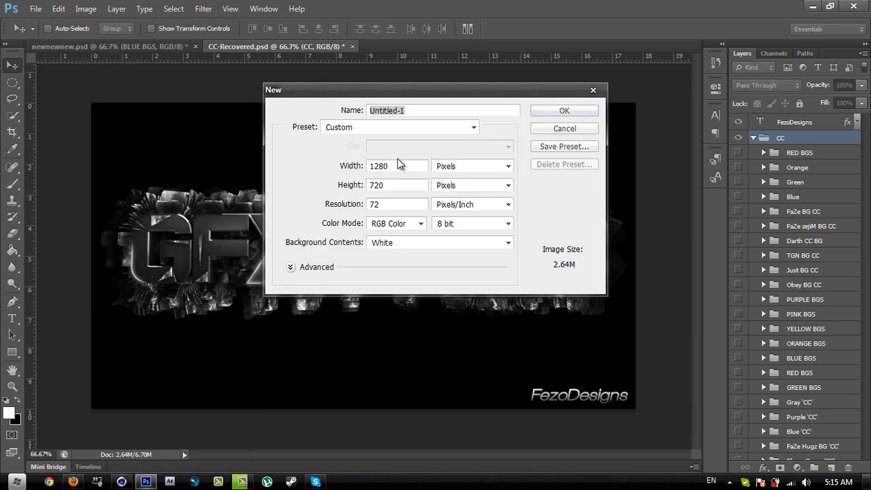
pyautogui.click(393, 166)
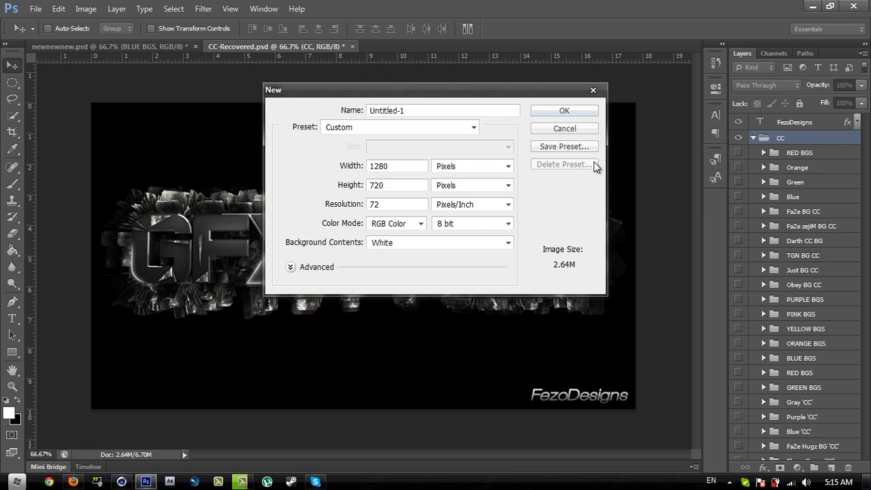
pyautogui.click(570, 111)
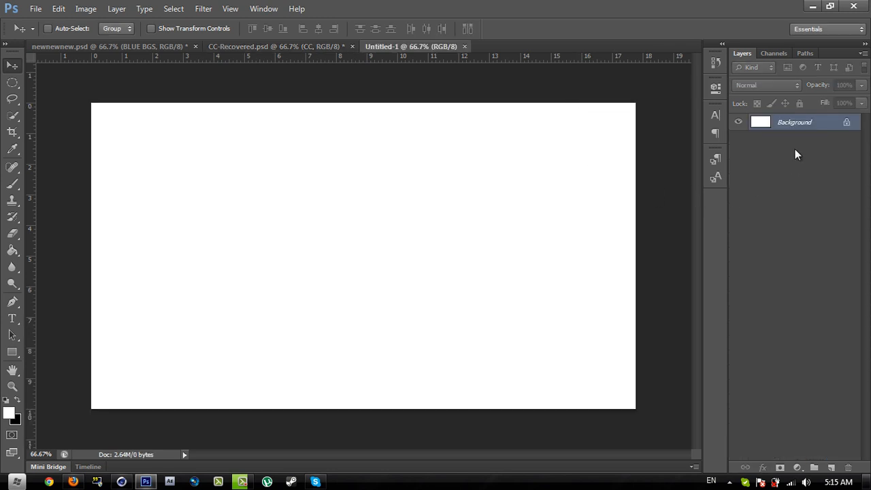
# Swap the foreground and background colors and fill the Background layer with black
pyautogui.click(16, 402)
pyautogui.hotkey('alt', 'f')
pyautogui.press('Escape')
pyautogui.hotkey('alt', 'BackSpace')
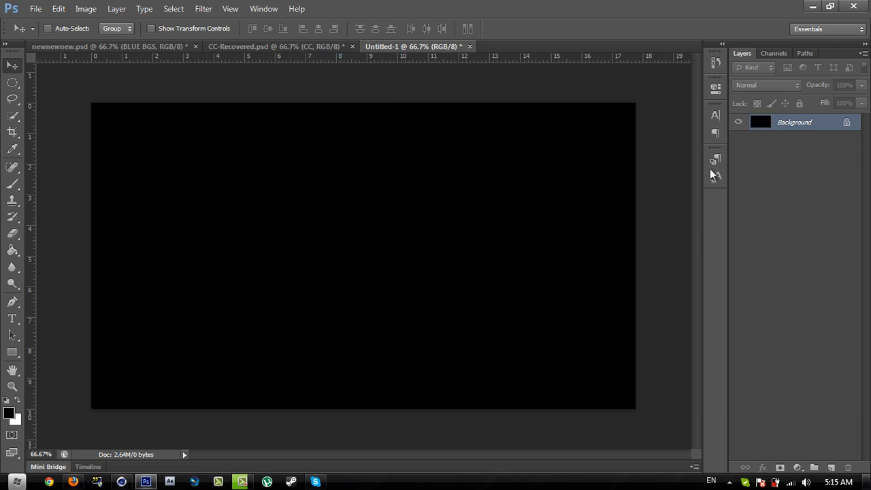
# Place the rendered "broken text" image from the personal user folder into the document at its original size
pyautogui.click(34, 8)
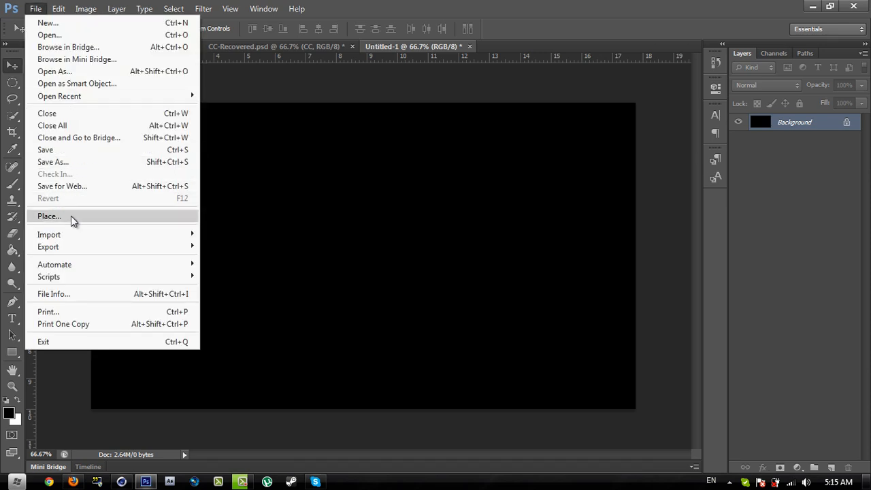
pyautogui.click(49, 216)
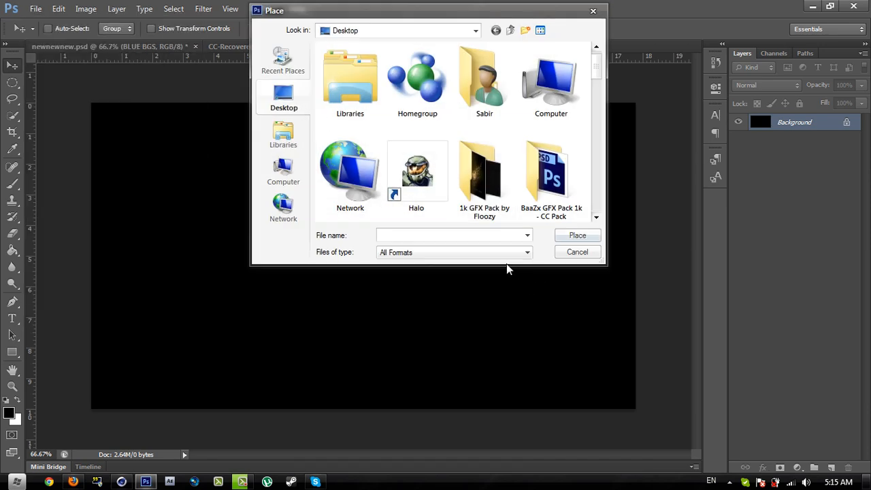
pyautogui.moveTo(508, 266); pyautogui.dragTo(488, 416)
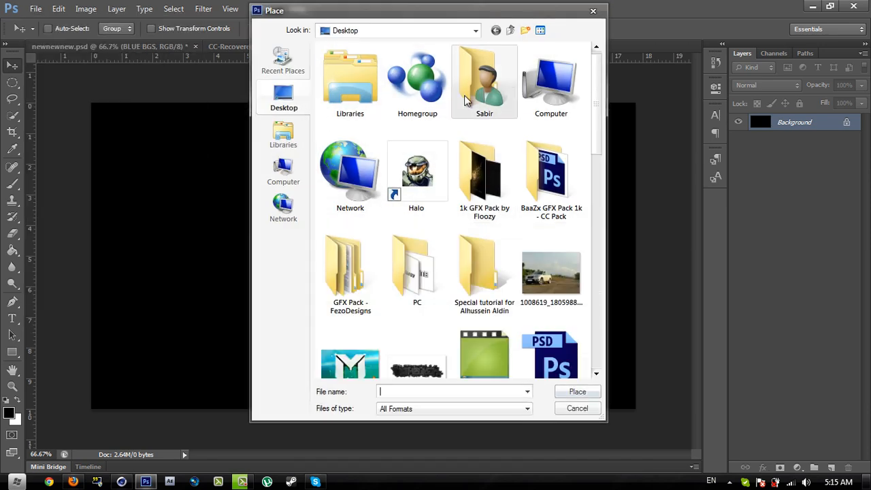
pyautogui.doubleClick(507, 83)
pyautogui.doubleClick(389, 318)
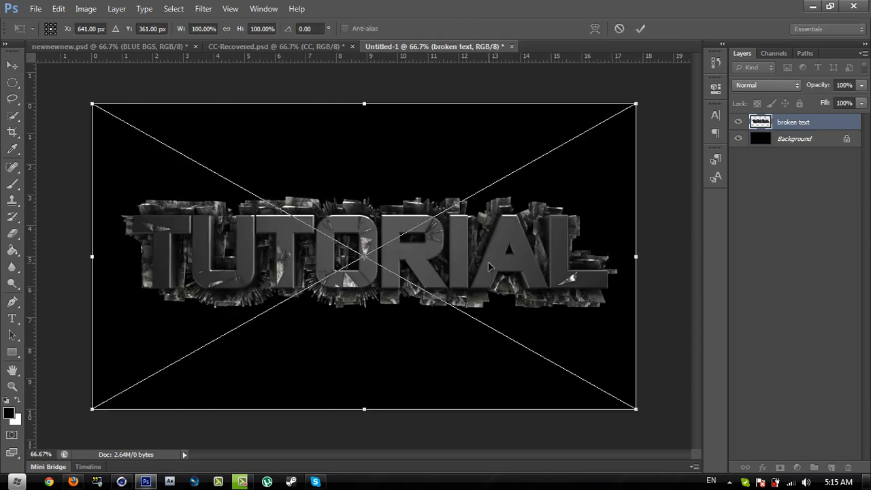
pyautogui.press('Return')
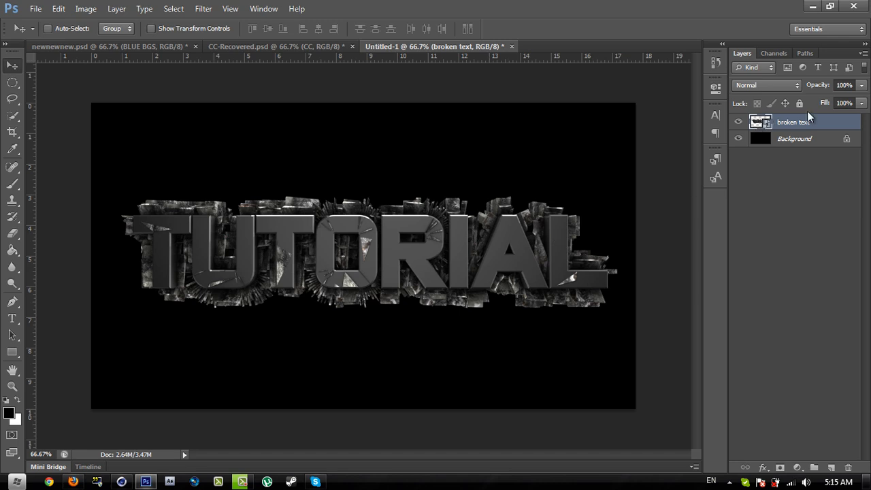
# Rasterize the broken text layer
pyautogui.rightClick(839, 122)
pyautogui.press('Escape')
pyautogui.rightClick(819, 124)
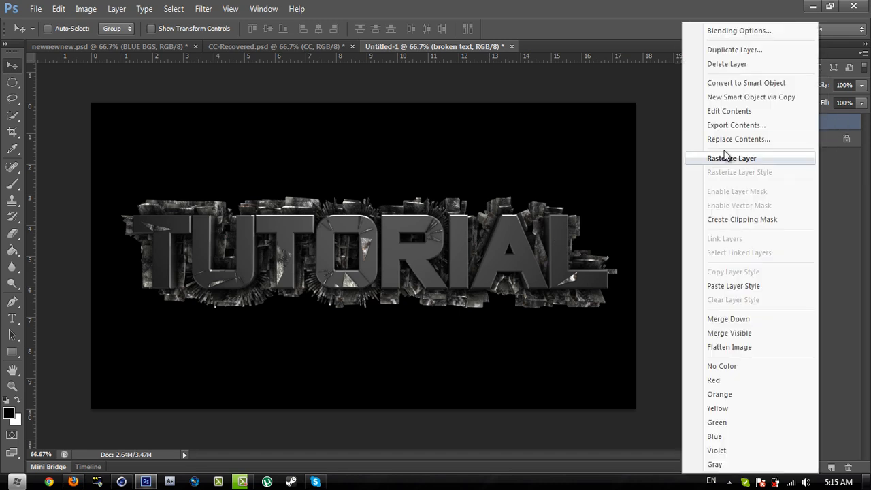
pyautogui.click(759, 163)
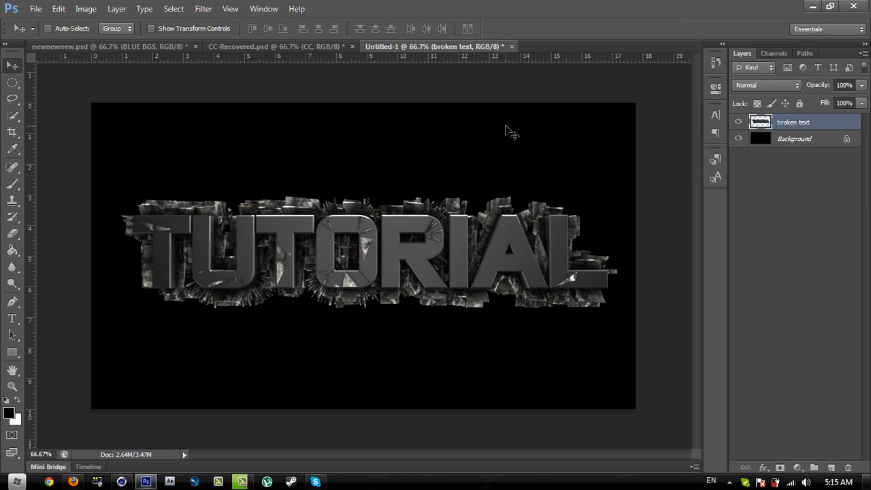
# Scale the broken text layer down slightly around its center and shift it slightly left on the canvas
pyautogui.hotkey('ctrl', 't')
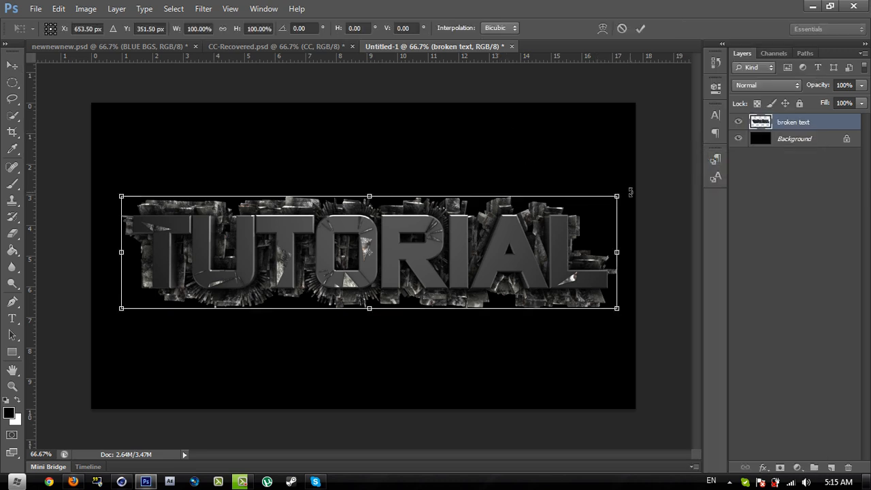
pyautogui.keyDown('alt'); pyautogui.keyDown('shift'); pyautogui.moveTo(618, 194); pyautogui.dragTo(603, 198); pyautogui.keyUp('shift'); pyautogui.keyUp('alt')
pyautogui.press('Return')
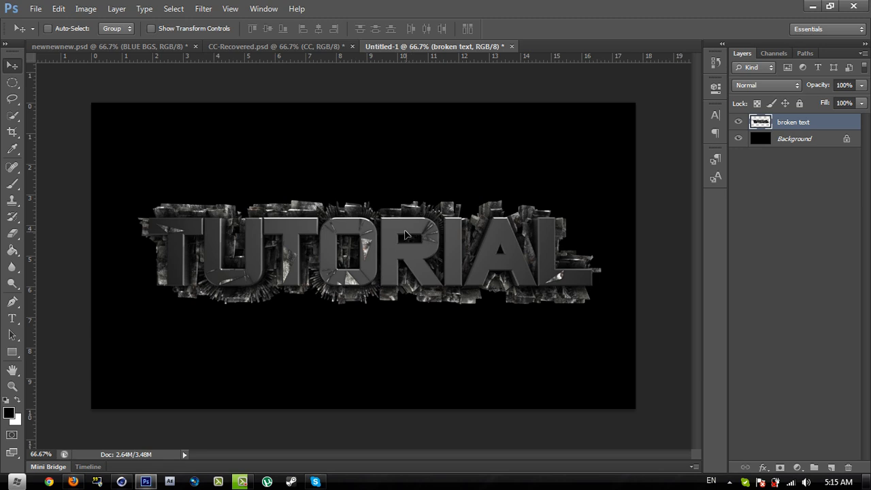
pyautogui.moveTo(408, 235); pyautogui.dragTo(400, 234)
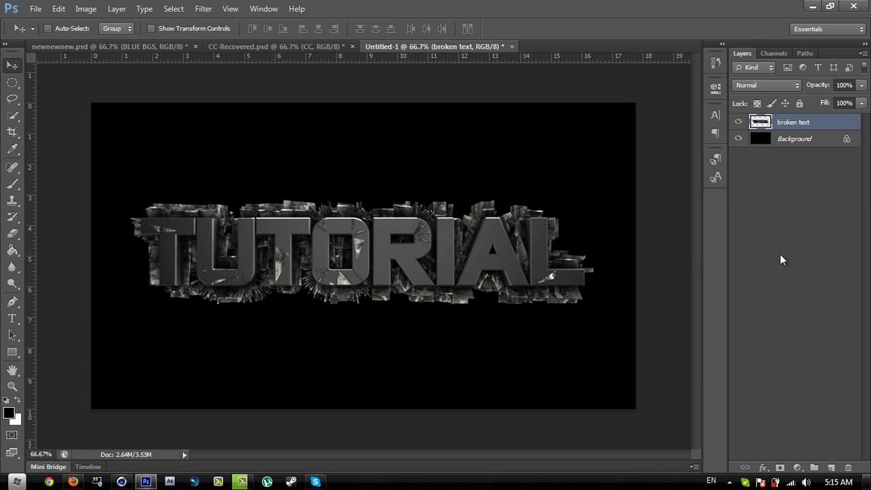
# Add a black Normal-mode drop shadow to the broken text layer with 50% opacity, 0 px distance and 40 px size
pyautogui.doubleClick(832, 130)
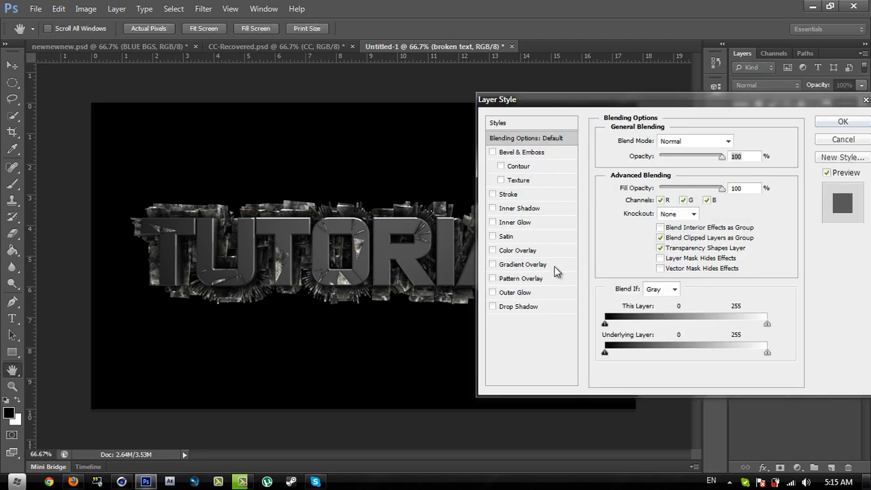
pyautogui.click(524, 307)
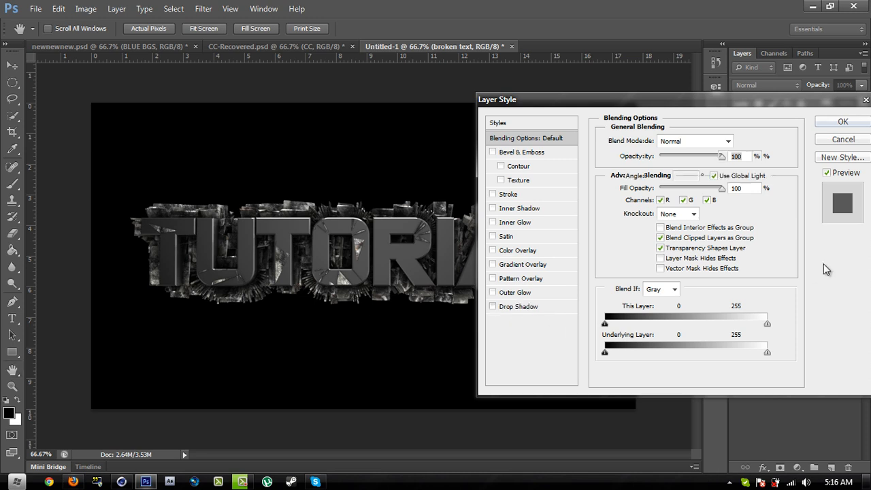
pyautogui.click(669, 142)
pyautogui.click(663, 141)
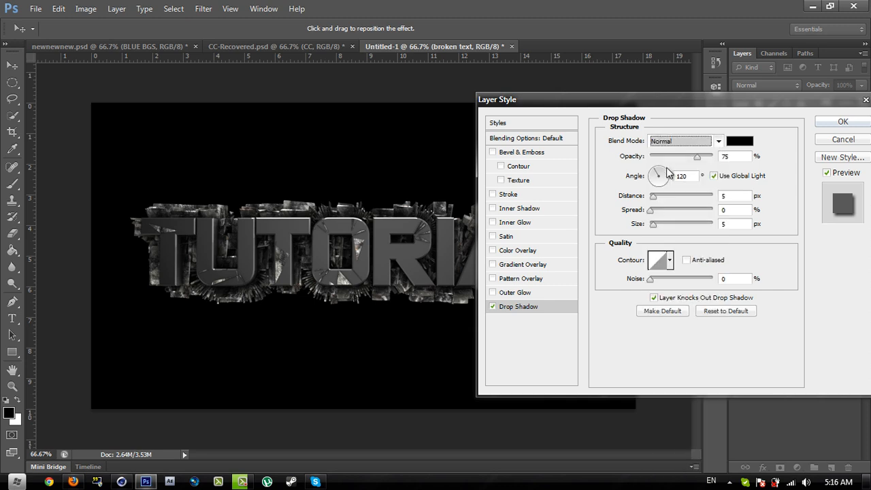
pyautogui.moveTo(654, 196); pyautogui.dragTo(650, 196)
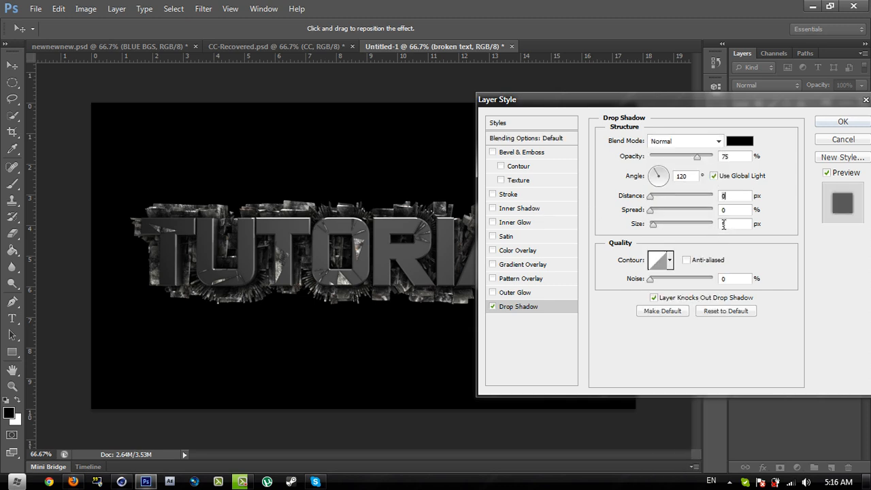
pyautogui.write('20')
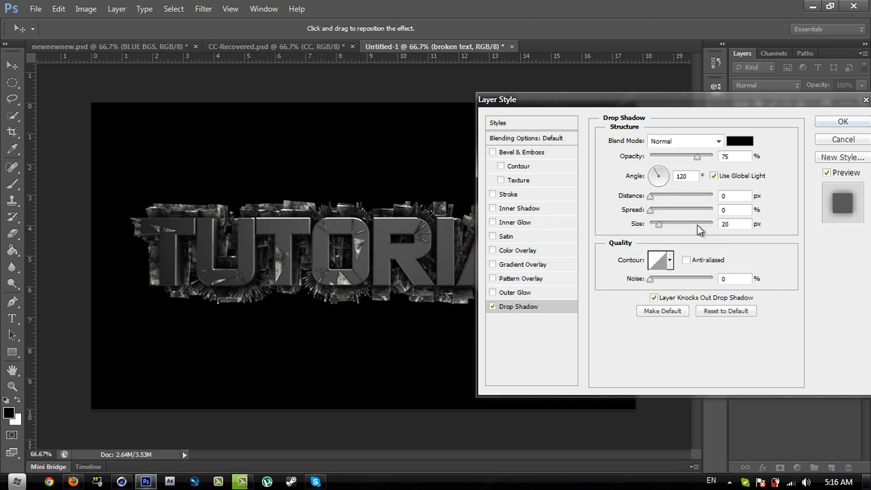
pyautogui.press('BackSpace')
pyautogui.press('BackSpace')
pyautogui.write('40')
pyautogui.write('50')
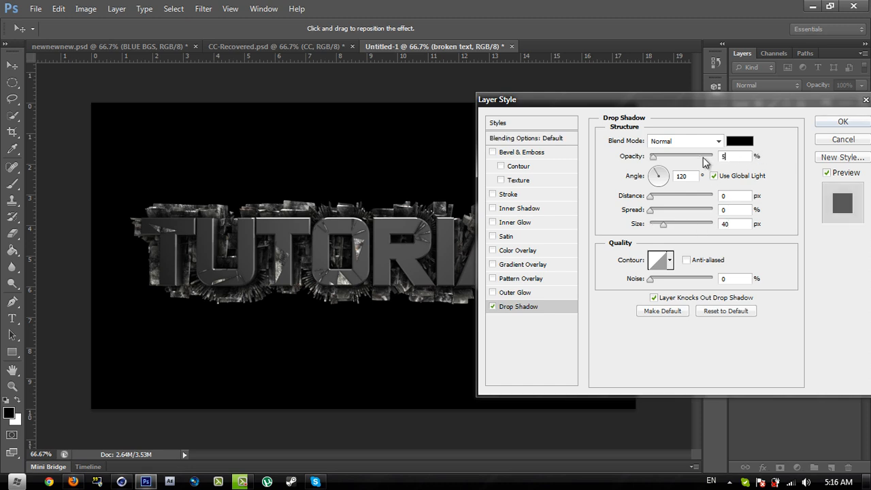
# Add a black-to-white linear gradient overlay in Overlay mode at 50% opacity, apply the layer style, and collapse the layer's effects
pyautogui.click(524, 265)
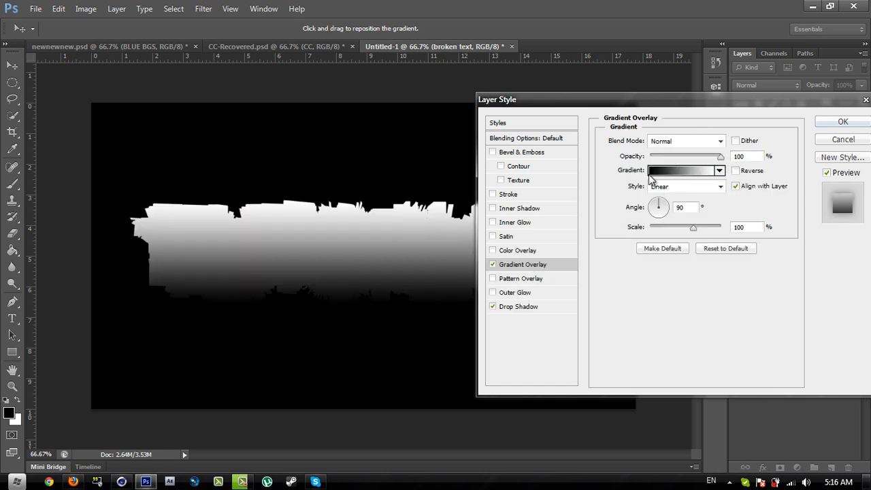
pyautogui.click(719, 170)
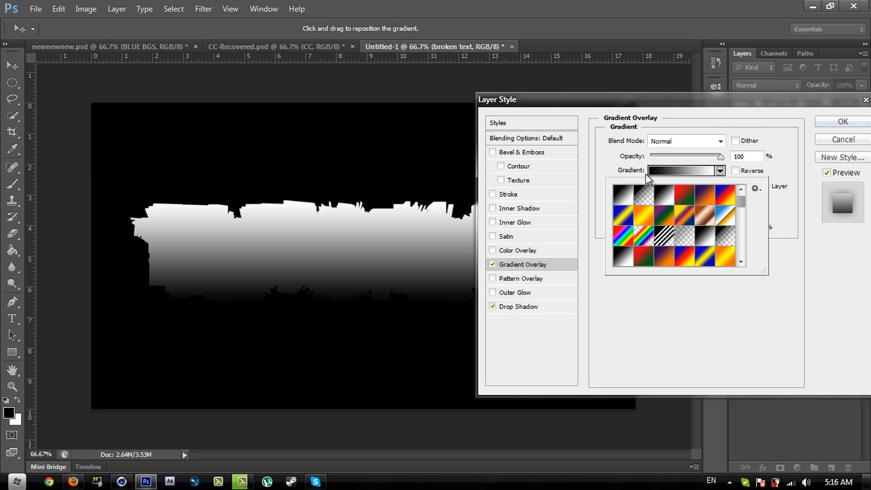
pyautogui.click(719, 171)
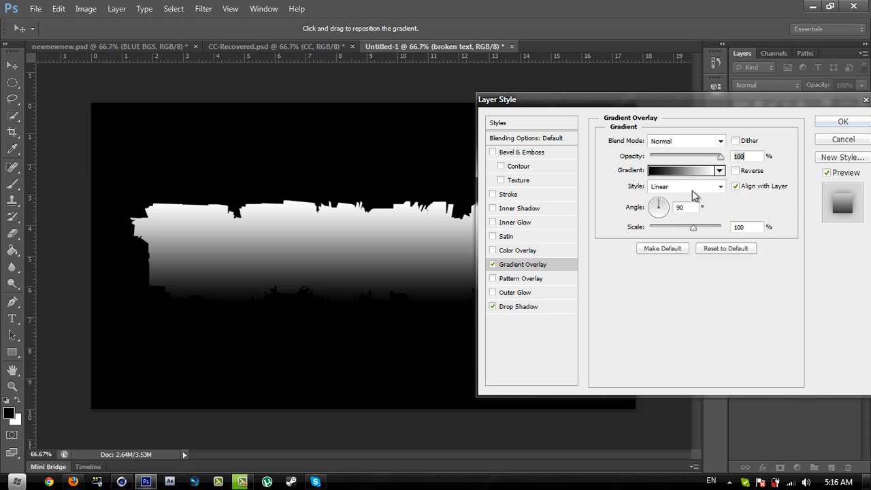
pyautogui.click(680, 141)
pyautogui.click(668, 306)
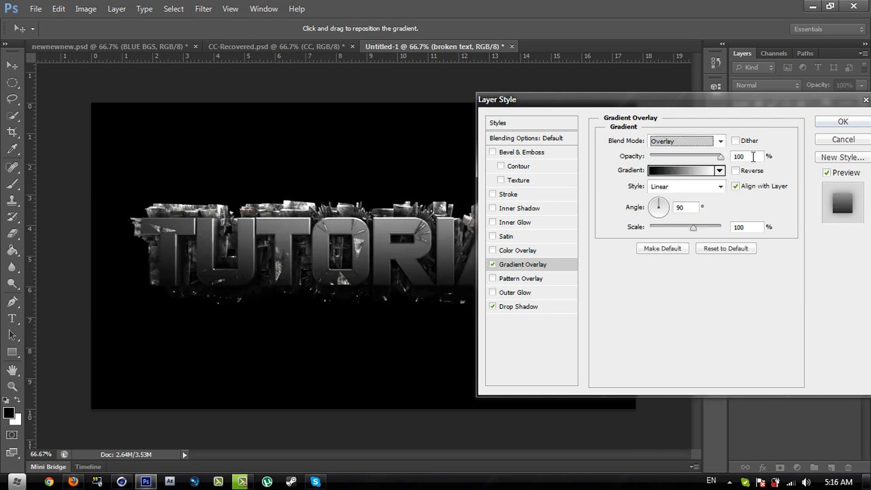
pyautogui.press('Tab')
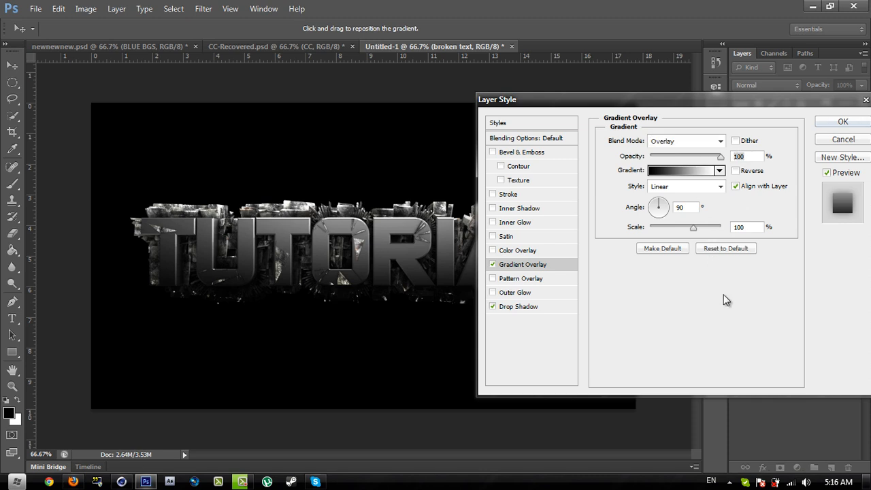
pyautogui.write('50')
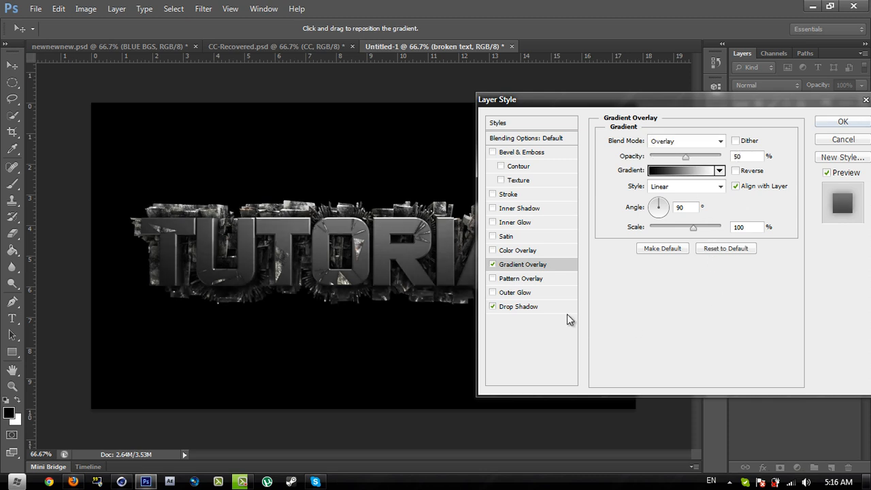
pyautogui.click(840, 121)
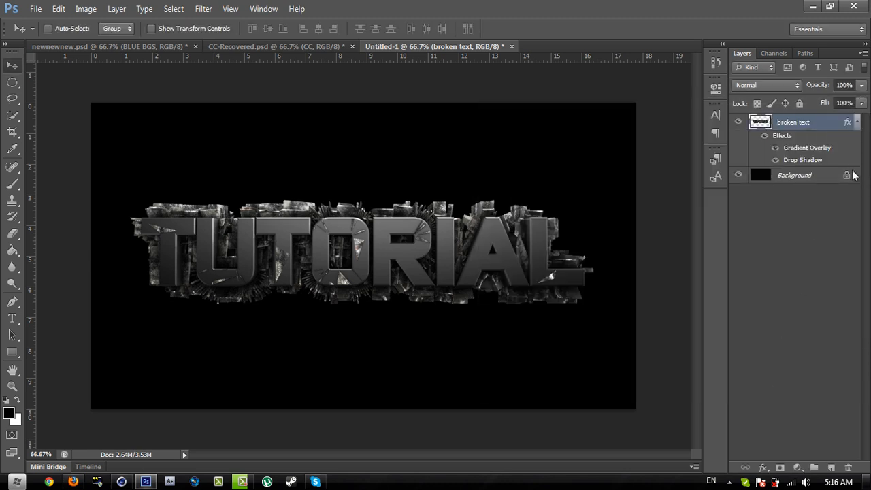
pyautogui.click(844, 179)
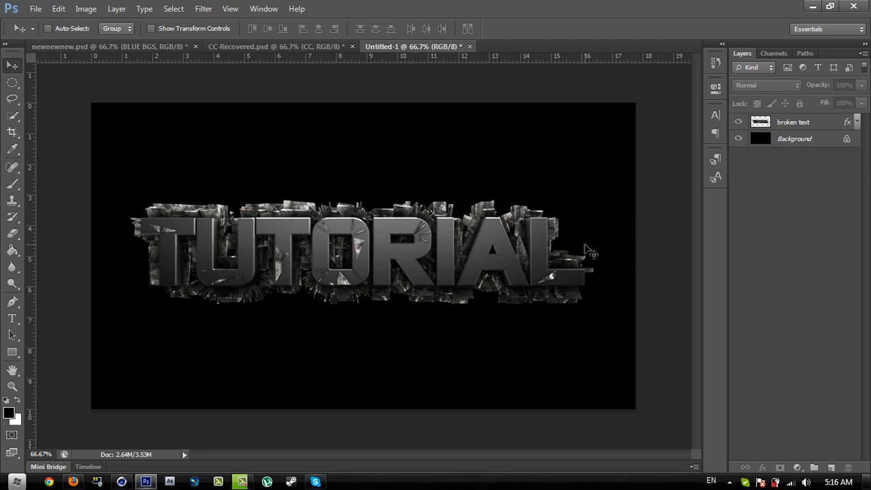
# Look through the color correction groups inside the CC group of CC-Recovered.psd
pyautogui.click(260, 48)
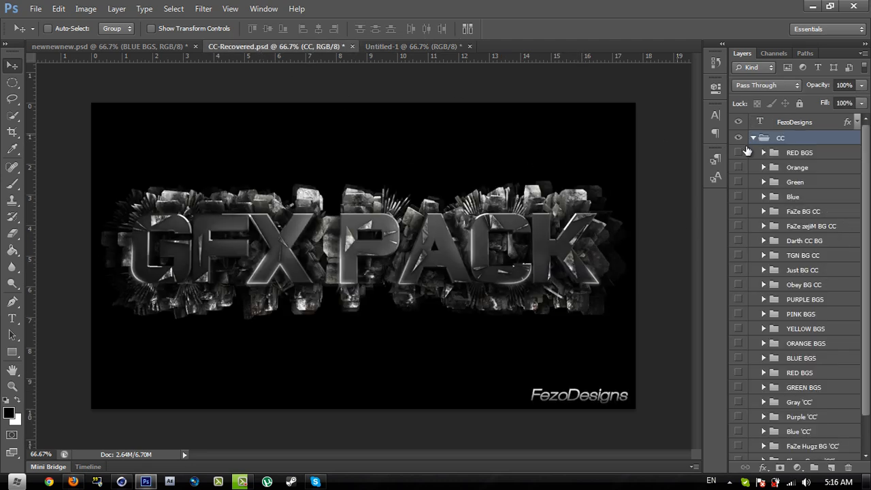
pyautogui.scroll(-2, 847, 242)
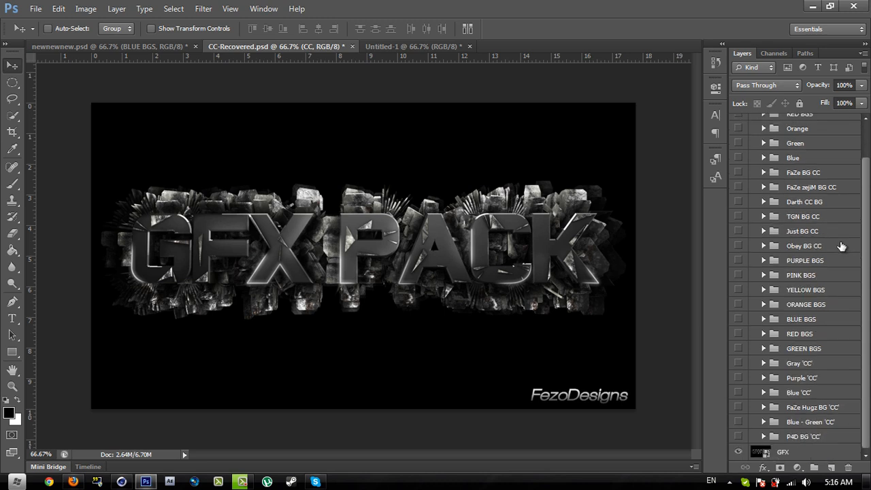
pyautogui.scroll(2, 821, 269)
pyautogui.scroll(-2, 825, 310)
pyautogui.scroll(2, 825, 311)
pyautogui.scroll(-1, 833, 313)
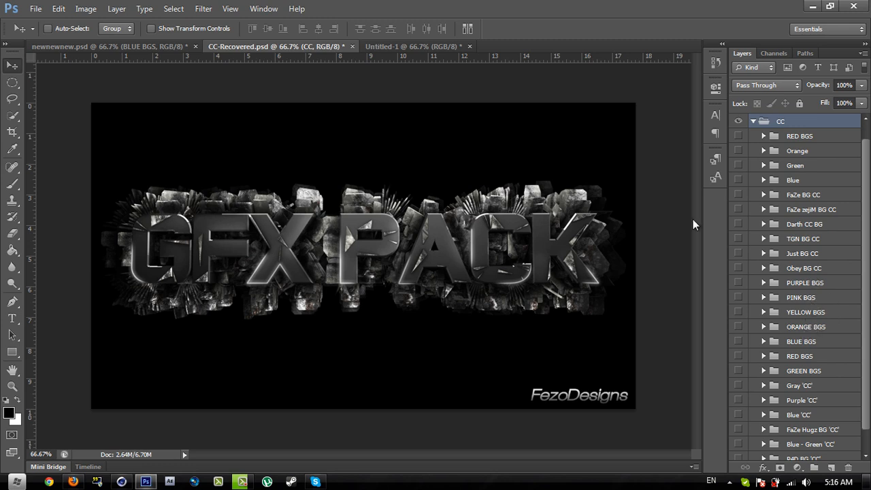
pyautogui.scroll(-1, 826, 254)
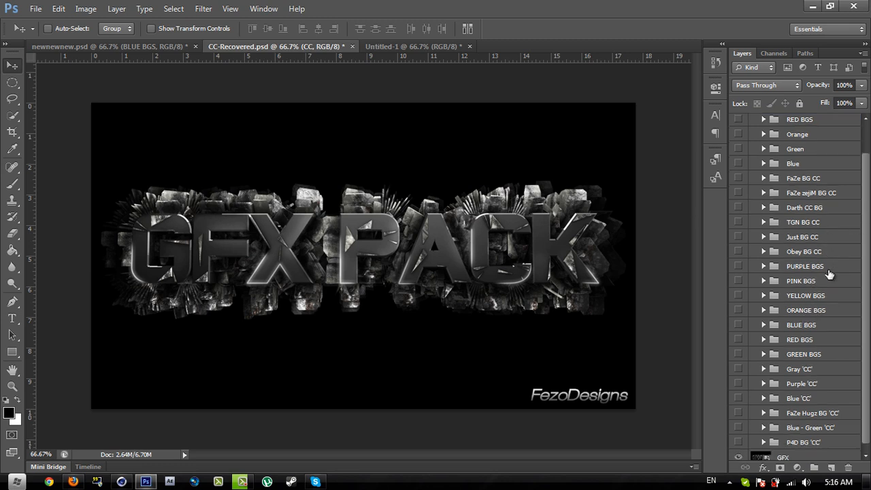
# Copy the BLUE BGS group from CC-Recovered.psd into the Untitled-1 document, above the broken text layer
pyautogui.click(415, 46)
pyautogui.click(333, 48)
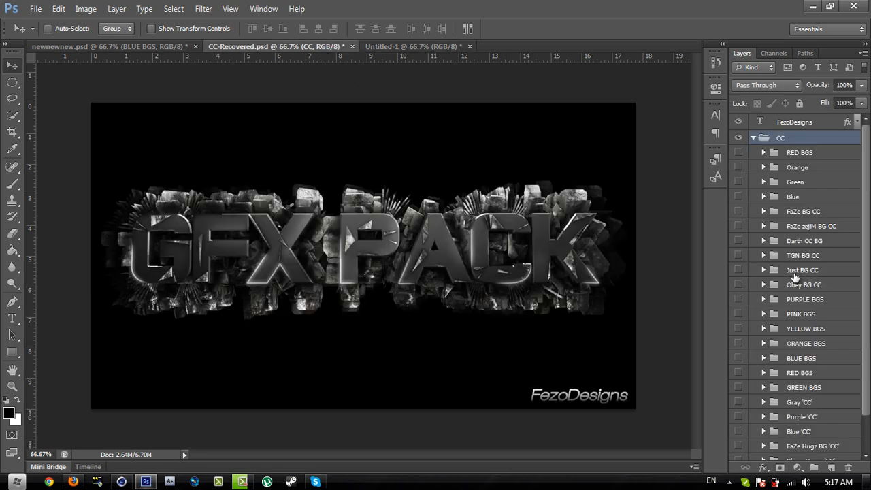
pyautogui.click(820, 366)
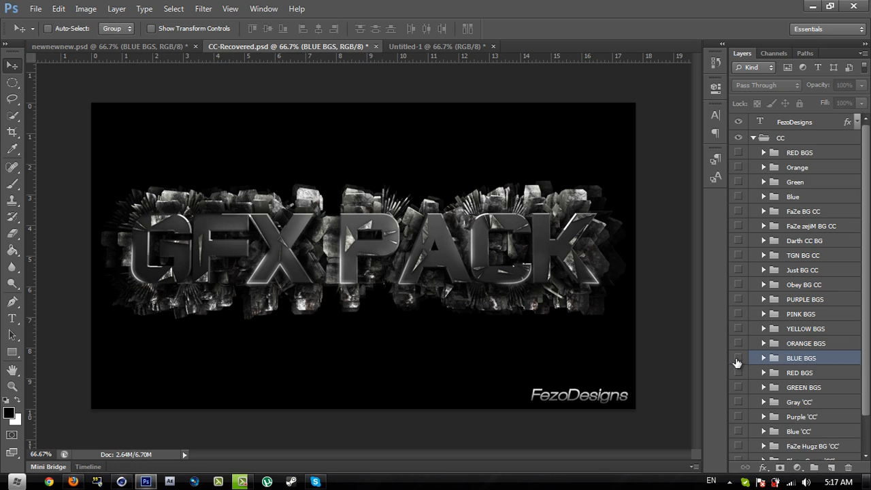
pyautogui.click(737, 361)
pyautogui.click(738, 362)
pyautogui.moveTo(429, 347); pyautogui.dragTo(420, 48)
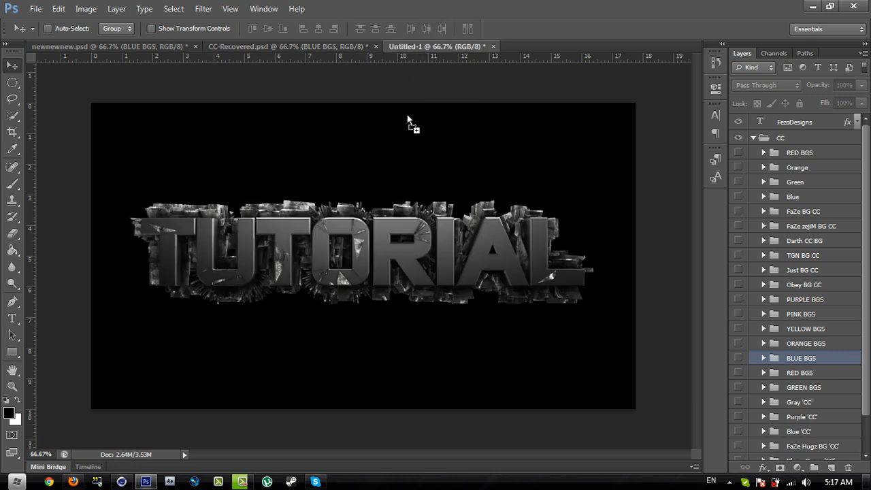
pyautogui.moveTo(408, 117); pyautogui.dragTo(383, 220)
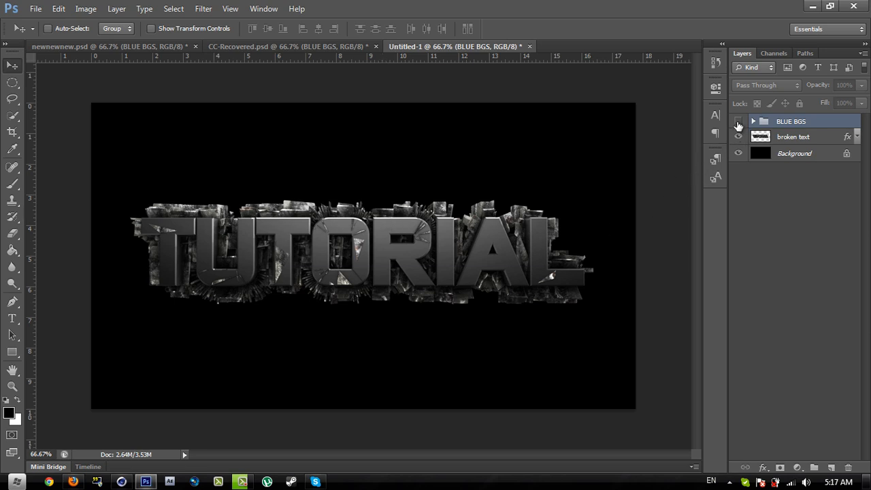
# Turn on the BLUE BGS group's visibility and set its opacity to 80%
pyautogui.click(739, 121)
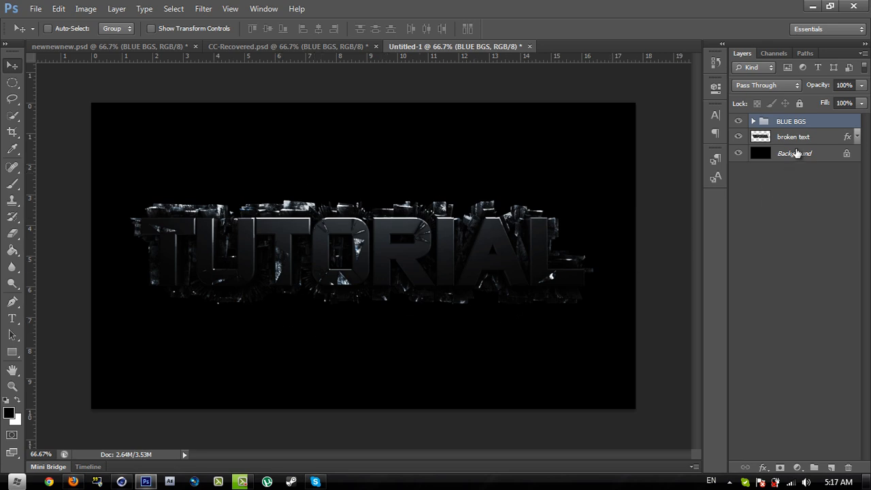
pyautogui.click(854, 85)
pyautogui.write('80')
pyautogui.press('Return')
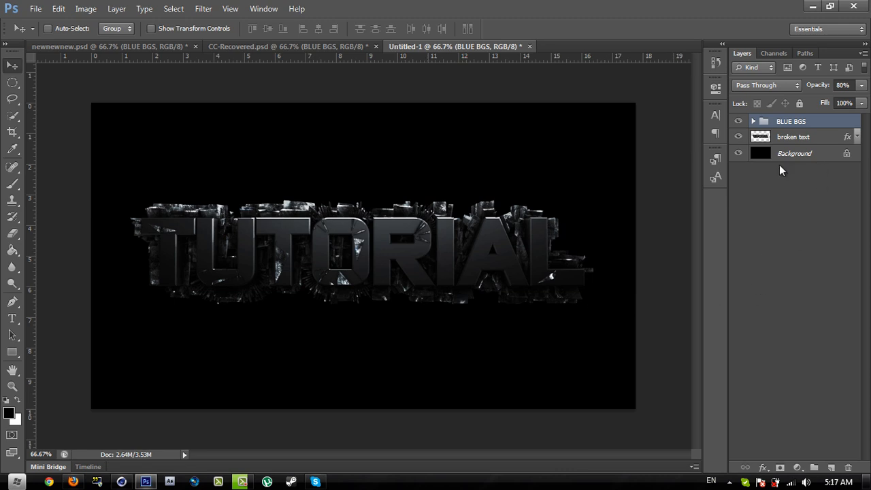
# Examine the effect of Layer 1 below the BLUE BGS group in newnewnew.psd by toggling its visibility
pyautogui.click(143, 47)
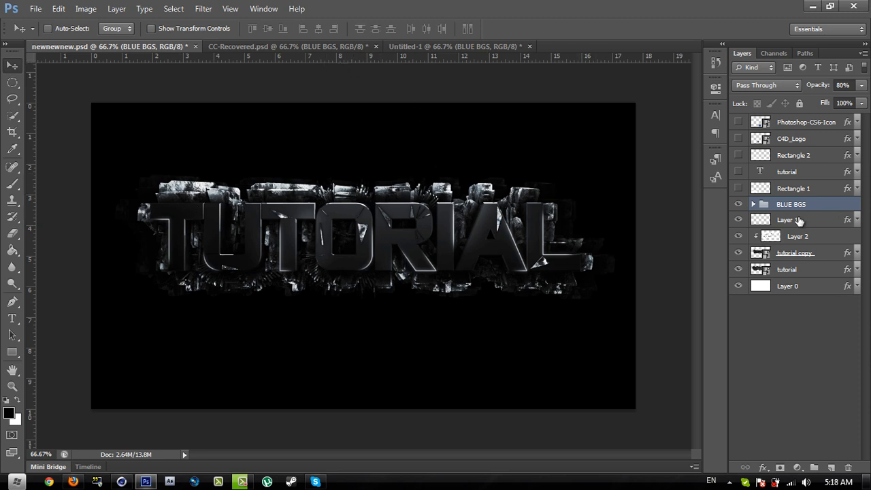
pyautogui.click(818, 224)
pyautogui.click(738, 220)
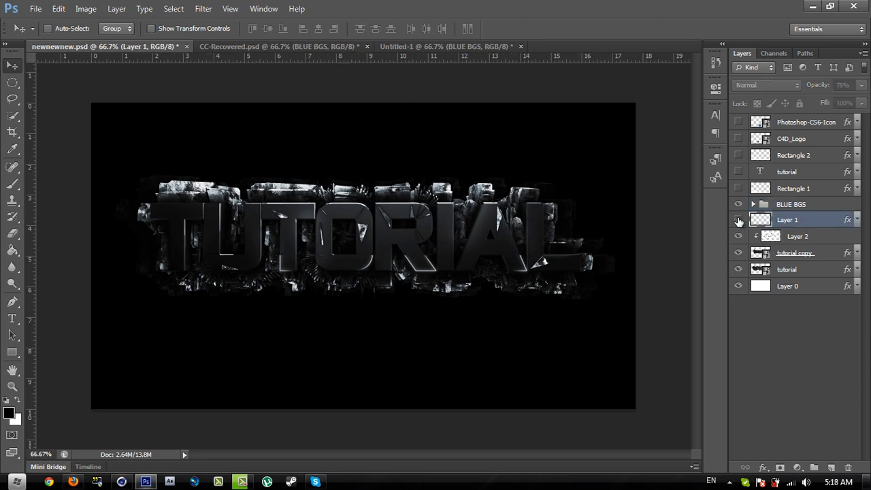
pyautogui.click(738, 220)
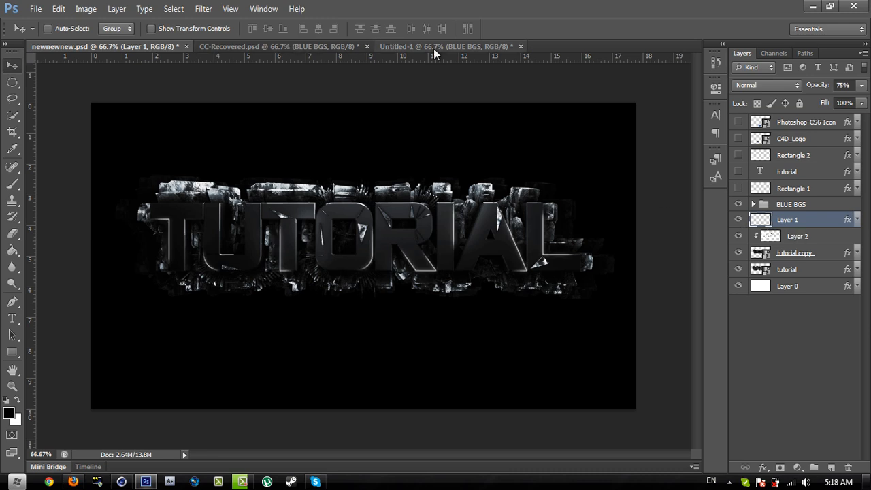
# In Untitled-1, add a new layer above broken text, clip it to that layer and set its blend mode to Overlay
pyautogui.click(434, 46)
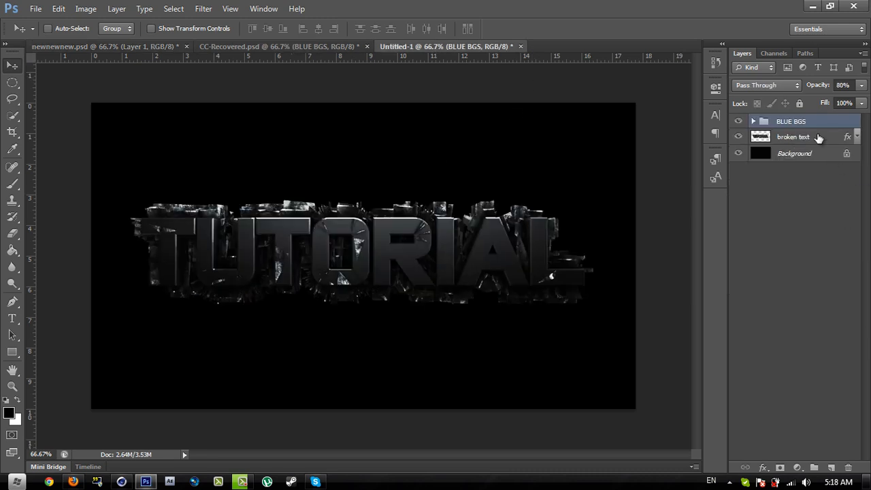
pyautogui.click(796, 140)
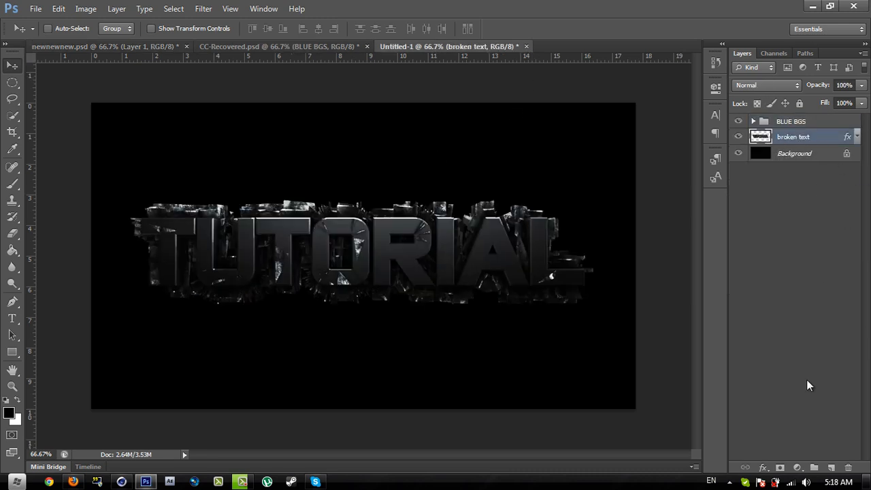
pyautogui.click(831, 468)
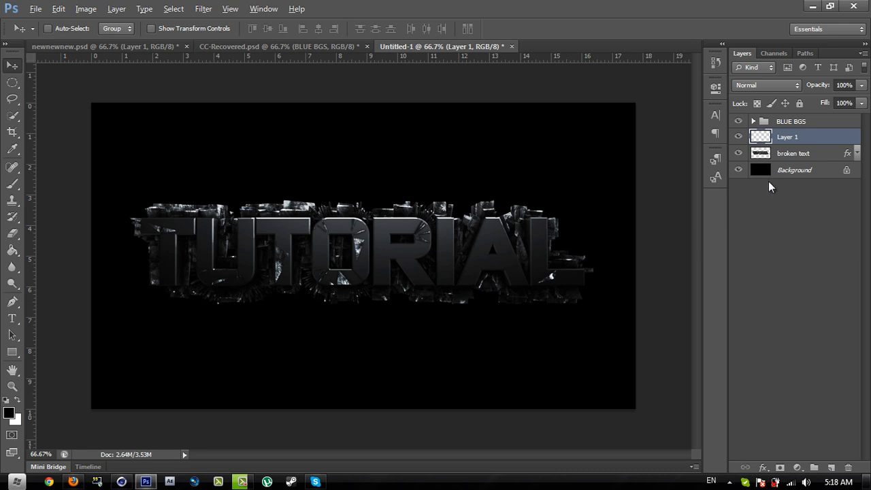
pyautogui.press('alt')
pyautogui.click(789, 142)
pyautogui.keyDown('alt'); pyautogui.click(759, 141); pyautogui.keyUp('alt')
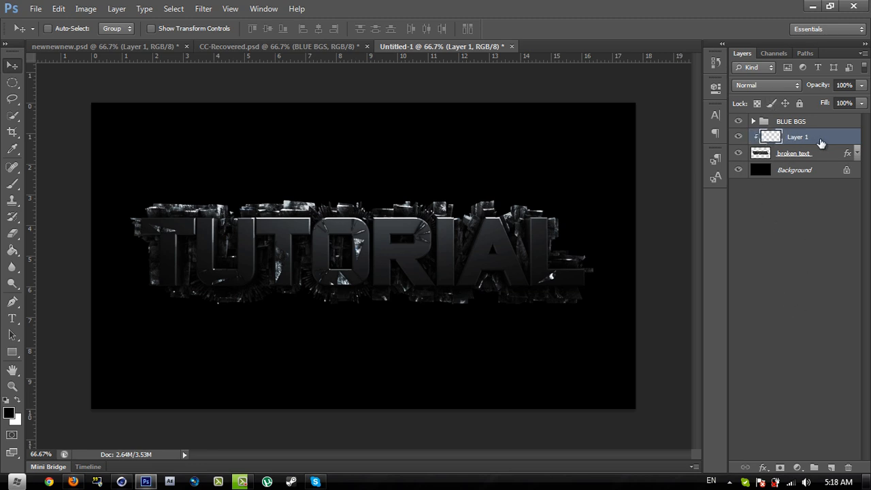
pyautogui.click(762, 85)
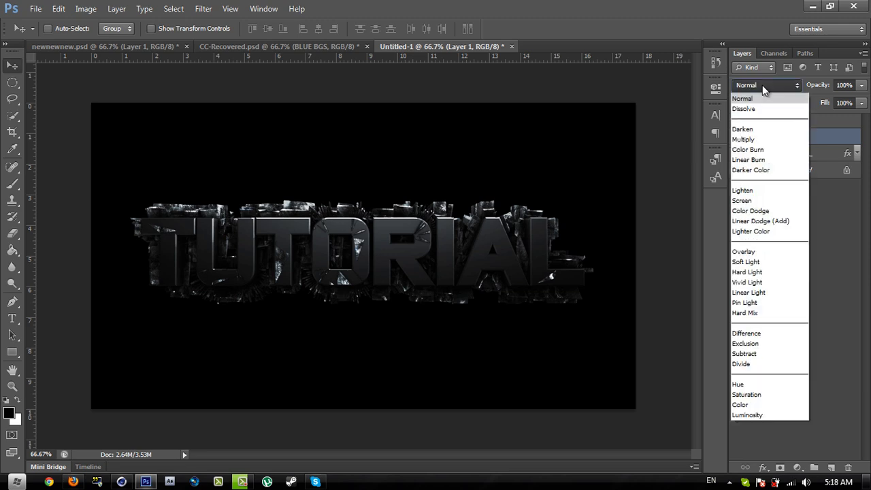
pyautogui.click(747, 249)
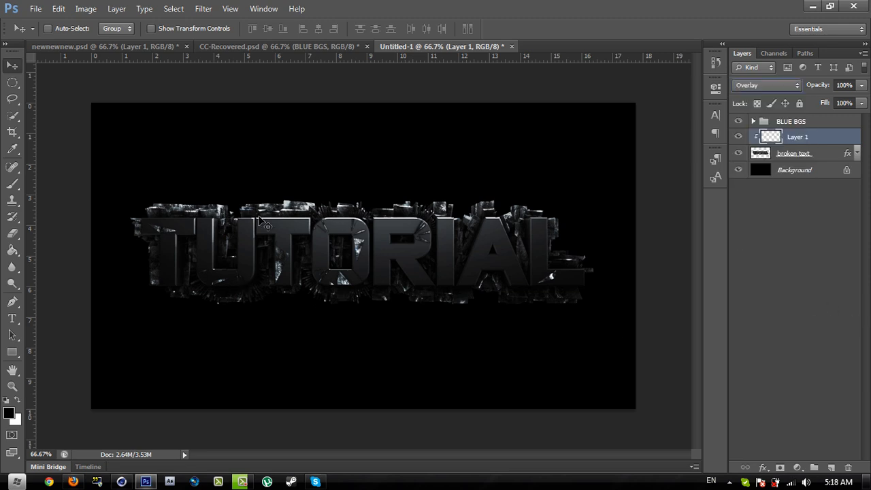
pyautogui.click(14, 233)
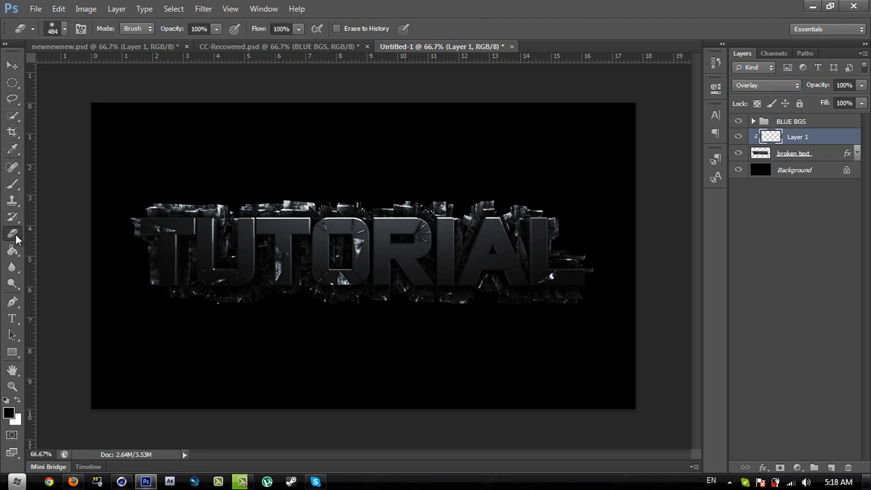
pyautogui.click(63, 29)
pyautogui.click(100, 70)
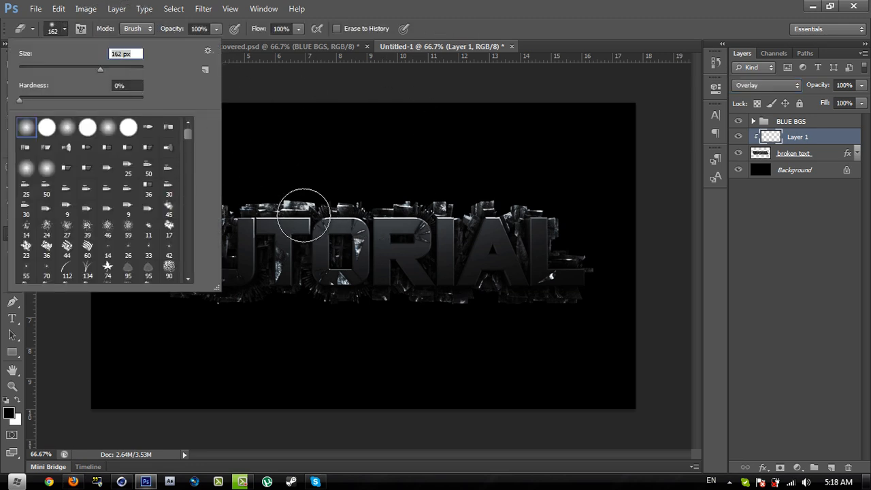
pyautogui.click(77, 70)
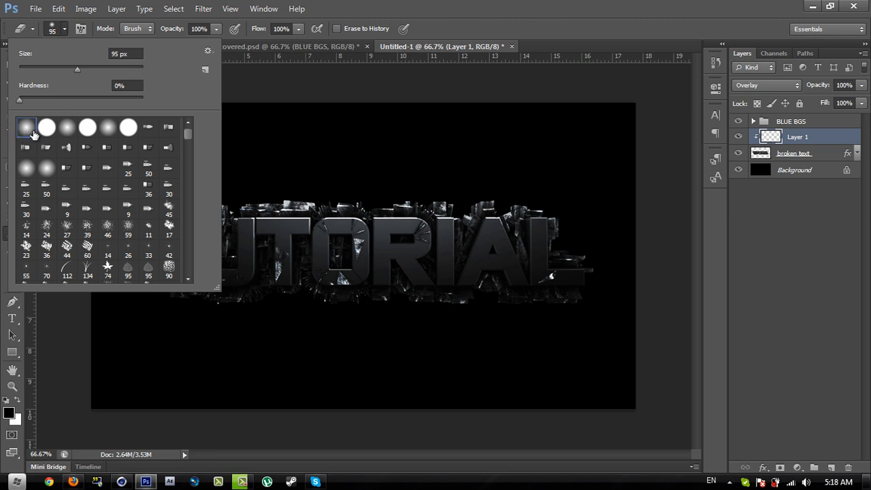
# Paint white highlights with the soft 83 px Brush on the clipped Overlay layer, over the broken fragments around and between the TUTORIAL letters
pyautogui.click(19, 400)
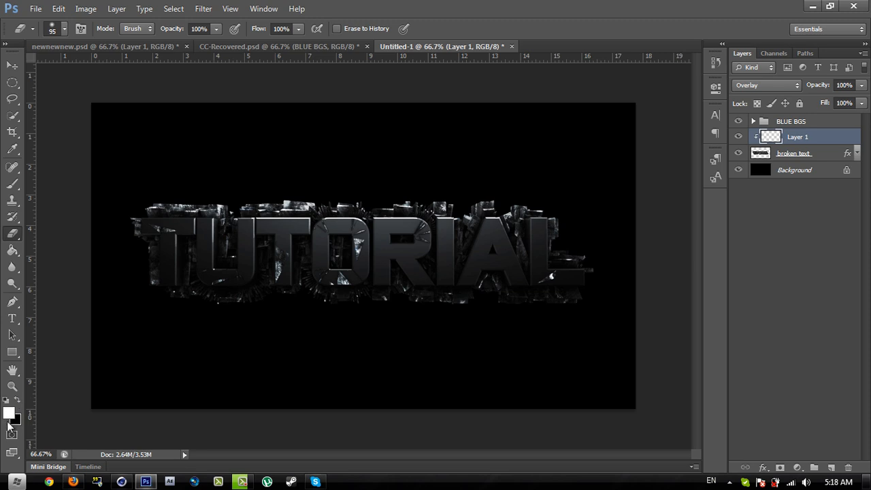
pyautogui.press('z')
pyautogui.click(292, 233)
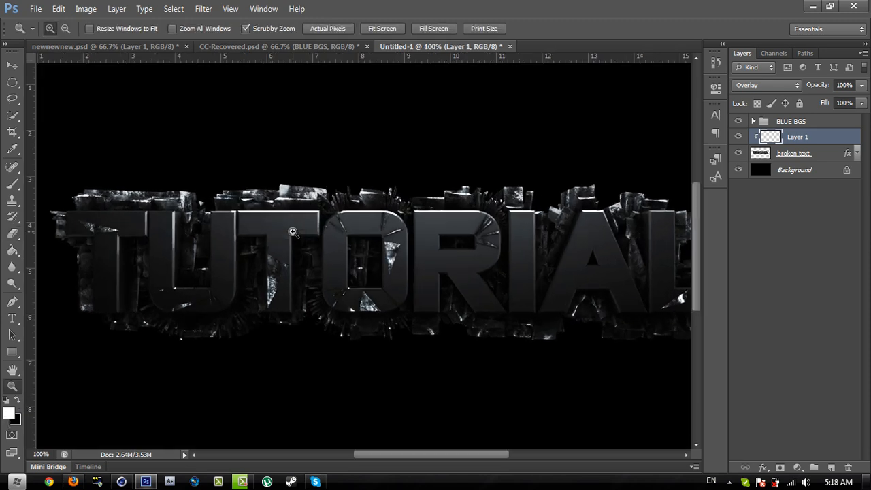
pyautogui.press('b')
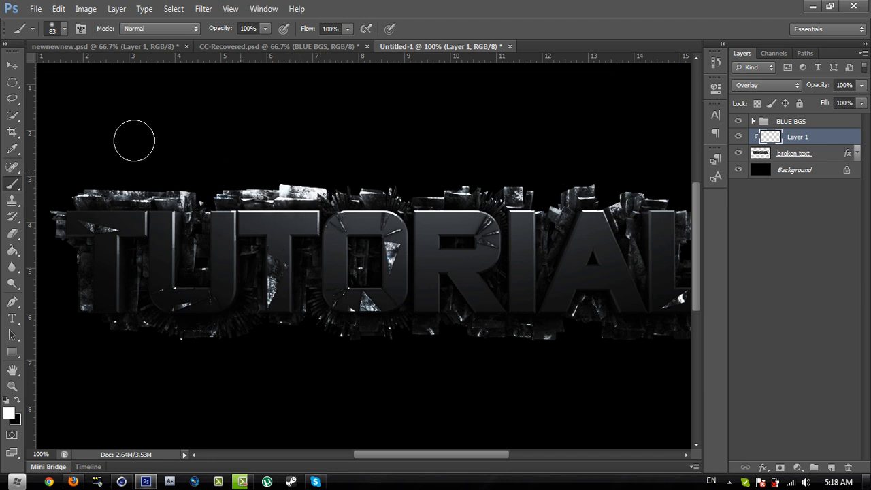
pyautogui.moveTo(88, 181)
pyautogui.mouseDown()
pyautogui.moveTo(74, 256)
pyautogui.moveTo(56, 279)
pyautogui.moveTo(68, 292)
pyautogui.moveTo(89, 370)
pyautogui.mouseUp()
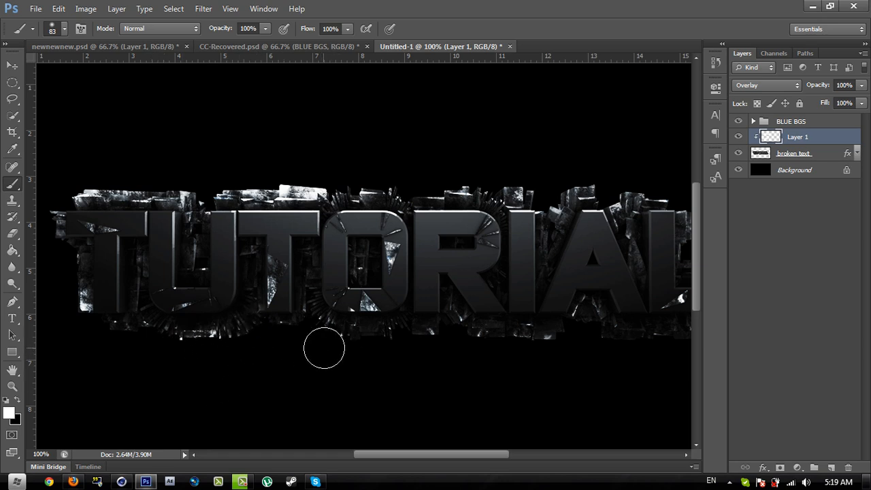
pyautogui.moveTo(411, 353); pyautogui.dragTo(534, 372)
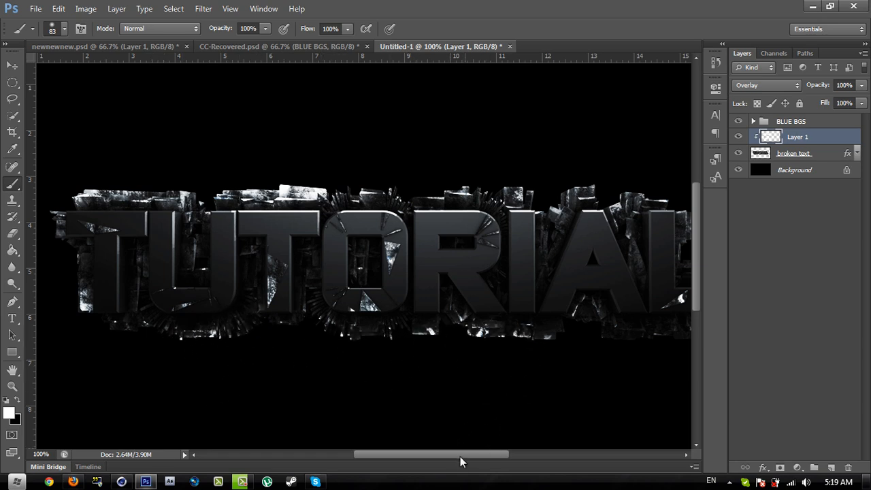
pyautogui.moveTo(468, 453); pyautogui.dragTo(508, 454)
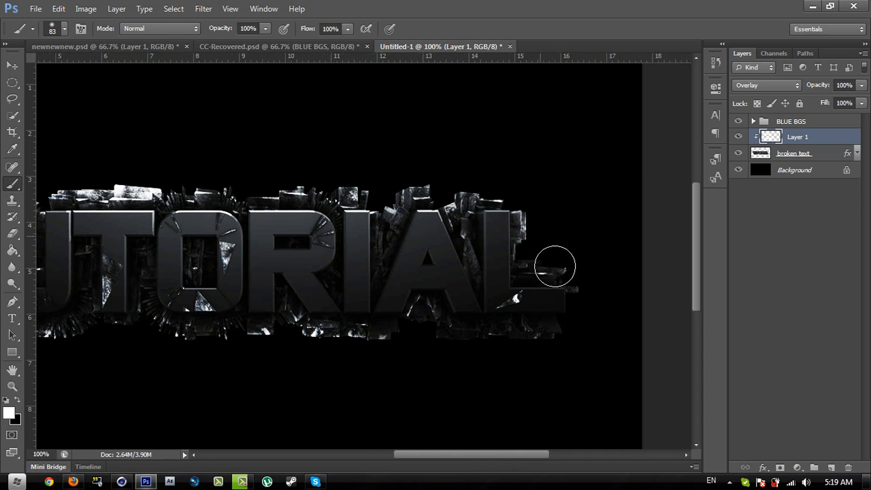
pyautogui.moveTo(554, 267); pyautogui.dragTo(571, 274)
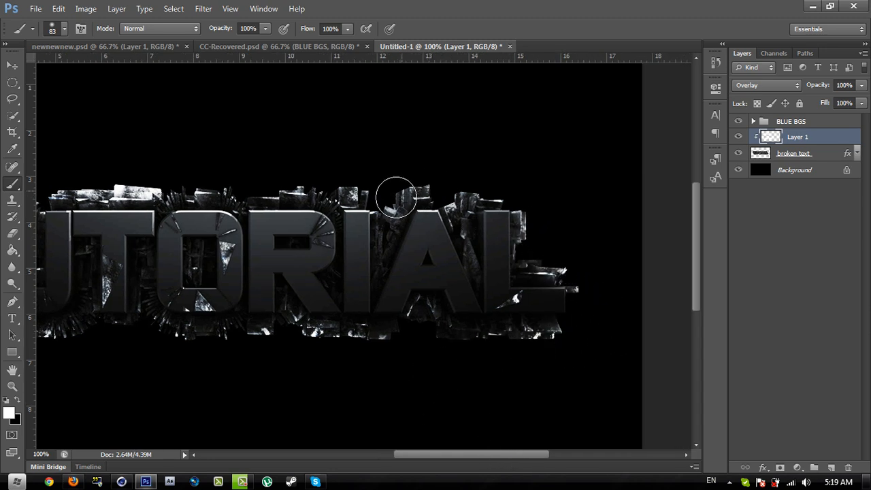
pyautogui.moveTo(395, 197)
pyautogui.mouseDown()
pyautogui.moveTo(352, 179)
pyautogui.moveTo(238, 166)
pyautogui.moveTo(170, 191)
pyautogui.mouseUp()
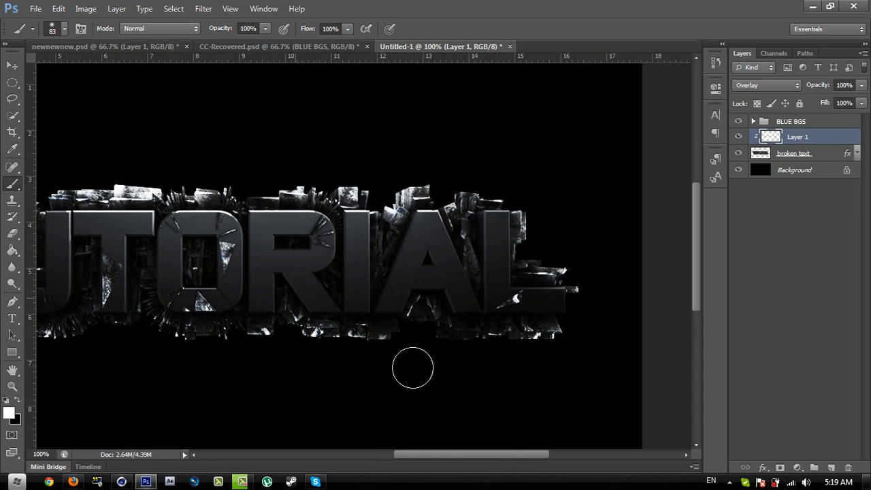
pyautogui.moveTo(449, 454); pyautogui.dragTo(416, 454)
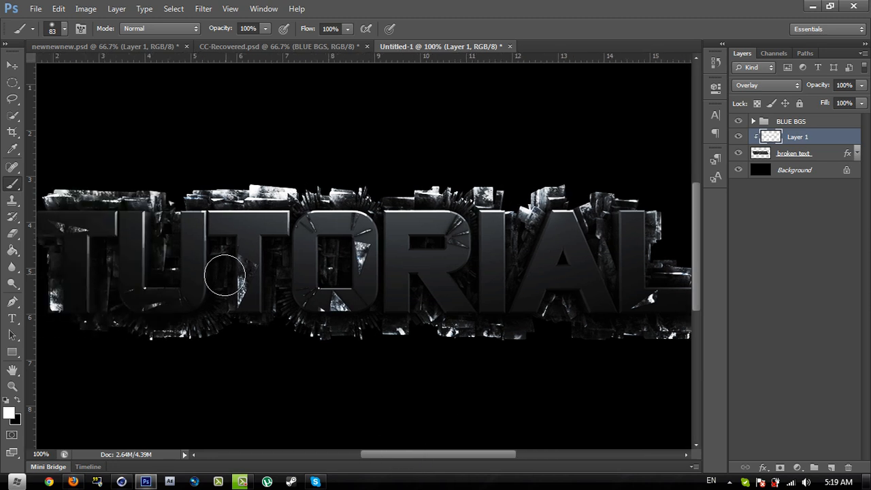
pyautogui.moveTo(225, 292); pyautogui.dragTo(225, 309)
pyautogui.moveTo(296, 332); pyautogui.dragTo(279, 322)
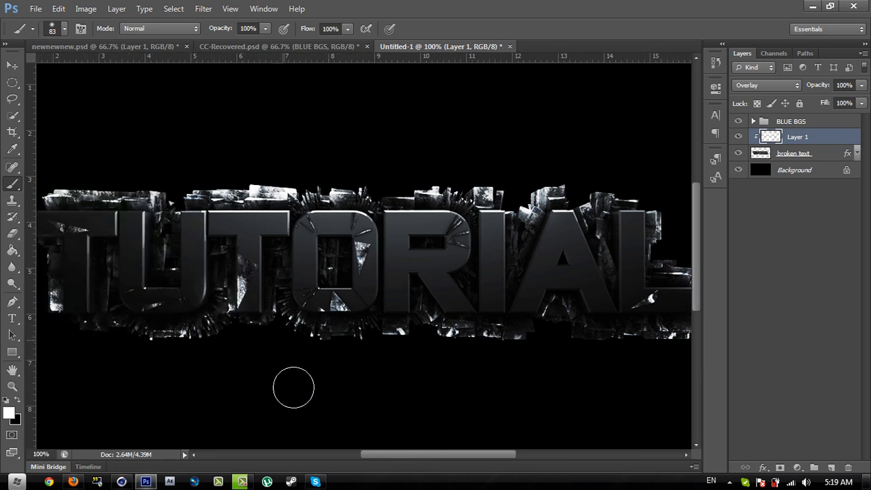
pyautogui.moveTo(410, 454); pyautogui.dragTo(392, 454)
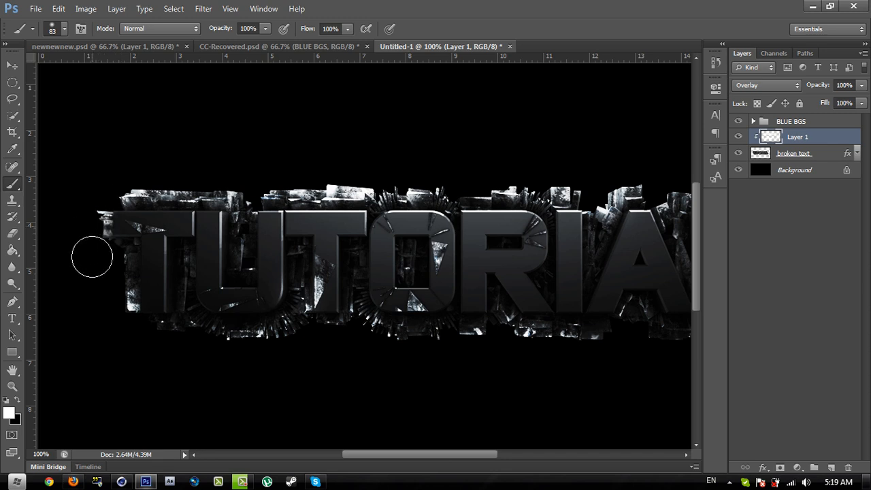
pyautogui.moveTo(167, 204); pyautogui.dragTo(315, 194)
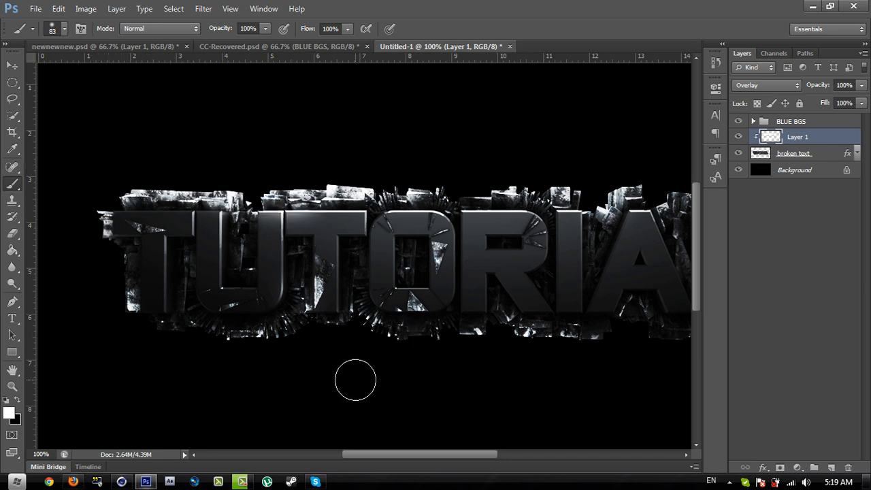
pyautogui.hotkey('ctrl', 'z')
pyautogui.moveTo(180, 179); pyautogui.dragTo(321, 173)
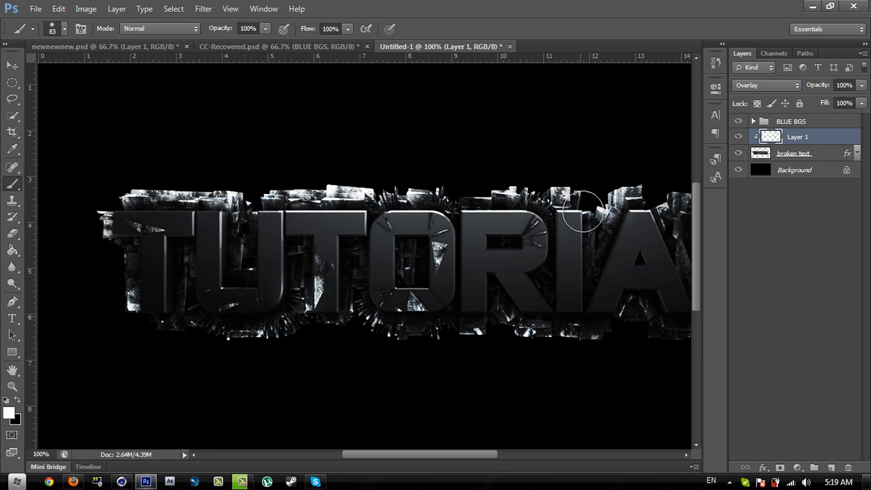
# Paint black shadows with the soft 38 px Brush on the clipped Overlay layer, over the broken fragments inside the U and around the A and L
pyautogui.click(19, 400)
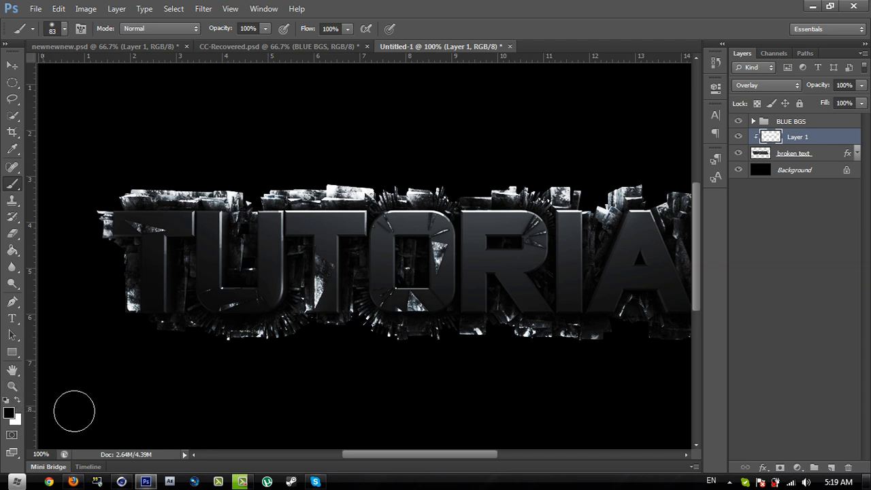
pyautogui.click(63, 29)
pyautogui.moveTo(52, 68); pyautogui.dragTo(42, 70)
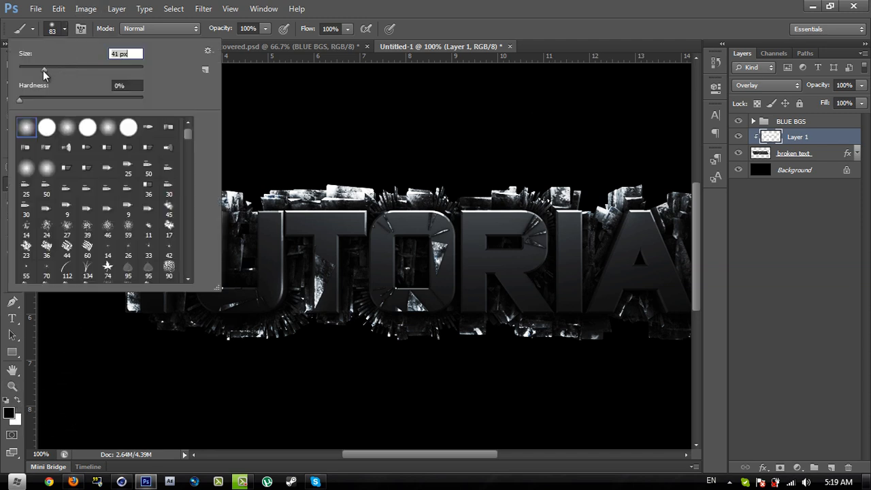
pyautogui.click(617, 6)
pyautogui.moveTo(233, 232)
pyautogui.mouseDown()
pyautogui.moveTo(242, 275)
pyautogui.moveTo(297, 269)
pyautogui.moveTo(297, 250)
pyautogui.moveTo(302, 280)
pyautogui.mouseUp()
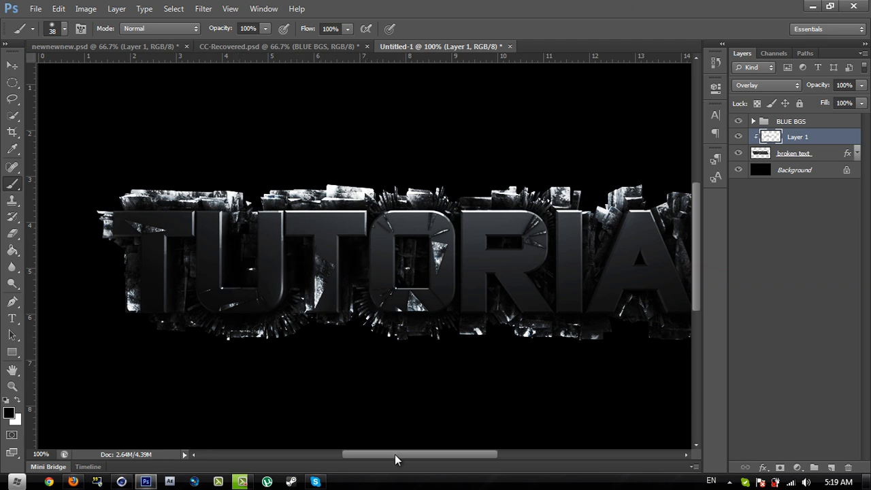
pyautogui.moveTo(395, 455); pyautogui.dragTo(417, 454)
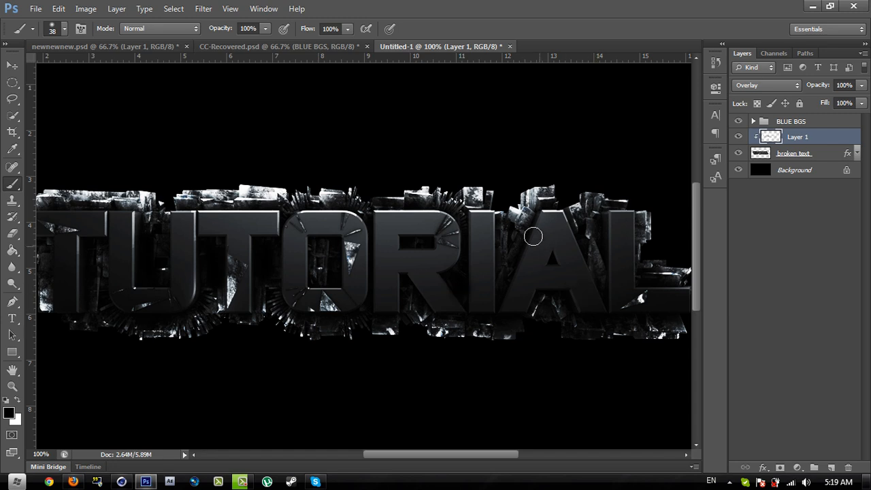
pyautogui.moveTo(528, 224); pyautogui.dragTo(510, 262)
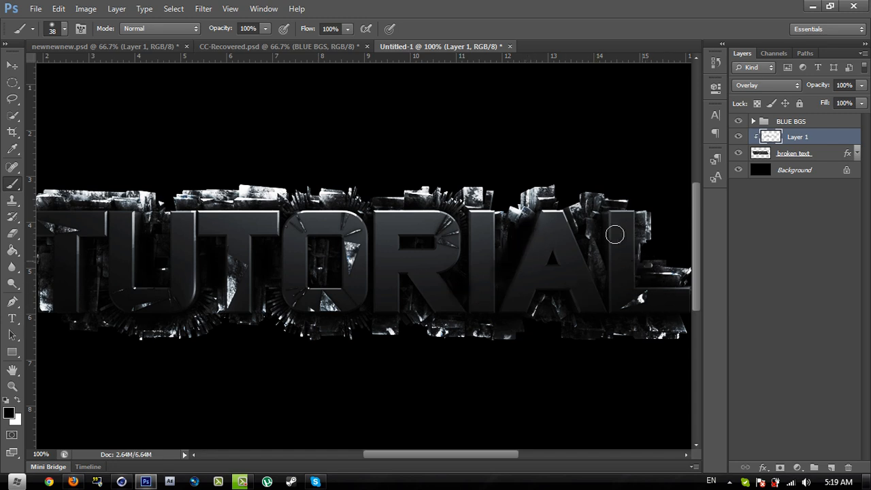
pyautogui.hotkey('ctrl', 'z')
pyautogui.moveTo(595, 223); pyautogui.dragTo(602, 256)
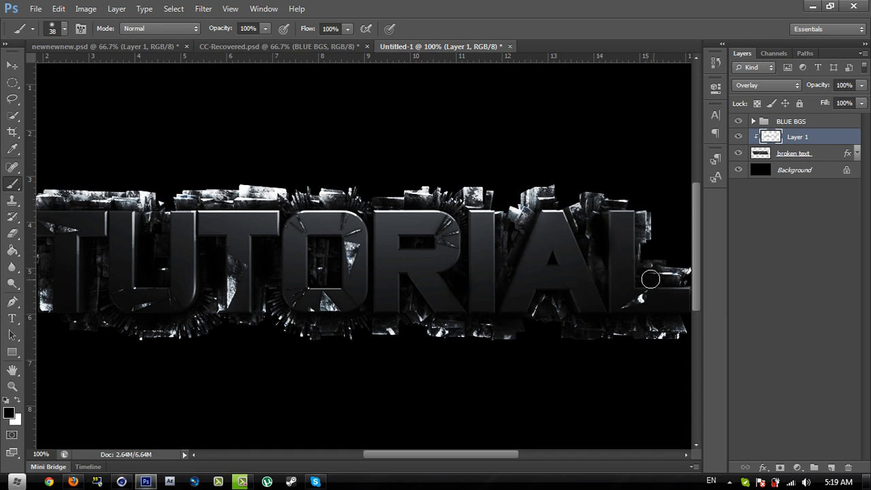
pyautogui.moveTo(432, 455); pyautogui.dragTo(396, 455)
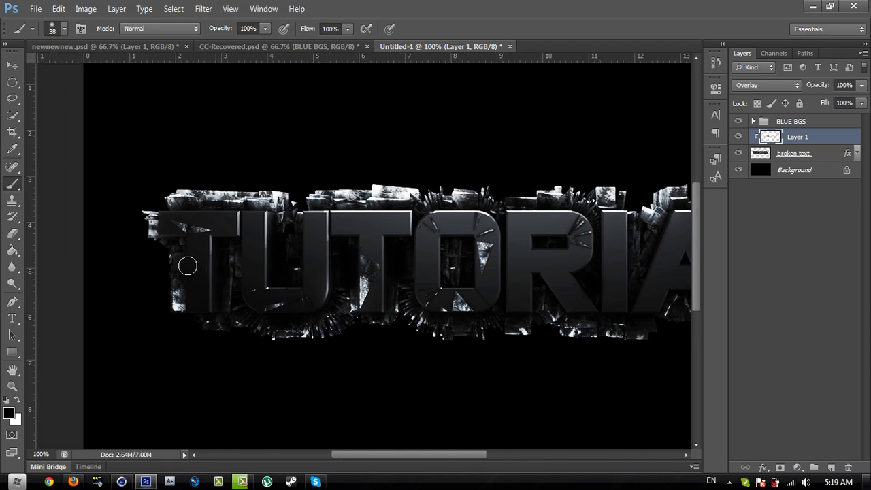
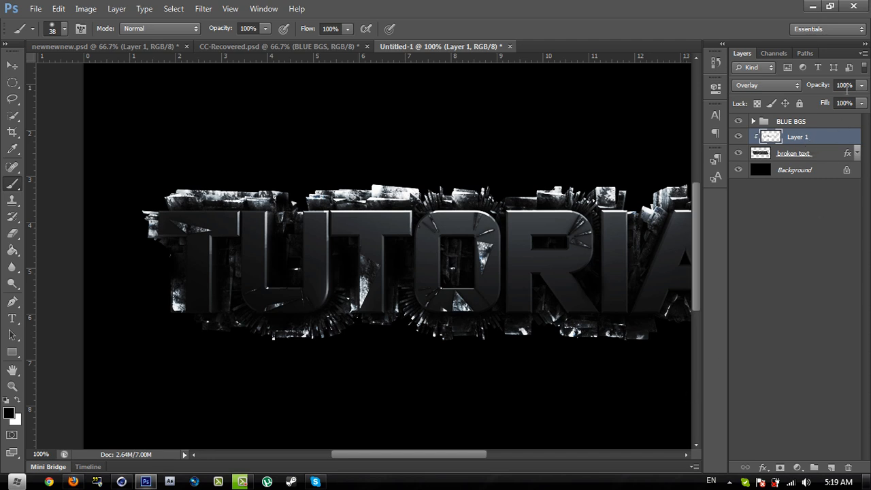
# Set the opacity of the clipped Overlay layer to 50%
pyautogui.click(852, 86)
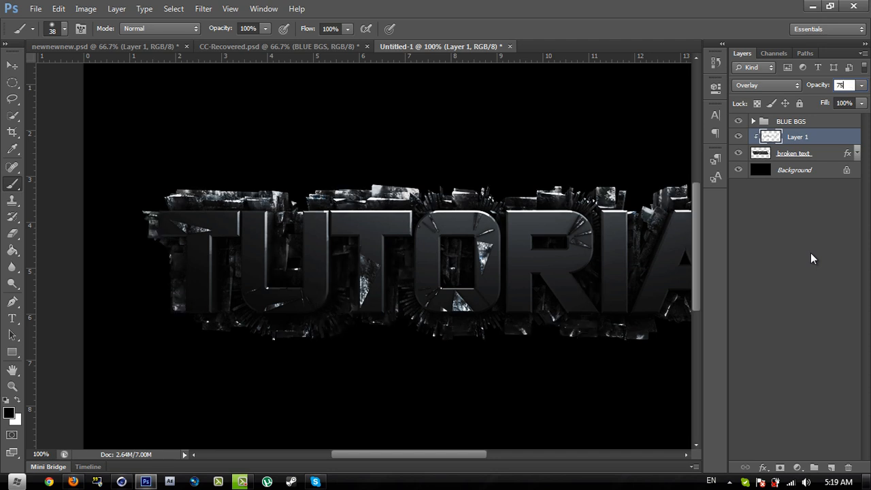
pyautogui.press('BackSpace')
pyautogui.write('50')
pyautogui.press('Return')
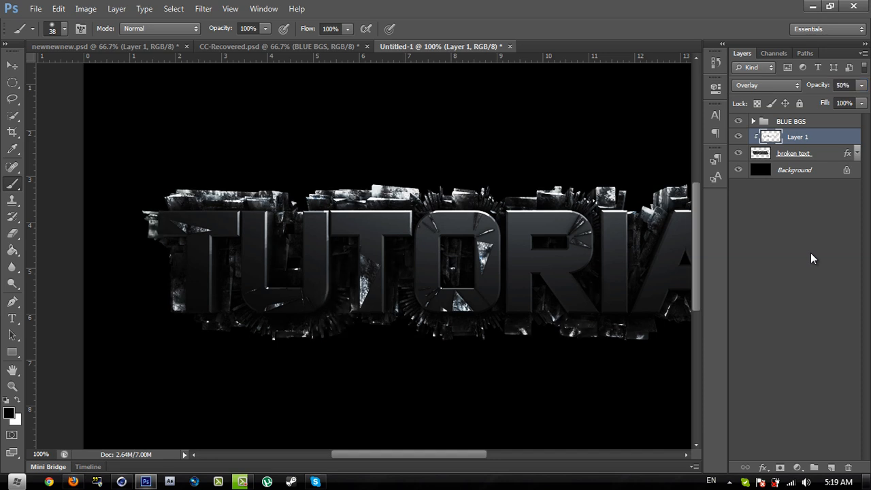
# Compare the whole TUTORIAL artwork in Untitled-1 with the finished version in newnewnew.psd
pyautogui.press('z')
pyautogui.rightClick(524, 190)
pyautogui.click(565, 259)
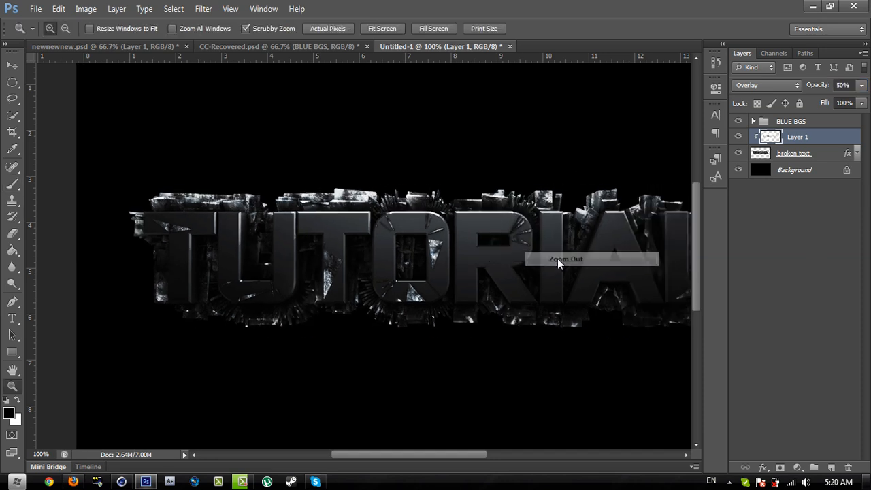
pyautogui.click(12, 64)
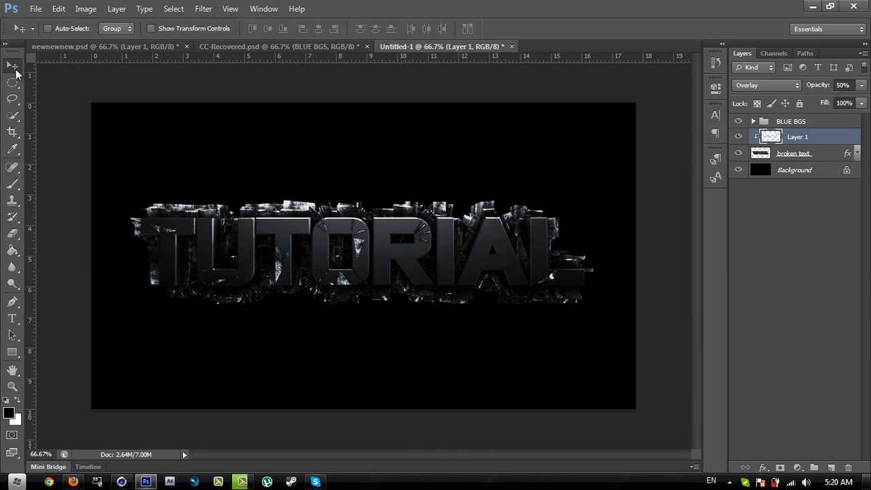
pyautogui.click(141, 46)
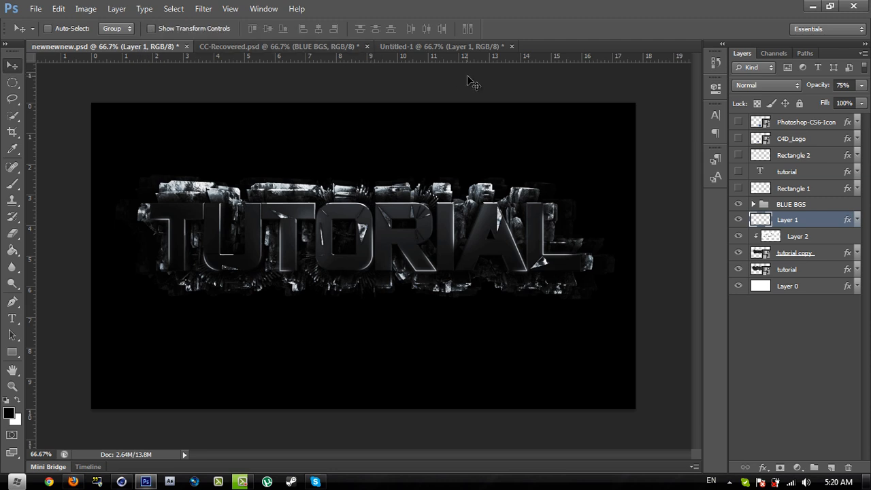
pyautogui.click(420, 46)
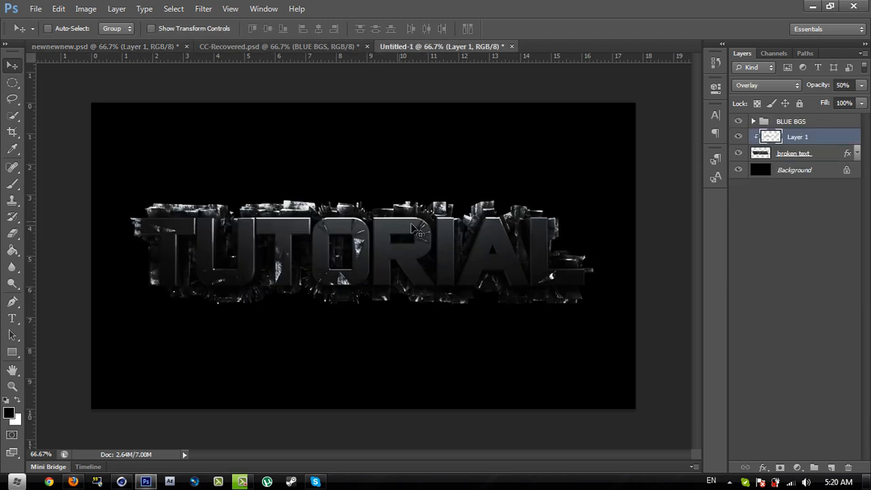
pyautogui.click(107, 47)
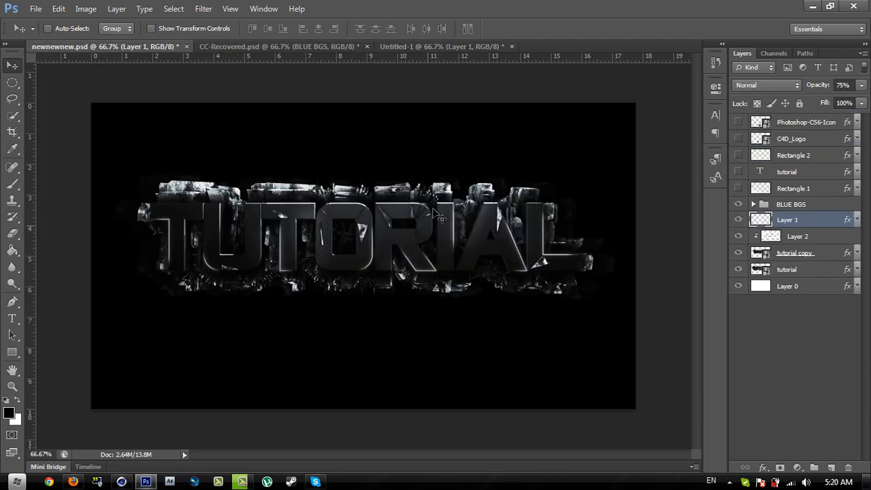
pyautogui.click(437, 47)
# Add a new layer above Layer 1 in Untitled-1 and set the soft Brush's size to 3 px
pyautogui.click(814, 313)
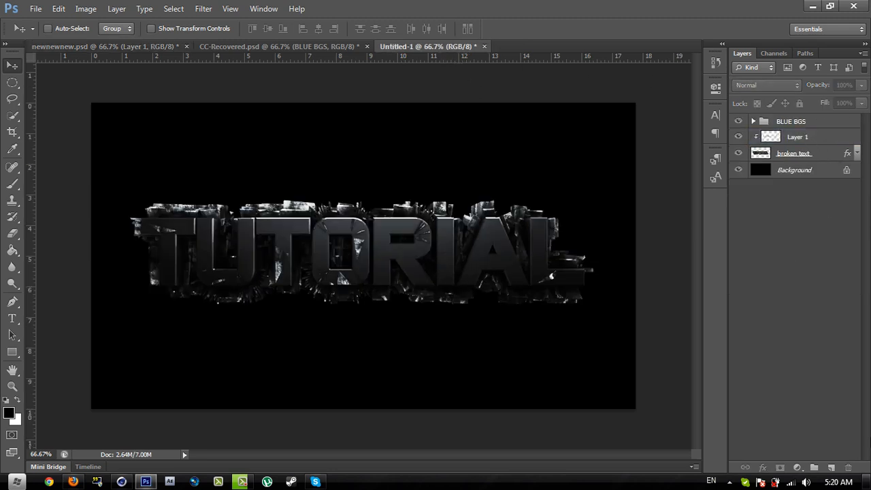
pyautogui.click(794, 138)
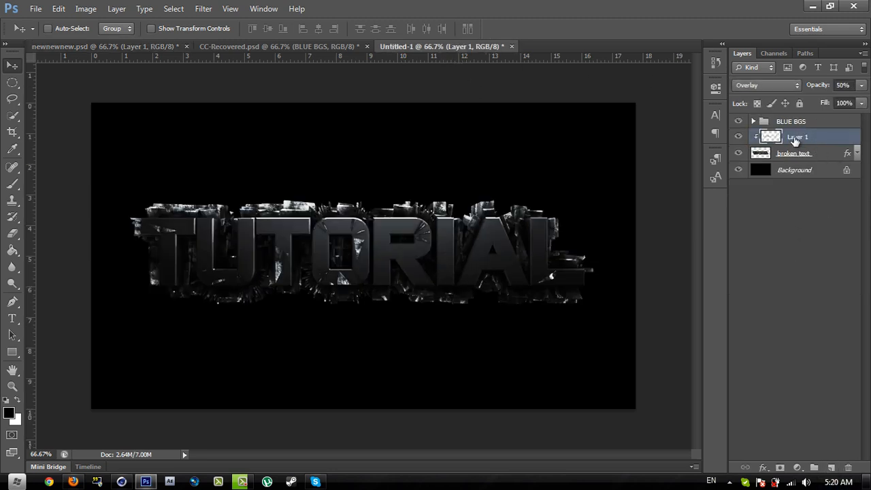
pyautogui.click(830, 468)
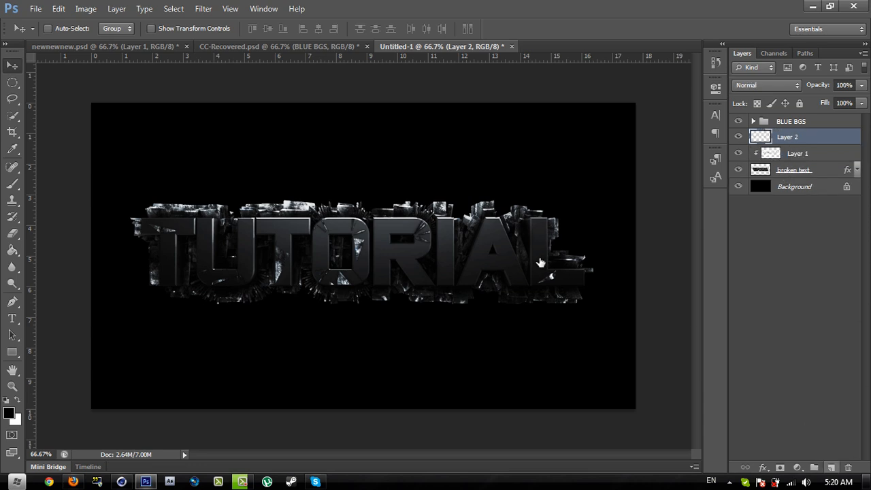
pyautogui.press('b')
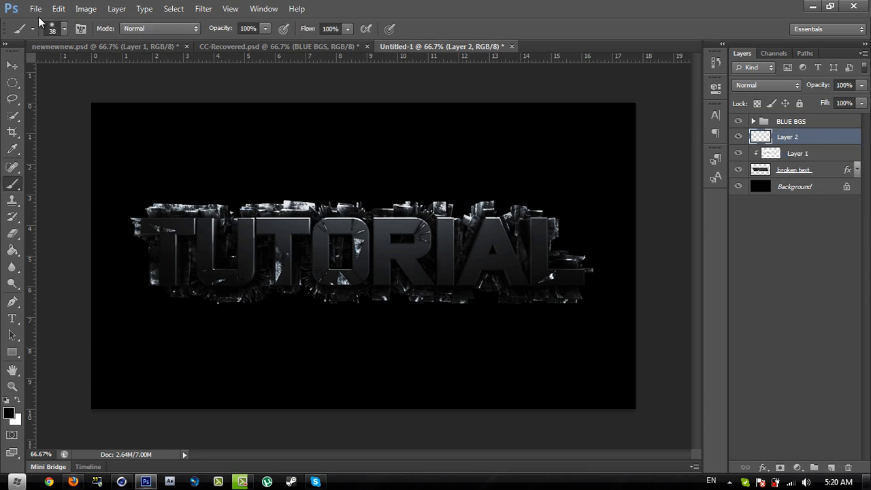
pyautogui.click(63, 31)
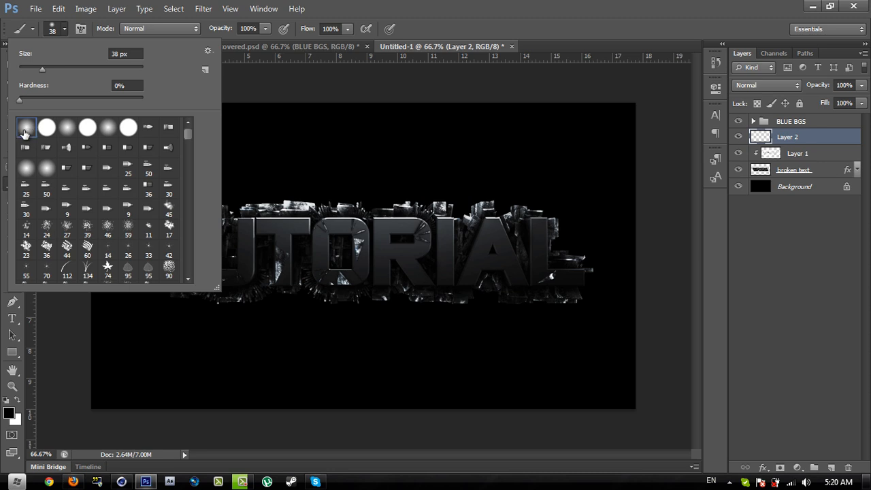
pyautogui.moveTo(134, 53); pyautogui.dragTo(102, 53)
pyautogui.write('3')
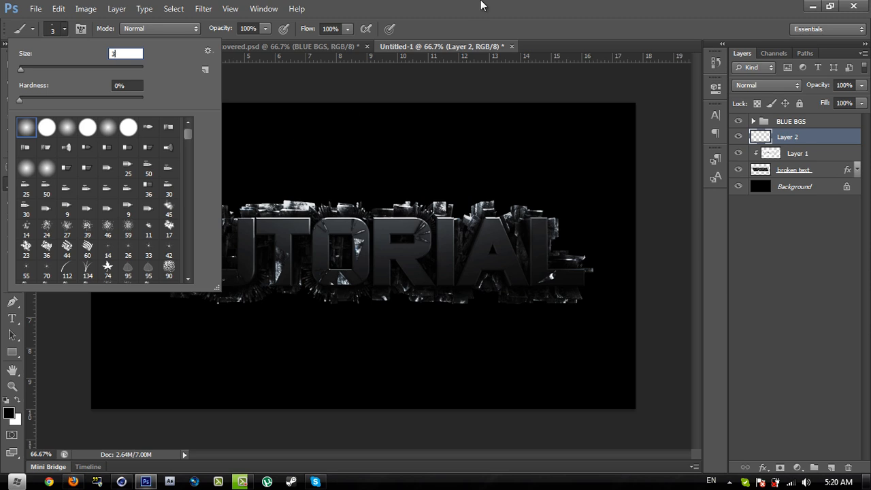
pyautogui.press('Return')
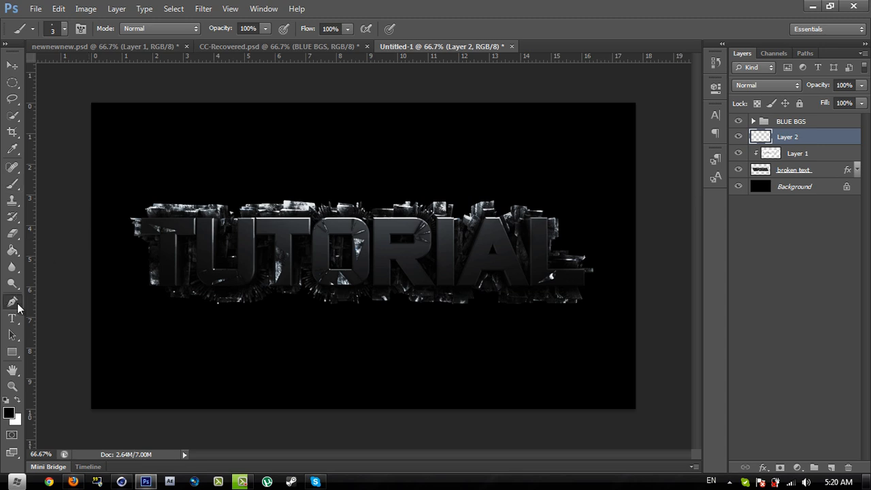
# Draw an open Pen path along the underside of the first T's left arm and down the left edge of its stem
pyautogui.press('p')
pyautogui.press('z')
pyautogui.click(213, 247)
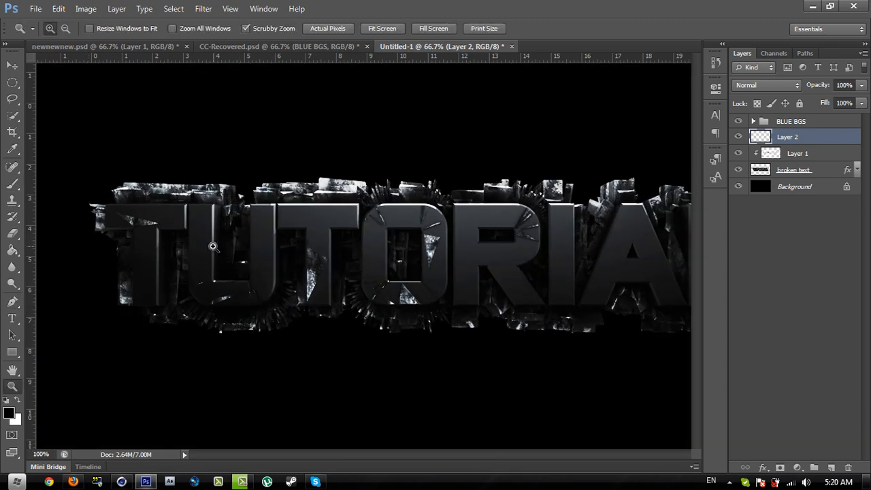
pyautogui.press('p')
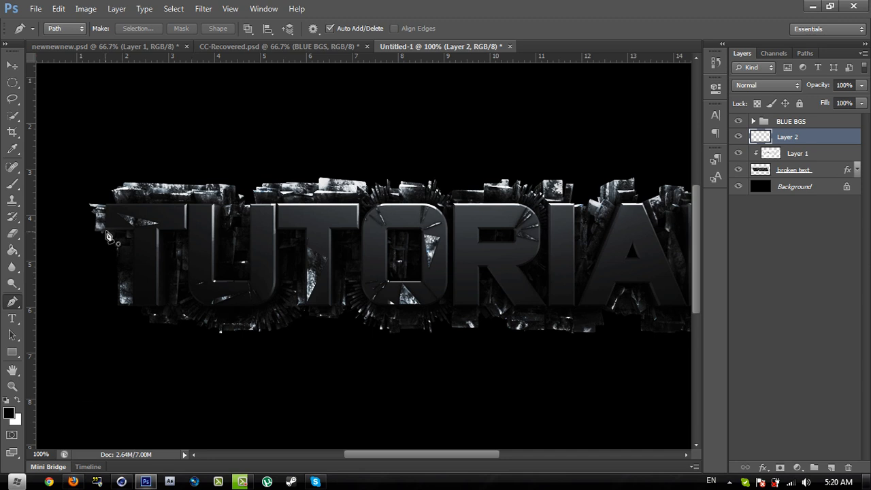
pyautogui.click(105, 232)
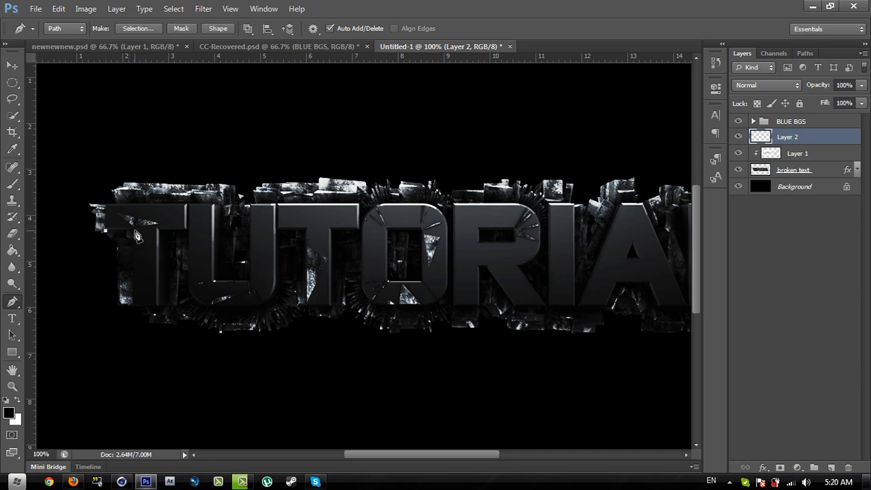
pyautogui.click(135, 231)
pyautogui.click(135, 306)
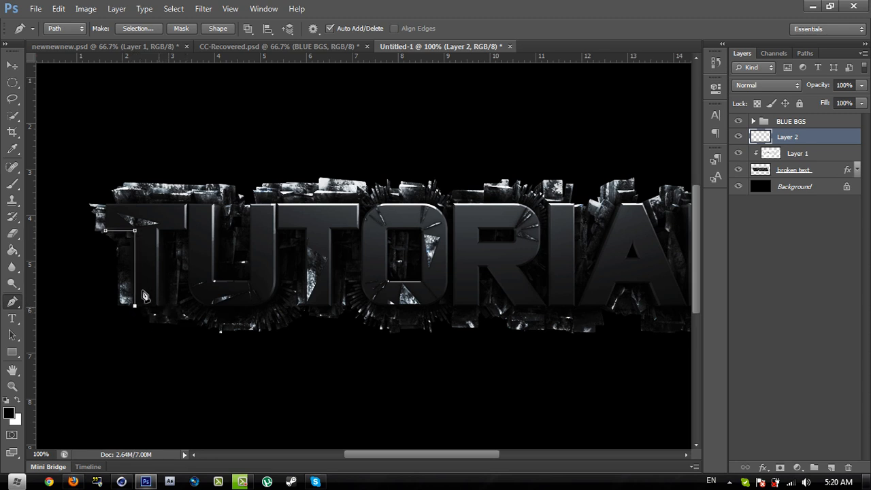
# Stroke the first T's path on Layer 2 with the black Brush, leaving Simulate Pressure off
pyautogui.rightClick(123, 255)
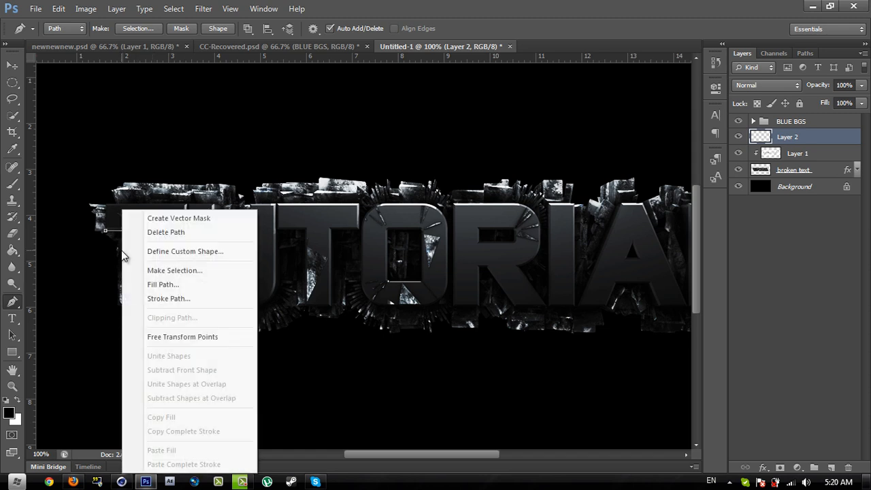
pyautogui.click(408, 6)
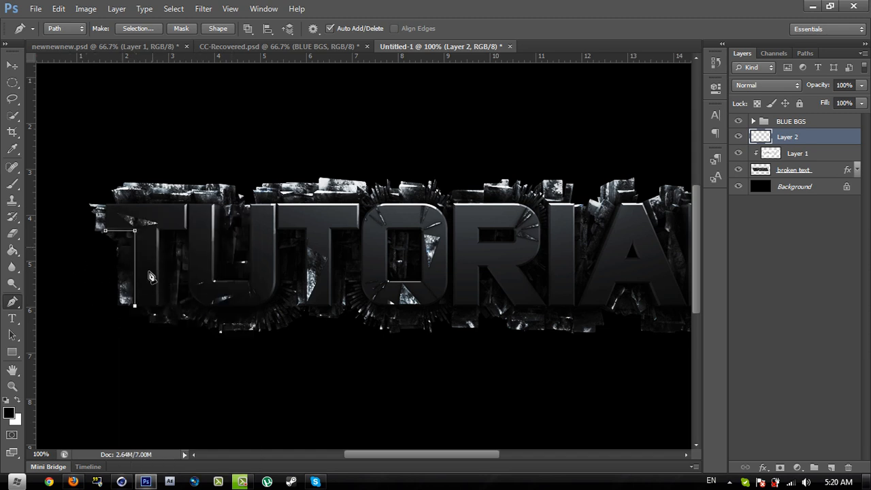
pyautogui.rightClick(116, 275)
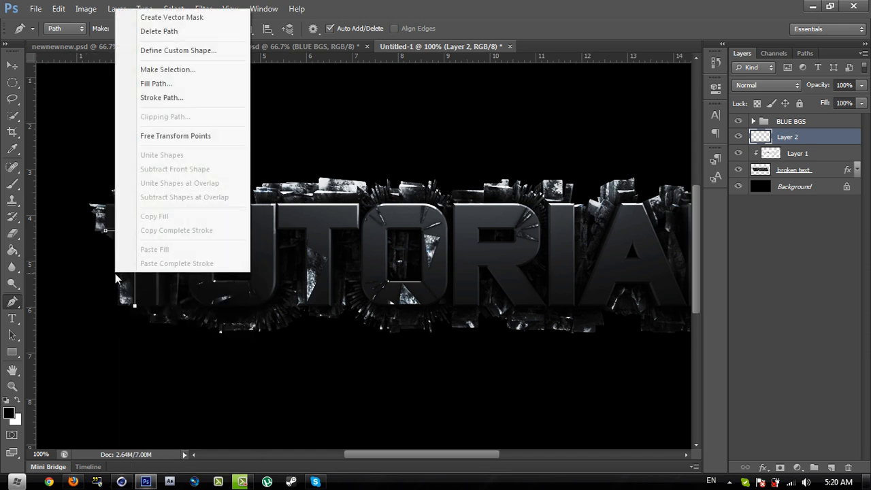
pyautogui.click(165, 97)
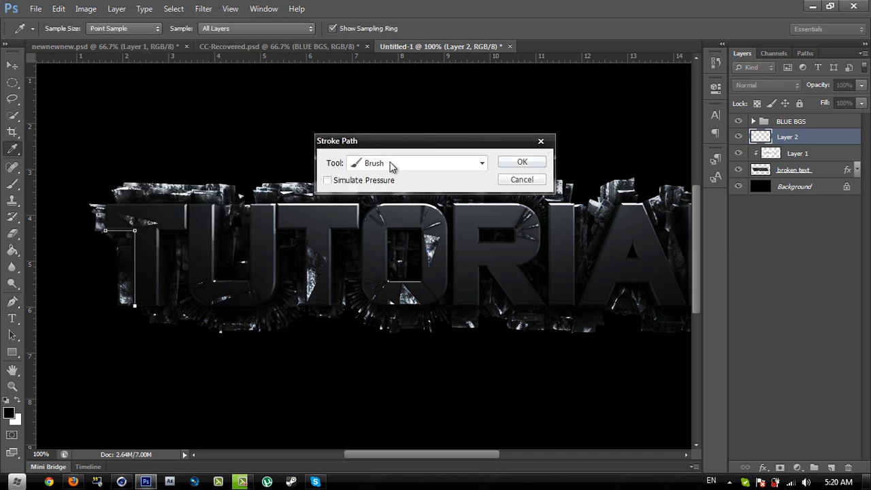
pyautogui.click(391, 165)
pyautogui.click(399, 188)
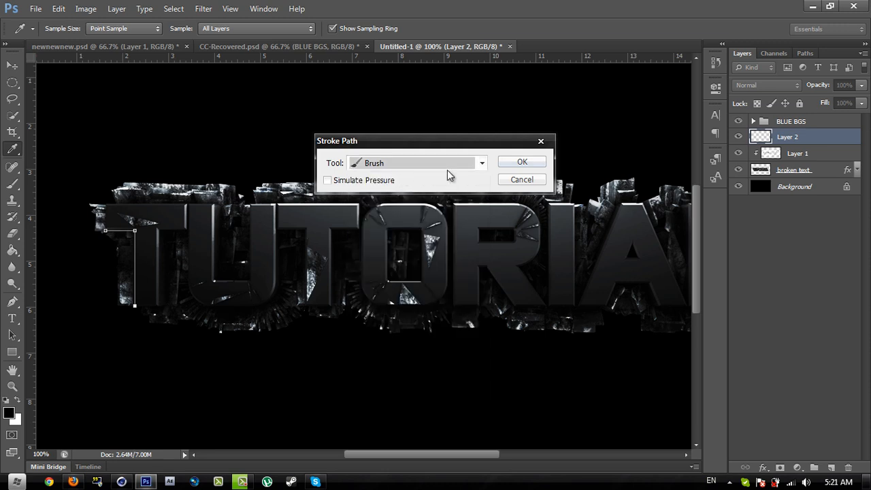
pyautogui.click(521, 163)
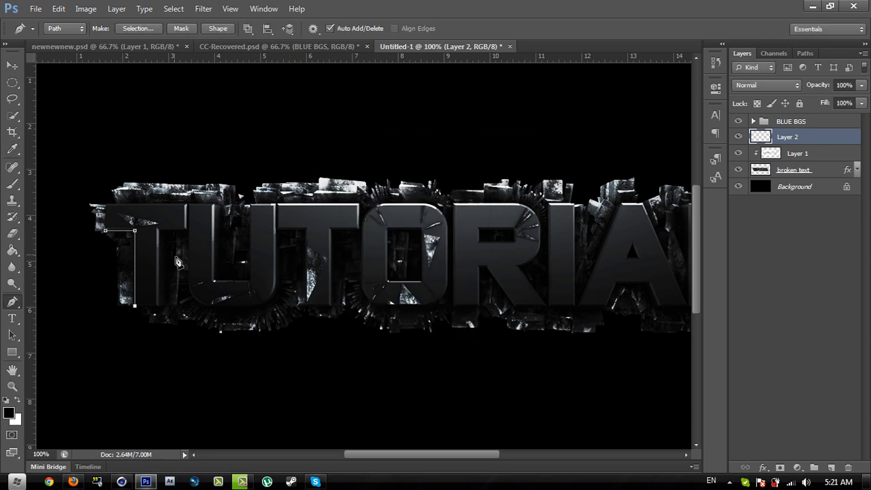
# Undo the black brush stroke and the Pen path on the first T
pyautogui.rightClick(151, 259)
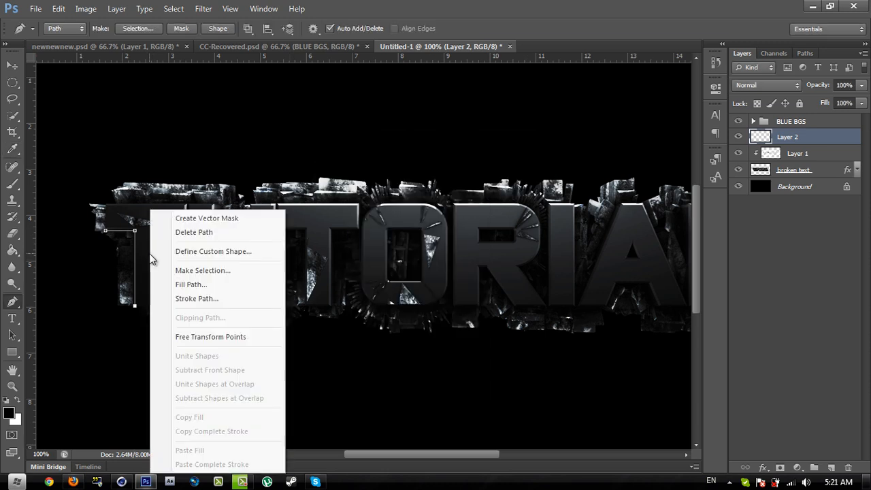
pyautogui.click(669, 2)
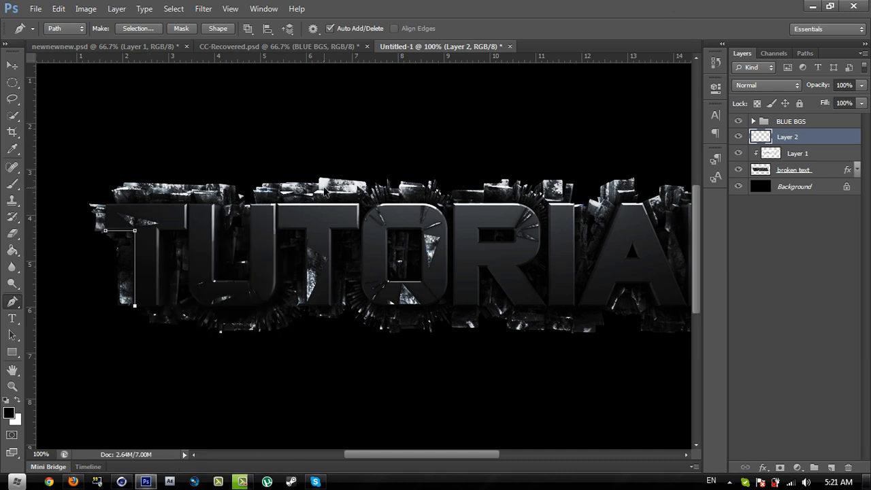
pyautogui.hotkey('ctrl', 'z')
pyautogui.hotkey('ctrl', 'alt', 'z')
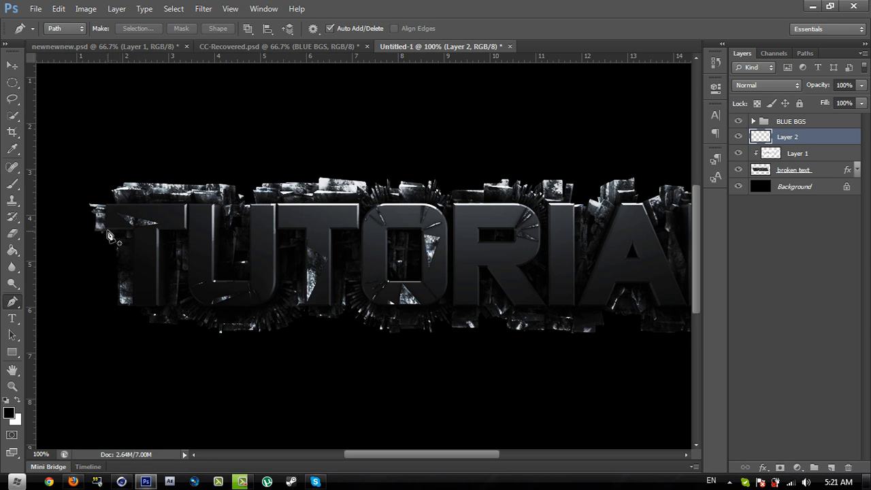
# Draw an open Pen path under the first T's left arm and down its stem's left edge, and make white the foreground colour
pyautogui.click(108, 230)
pyautogui.click(134, 230)
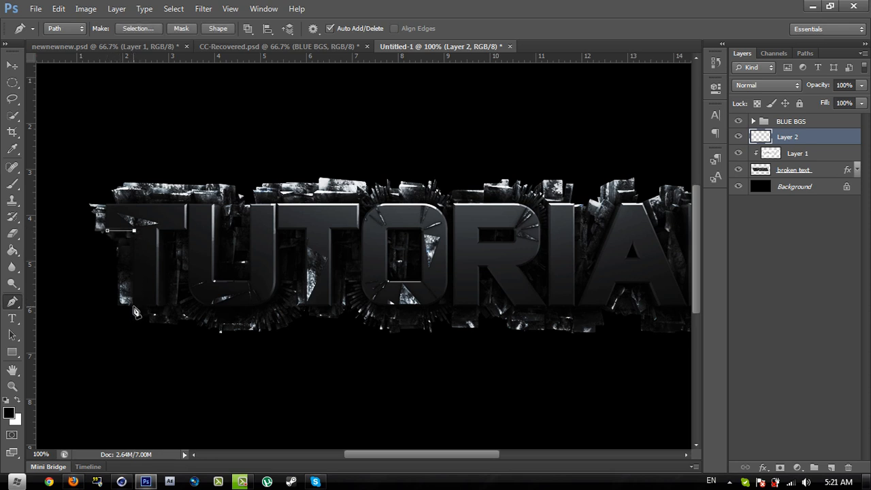
pyautogui.click(17, 399)
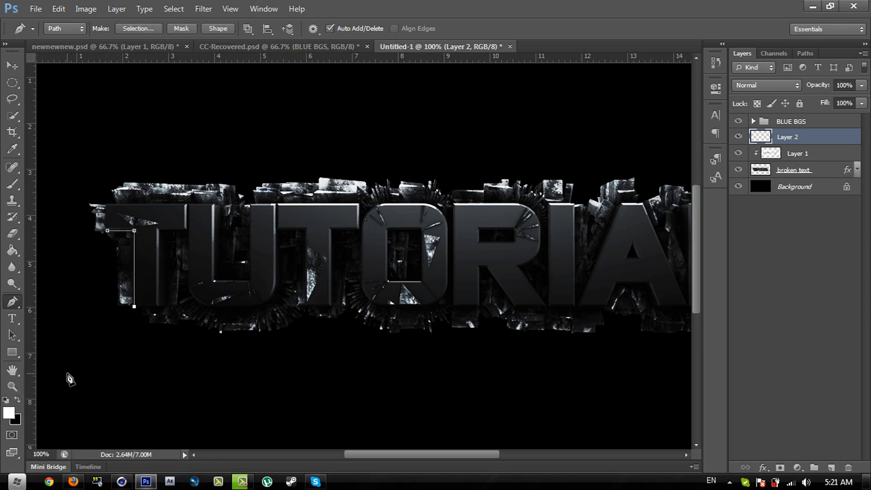
# Stroke the first T's path on Layer 2 with the white Brush, leaving Simulate Pressure off, and delete the path
pyautogui.rightClick(150, 262)
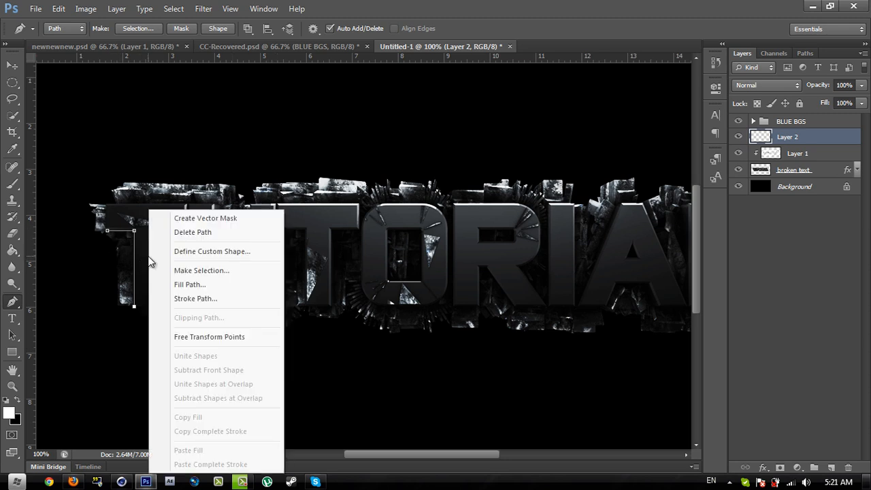
pyautogui.click(196, 298)
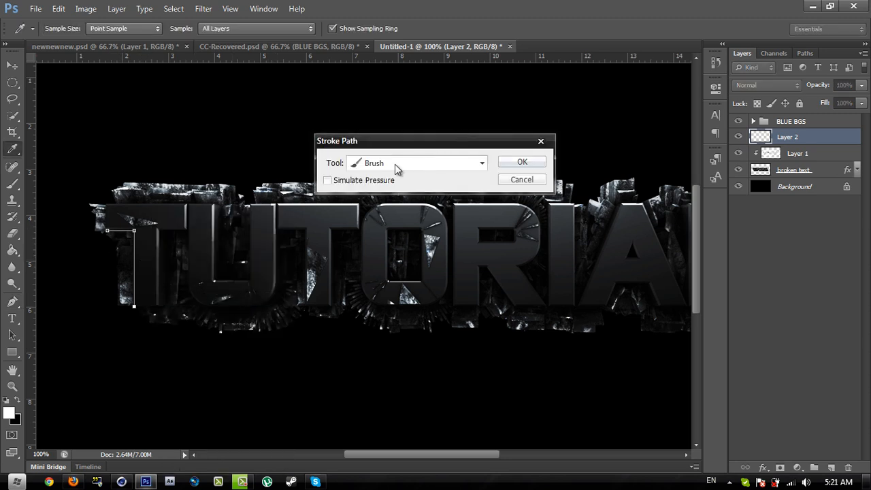
pyautogui.click(522, 163)
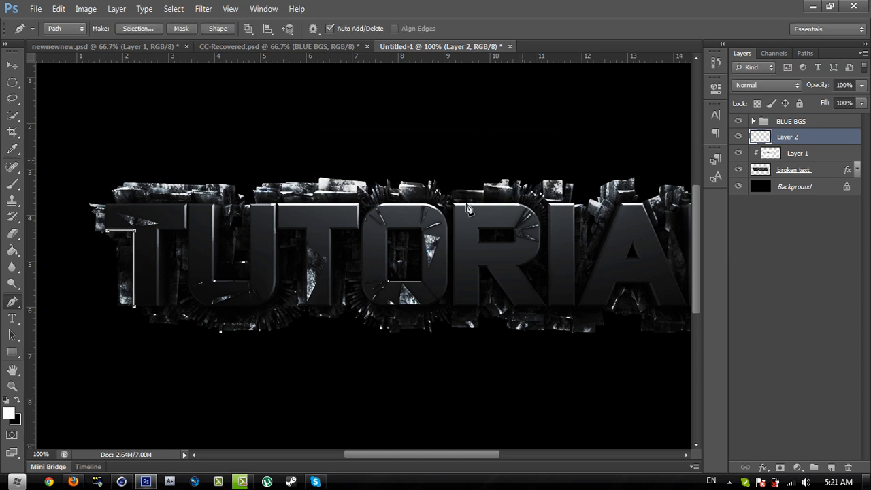
pyautogui.rightClick(142, 246)
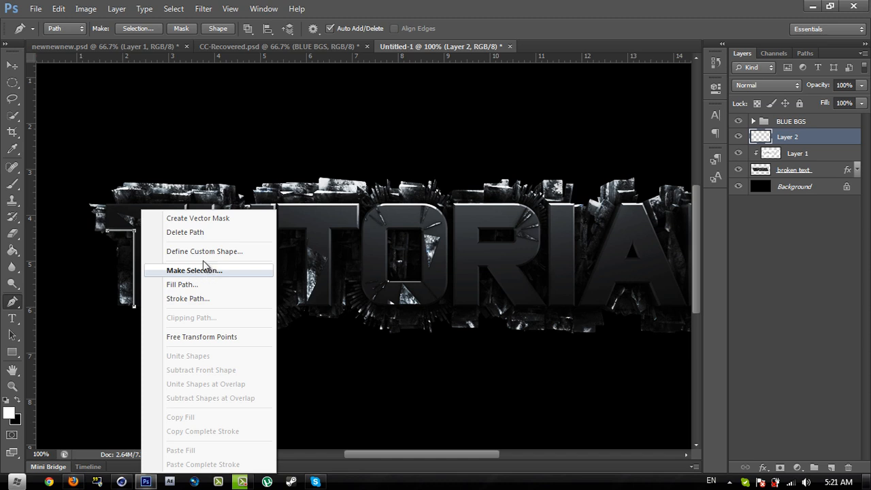
pyautogui.click(194, 232)
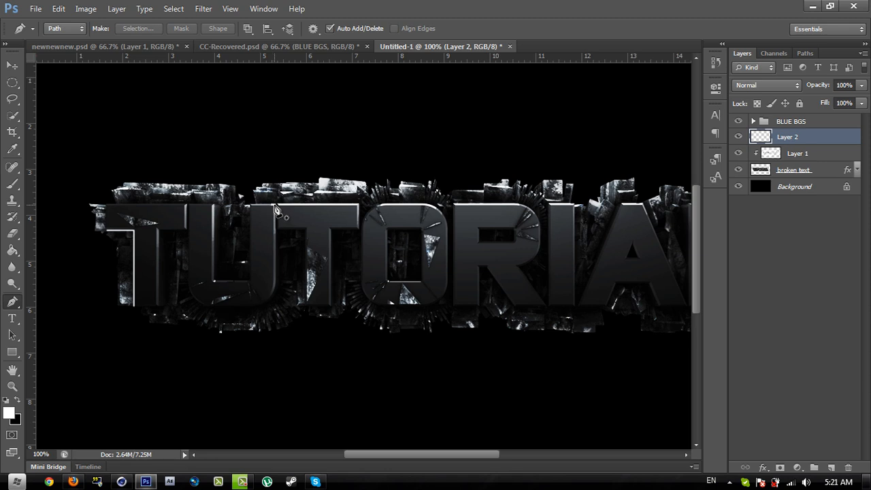
# Draw a curved Pen path around the U's lower-left corner, stroke it with the white Brush, and delete the path
pyautogui.click(189, 277)
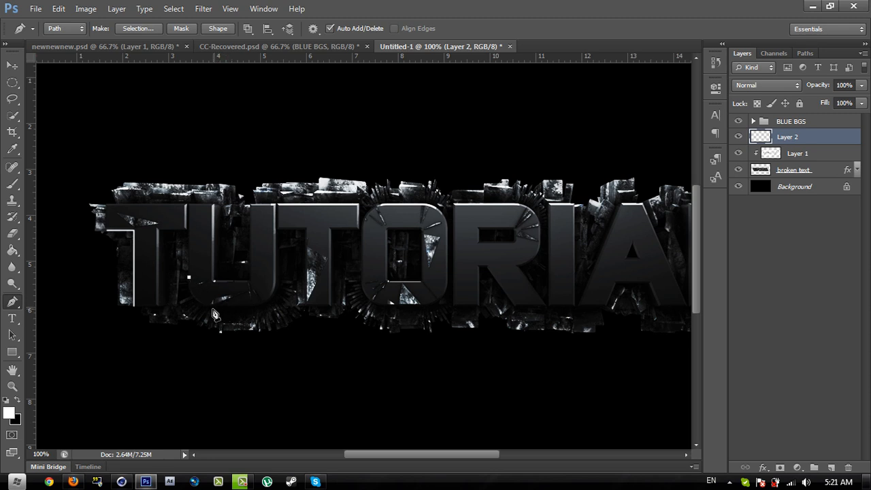
pyautogui.moveTo(215, 303); pyautogui.dragTo(243, 304)
pyautogui.rightClick(211, 288)
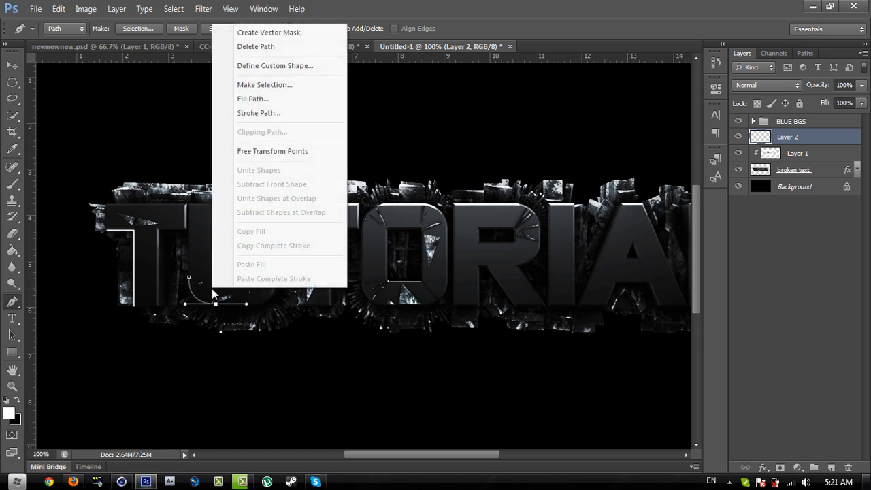
pyautogui.click(283, 114)
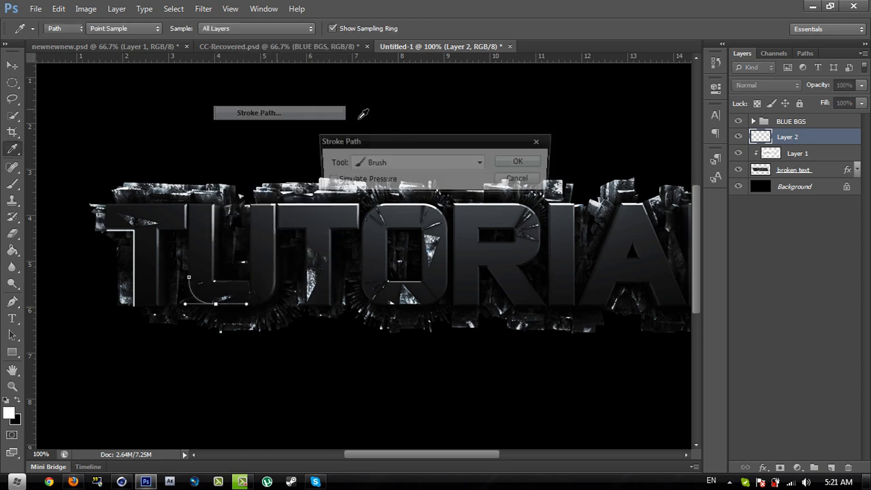
pyautogui.click(521, 162)
pyautogui.rightClick(265, 258)
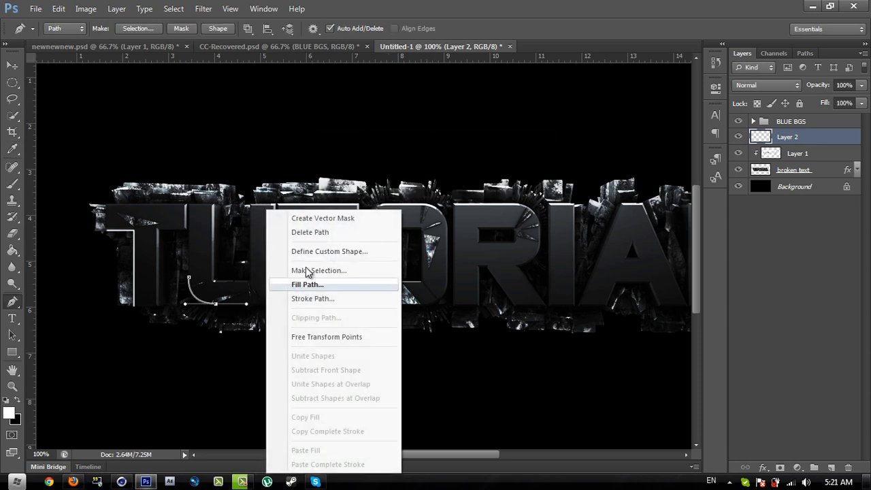
pyautogui.click(319, 232)
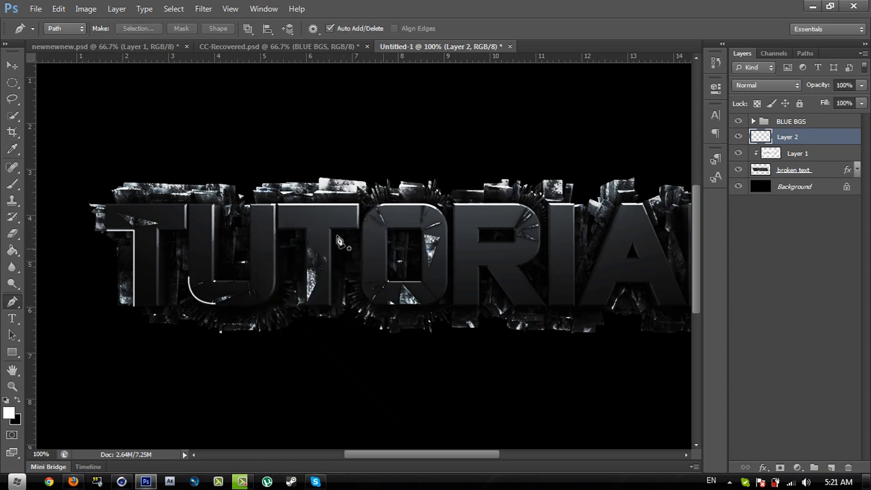
# Stroke a Pen path down the right edge and along the bottom of the second T's stem in white, and delete the path
pyautogui.click(329, 229)
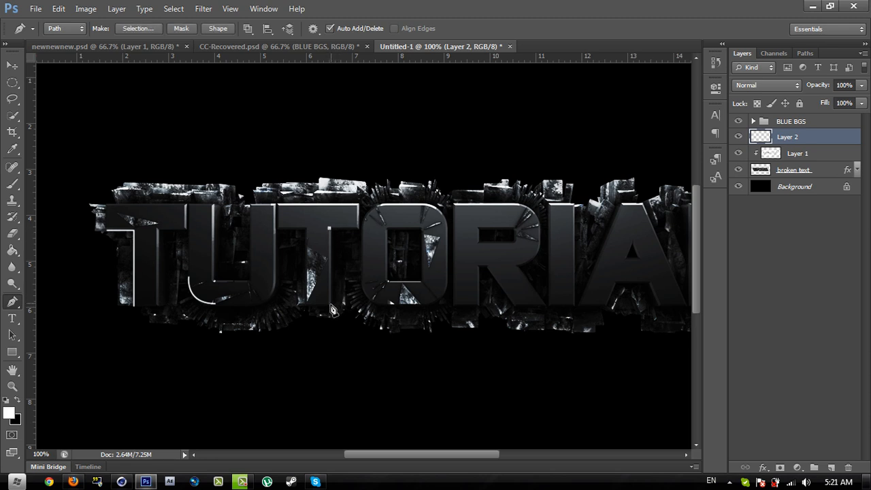
pyautogui.click(329, 305)
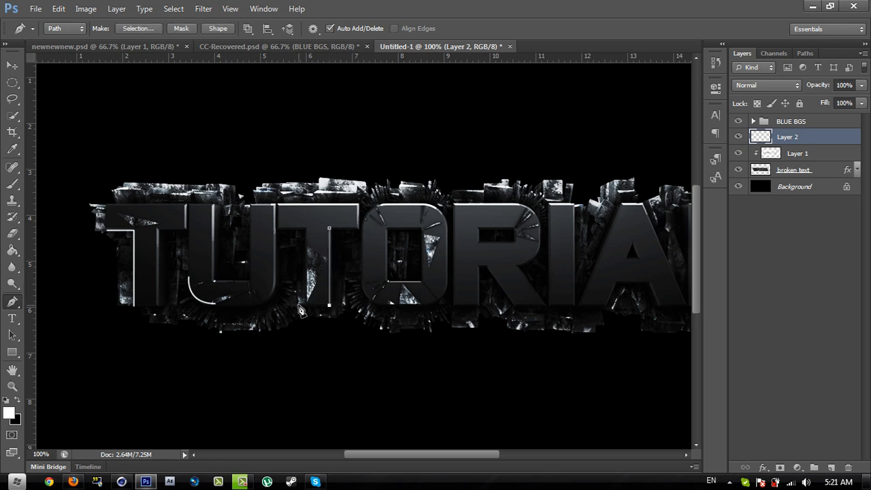
pyautogui.rightClick(325, 260)
pyautogui.click(371, 299)
pyautogui.click(525, 162)
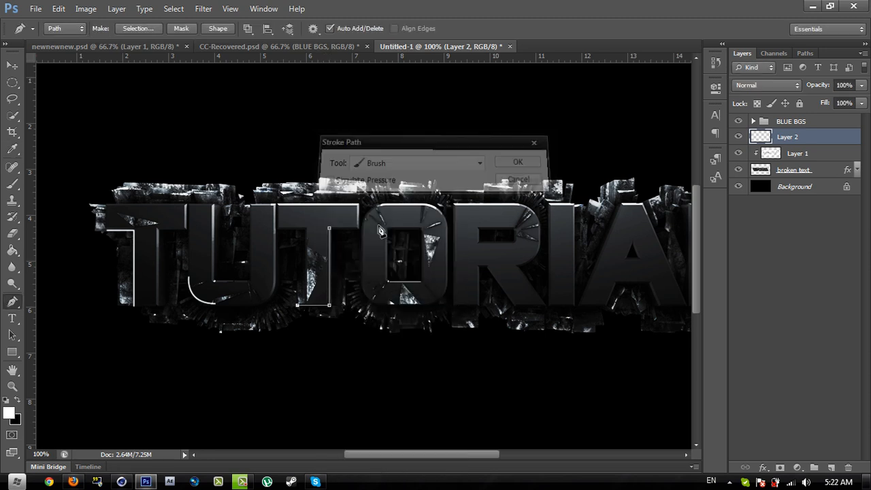
pyautogui.rightClick(360, 238)
pyautogui.click(404, 232)
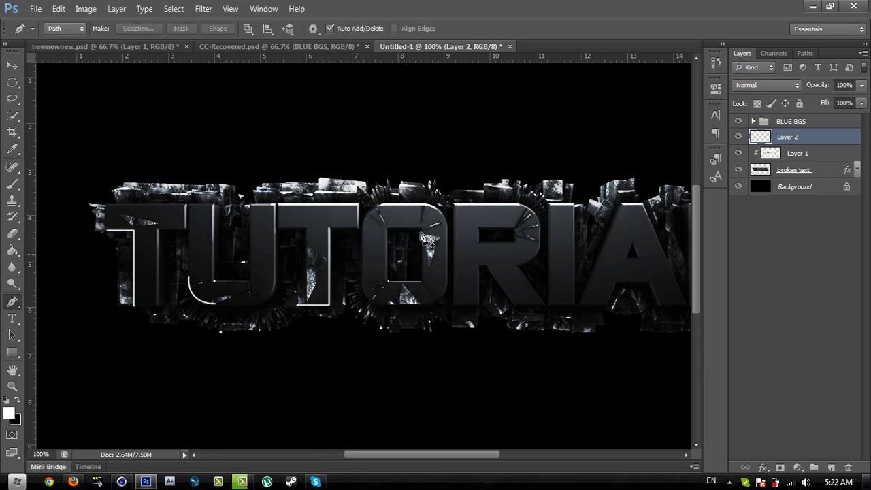
# Draw an open Pen path down the R's left edge, along the stem's bottom, and up the stem's inner right edge
pyautogui.click(453, 234)
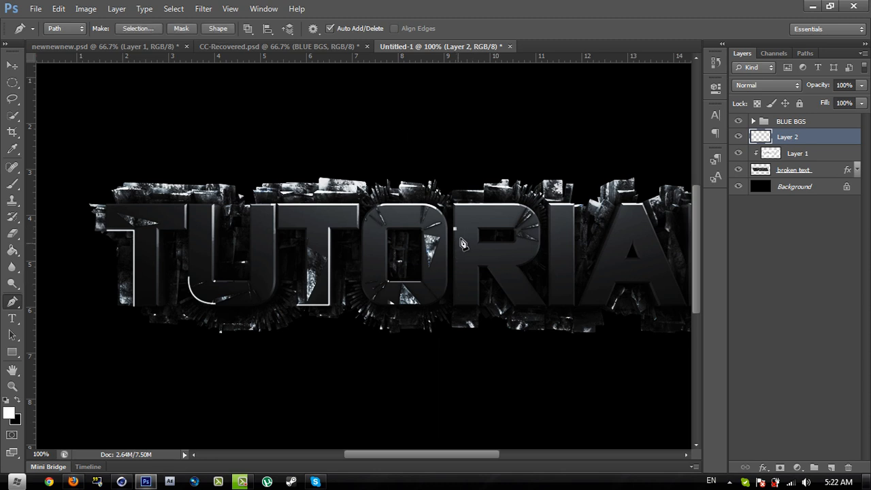
pyautogui.hotkey('ctrl', 'z')
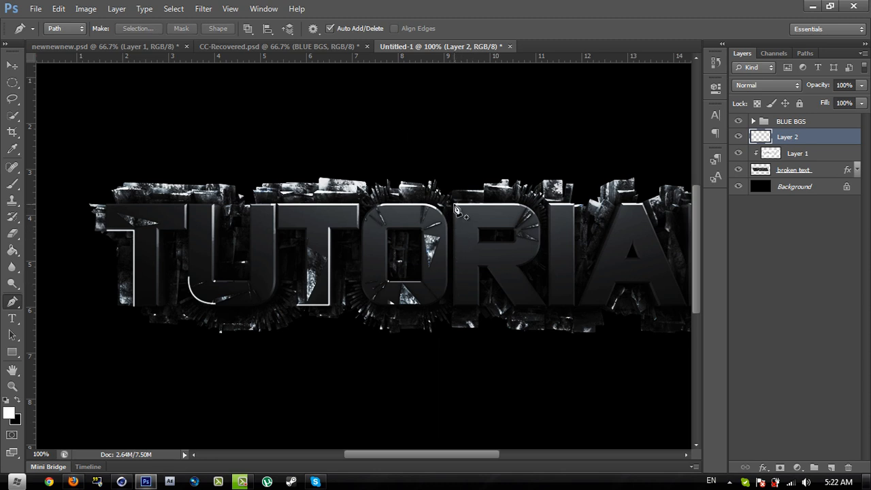
pyautogui.click(454, 204)
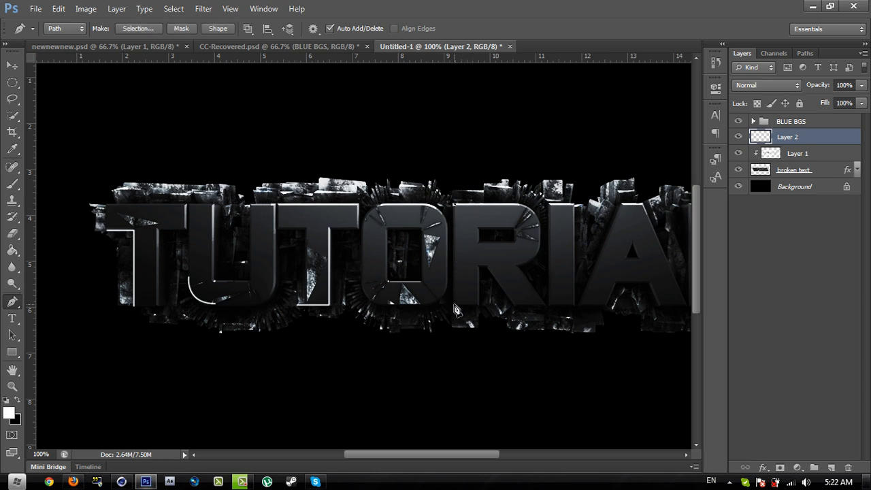
pyautogui.click(453, 304)
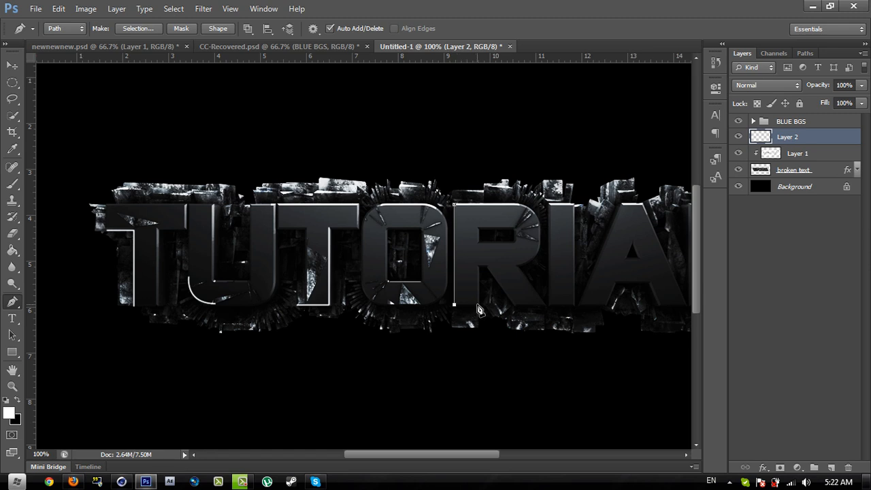
pyautogui.click(477, 269)
# Stroke the R's path on Layer 2 with the white Brush and delete the path
pyautogui.rightClick(448, 270)
pyautogui.click(507, 90)
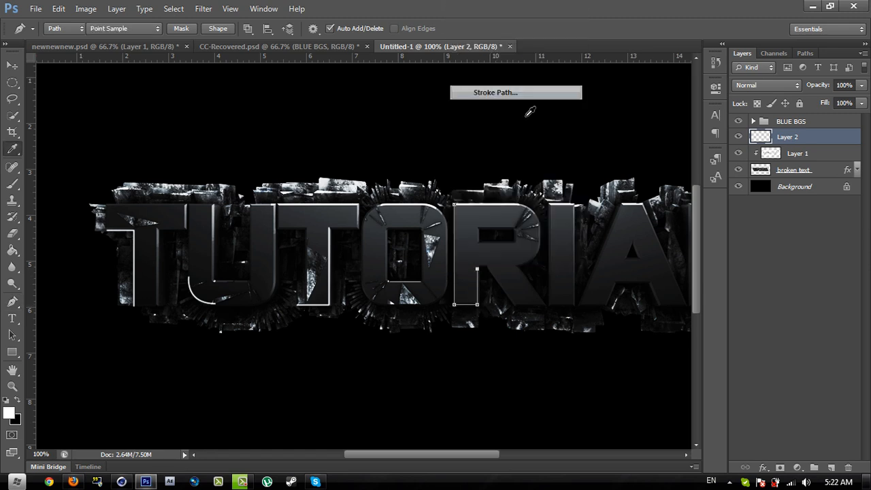
pyautogui.click(522, 161)
pyautogui.rightClick(405, 249)
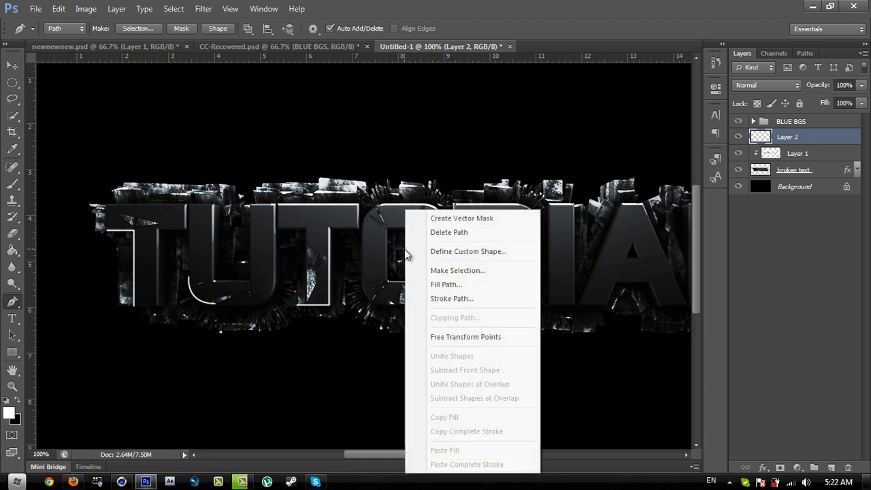
pyautogui.click(449, 232)
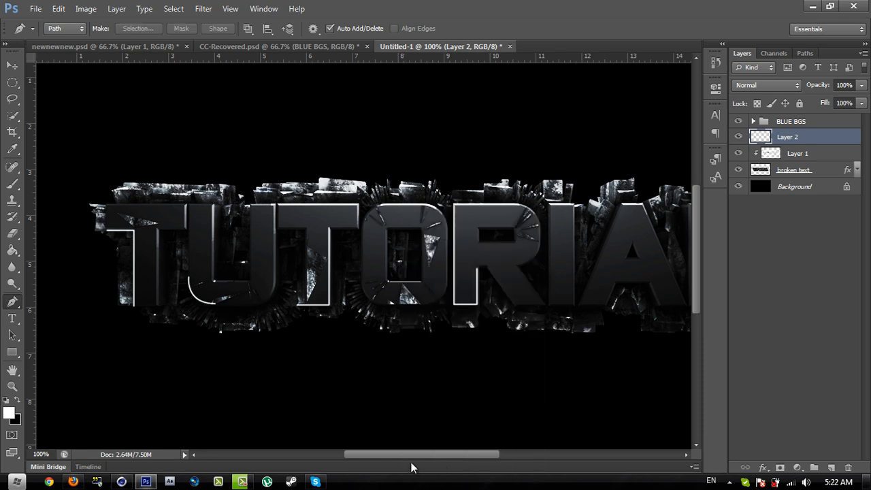
# Draw a straight Pen path down the I's right edge, stroke it with the white Brush, and delete the path
pyautogui.moveTo(412, 455); pyautogui.dragTo(455, 454)
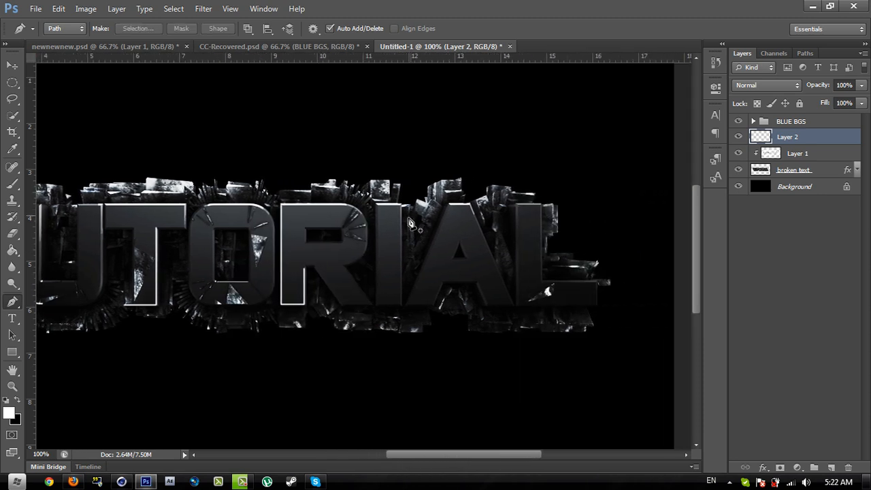
pyautogui.click(406, 300)
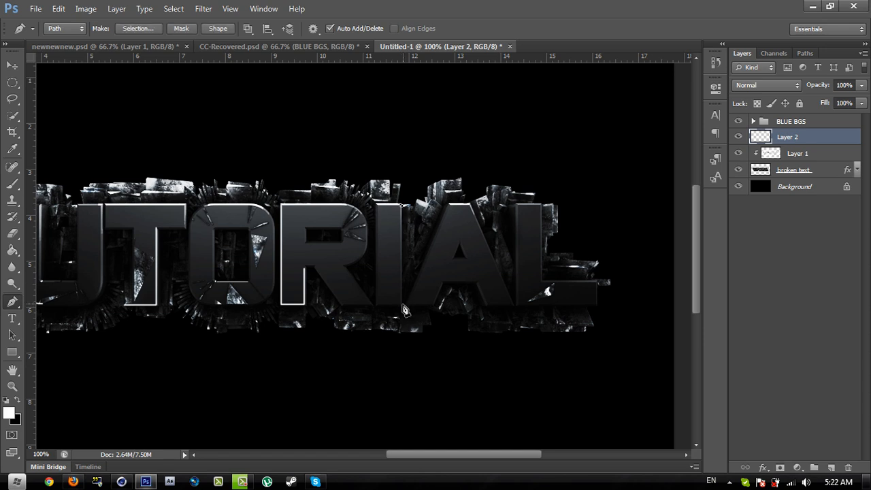
pyautogui.click(401, 305)
pyautogui.rightClick(413, 208)
pyautogui.click(445, 298)
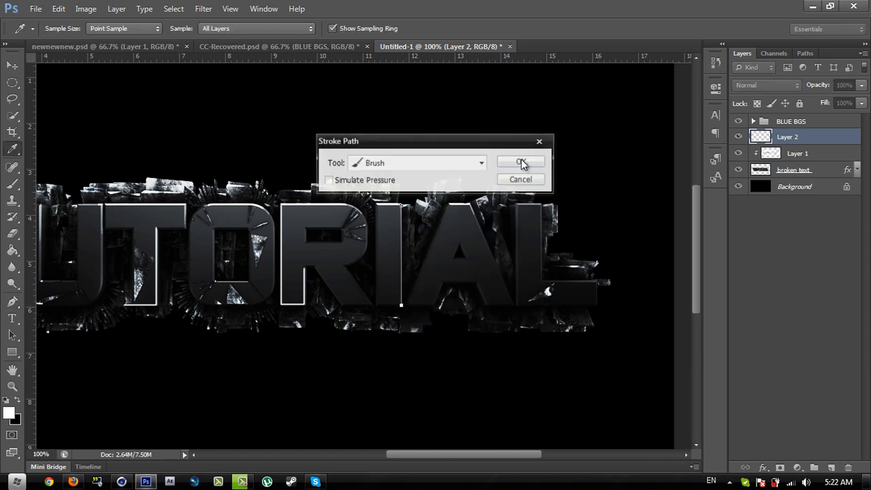
pyautogui.click(522, 164)
pyautogui.rightClick(441, 204)
pyautogui.click(487, 231)
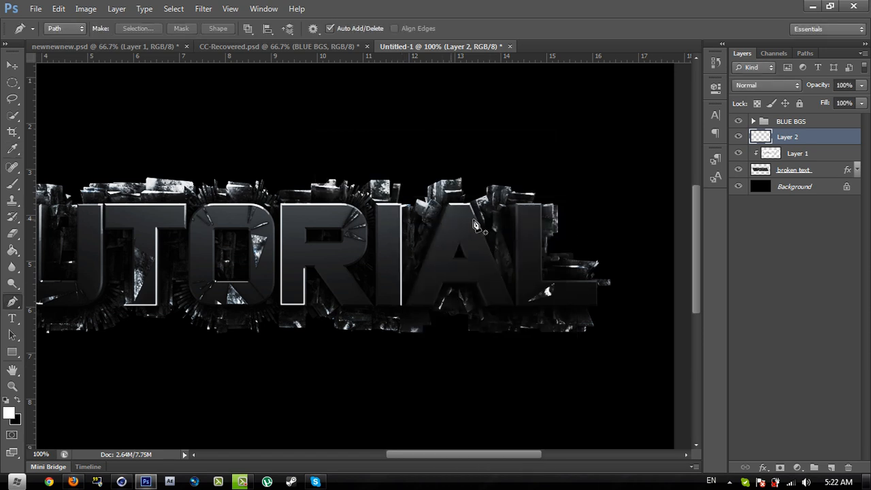
# Draw an open Pen path down the A's right outer edge and along the bottom of its right leg
pyautogui.click(475, 220)
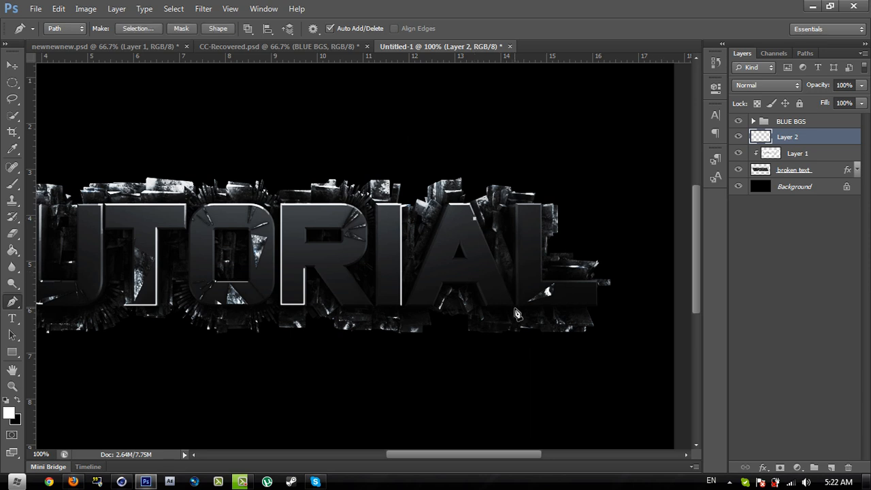
pyautogui.hotkey('ctrl', 'z')
pyautogui.click(512, 307)
pyautogui.click(486, 306)
# Stroke the A's path on Layer 2 with the white Brush and delete the path
pyautogui.rightClick(501, 307)
pyautogui.click(533, 116)
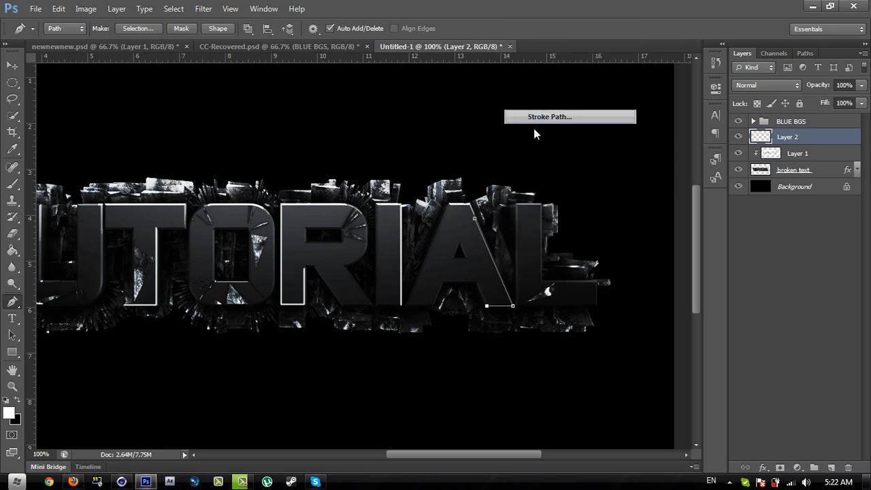
pyautogui.click(521, 162)
pyautogui.rightClick(429, 239)
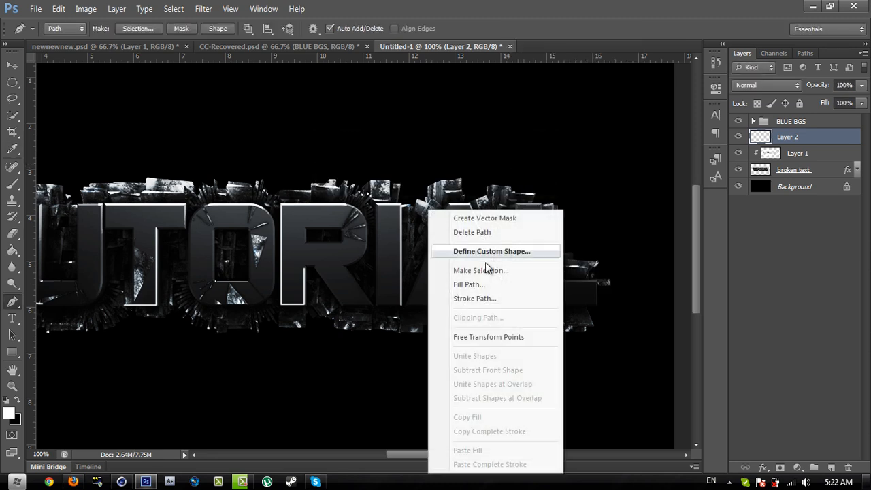
pyautogui.click(472, 232)
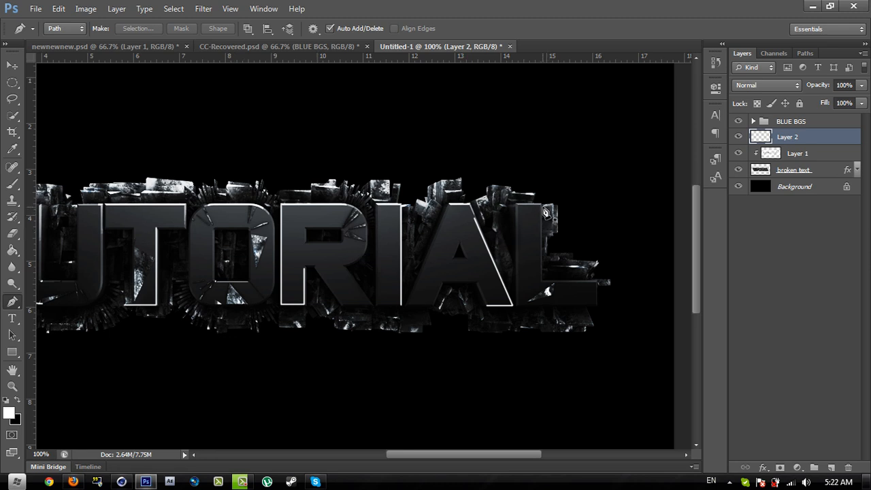
# Draw an open Pen path down the right edge of the L's stem and along the top of its foot
pyautogui.click(542, 206)
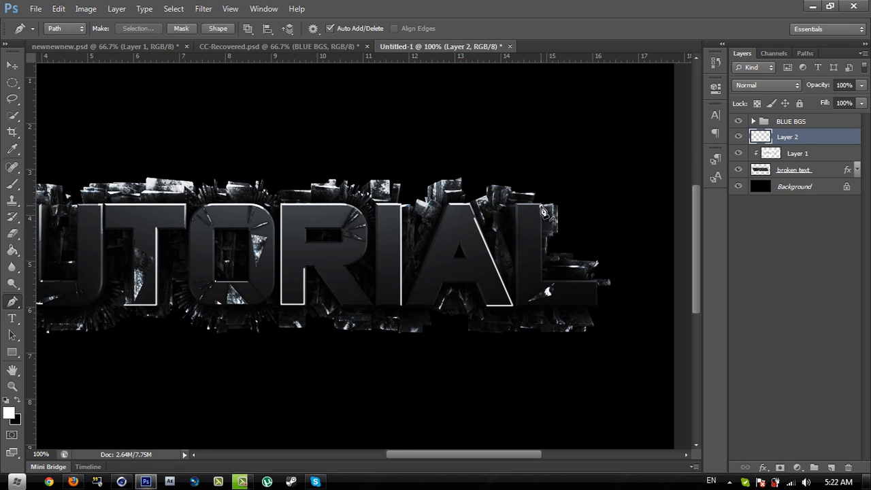
pyautogui.click(541, 282)
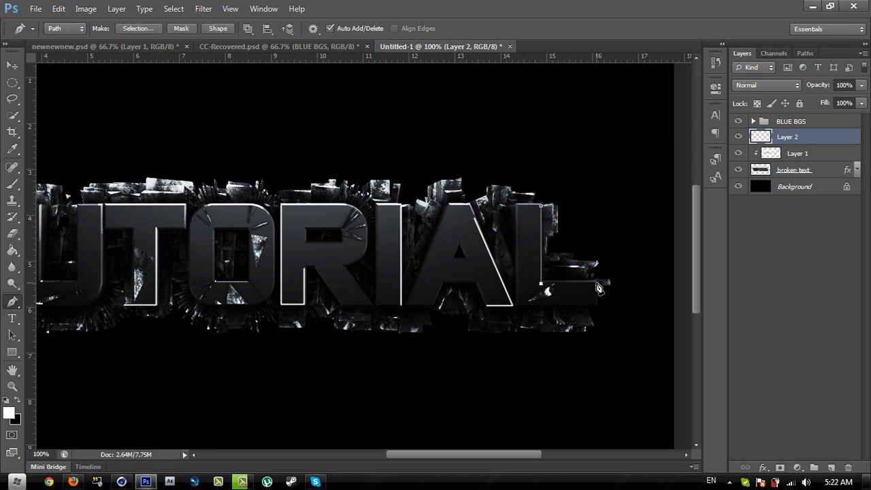
pyautogui.click(594, 283)
pyautogui.hotkey('ctrl', 'z')
pyautogui.hotkey('ctrl', 'z')
pyautogui.click(542, 282)
# Stroke the L's path on Layer 2 with the white Brush and delete the path
pyautogui.rightClick(543, 283)
pyautogui.click(585, 297)
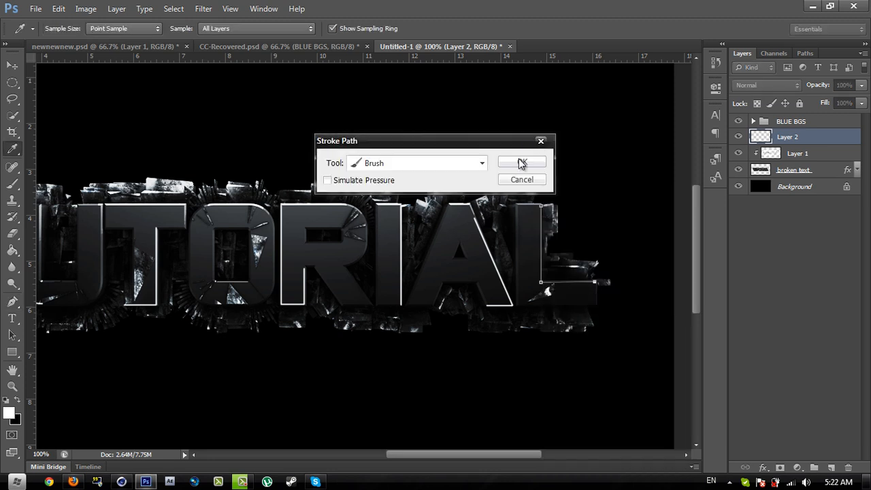
pyautogui.click(522, 163)
pyautogui.rightClick(573, 282)
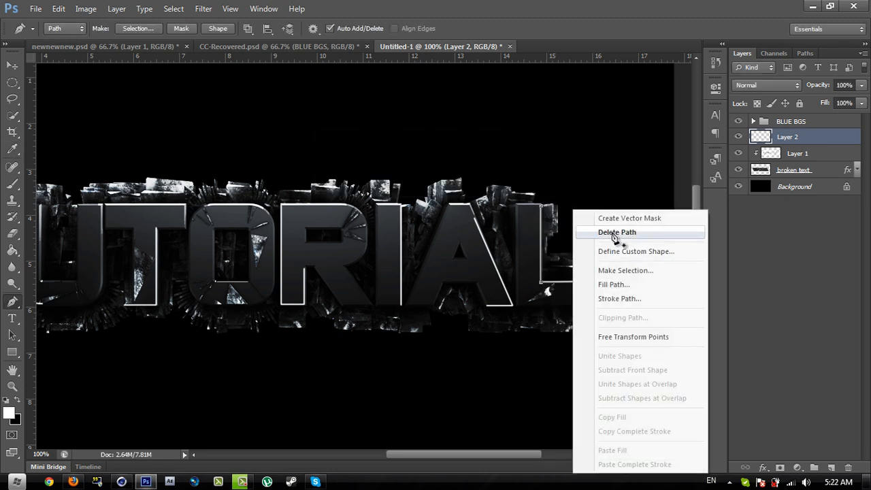
pyautogui.click(614, 234)
# Add an Outer Glow to Layer 2 with Normal blend mode and white (ffffff) as the glow color
pyautogui.press('z')
pyautogui.rightClick(305, 235)
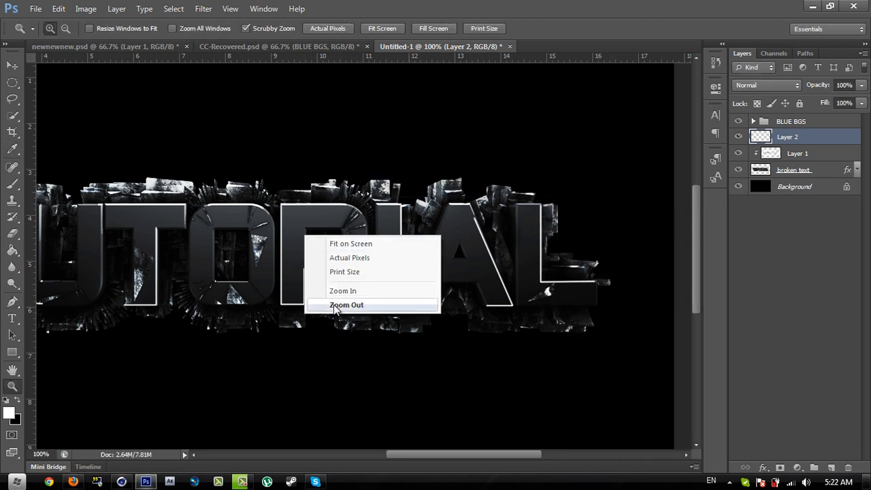
pyautogui.click(346, 305)
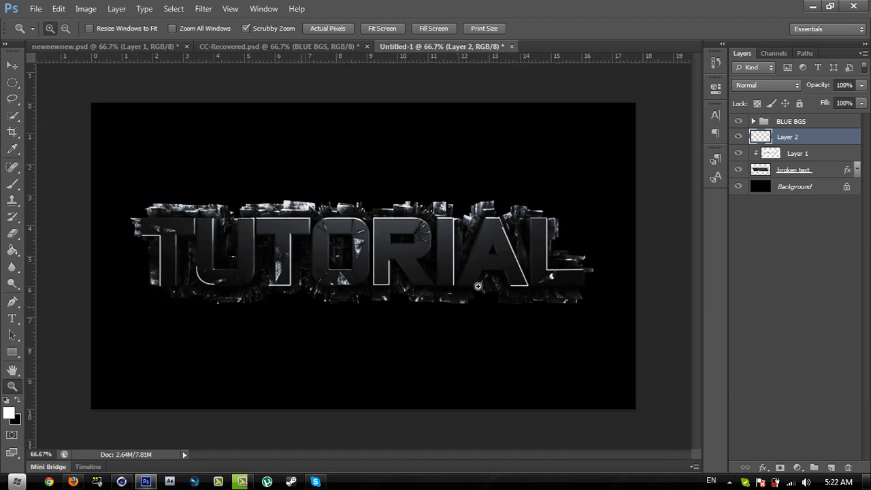
pyautogui.doubleClick(818, 139)
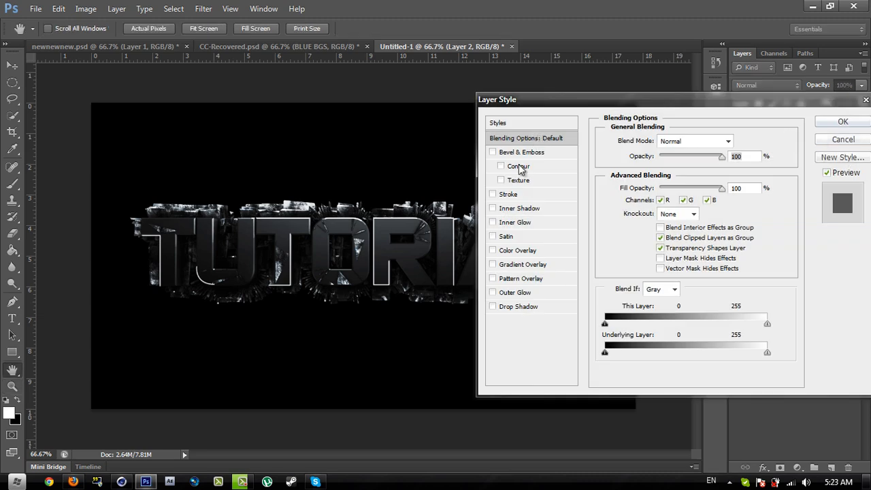
pyautogui.click(524, 294)
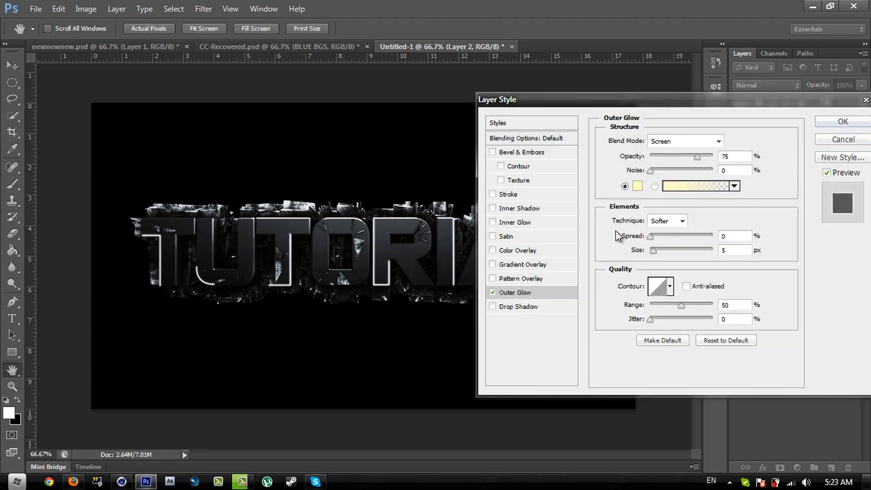
pyautogui.click(665, 141)
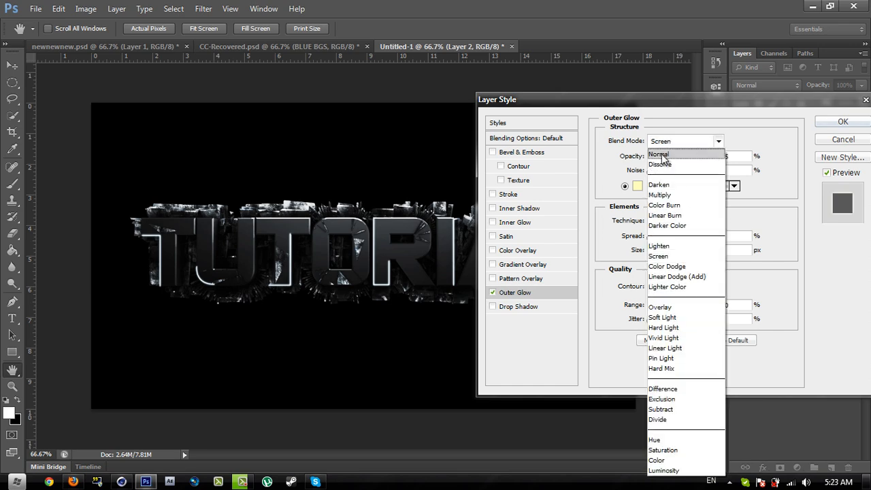
pyautogui.click(660, 155)
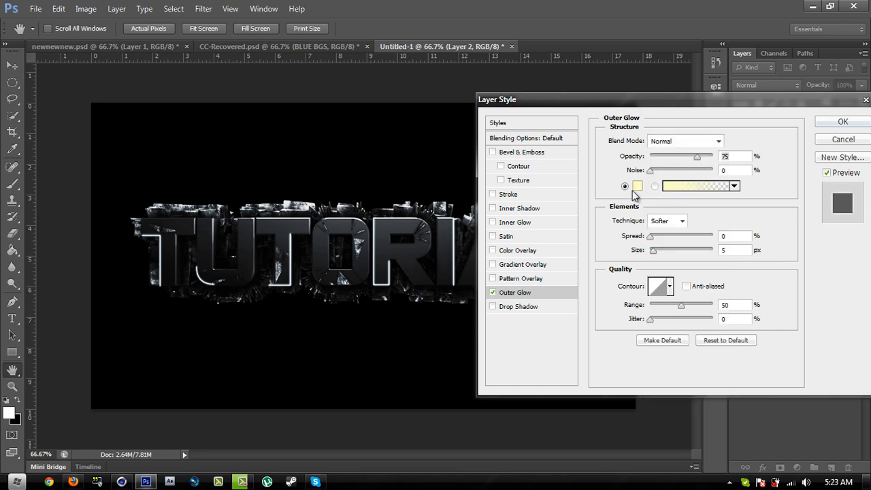
pyautogui.click(637, 186)
pyautogui.press('Return')
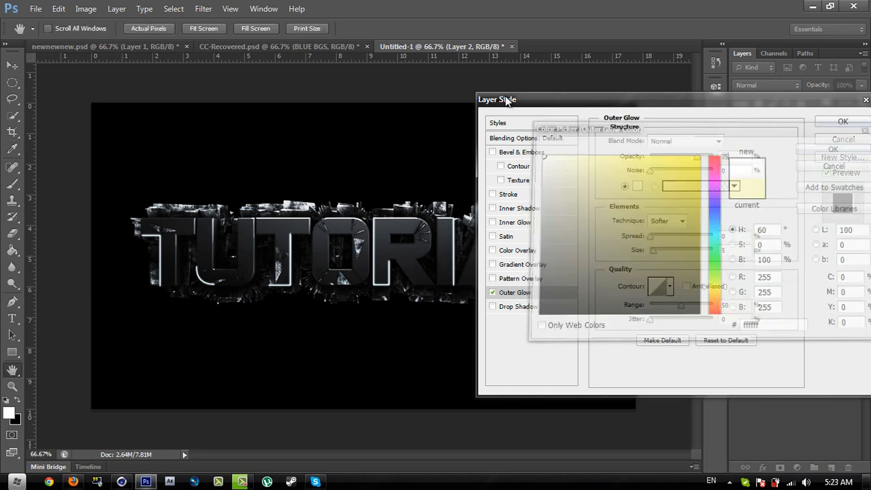
# Set the Outer Glow's size to 8 px and opacity to 50%, and apply the layer style
pyautogui.click(730, 250)
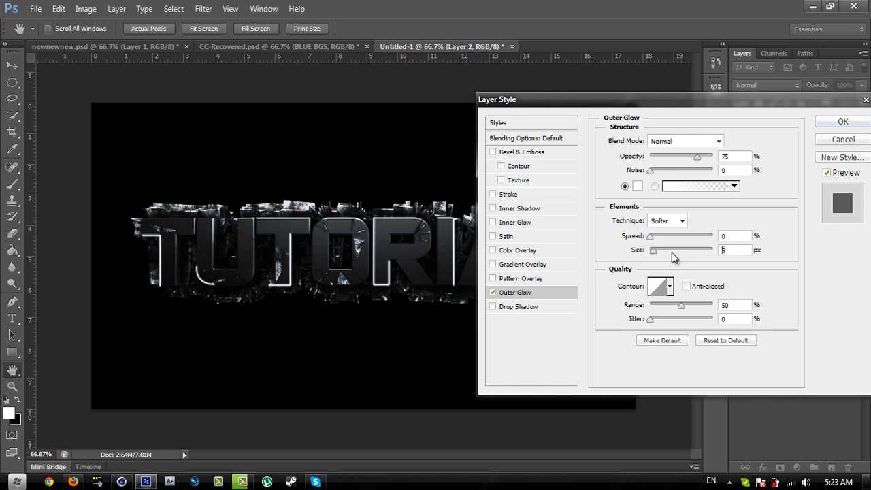
pyautogui.write('8')
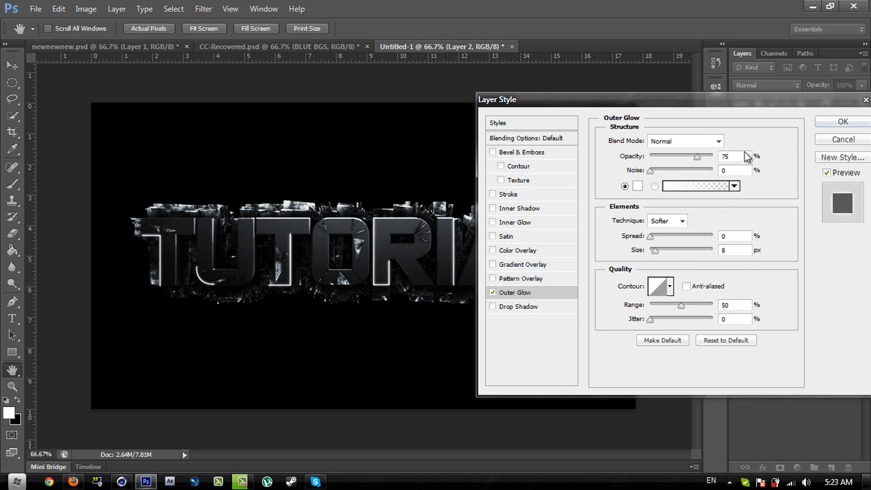
pyautogui.write('50')
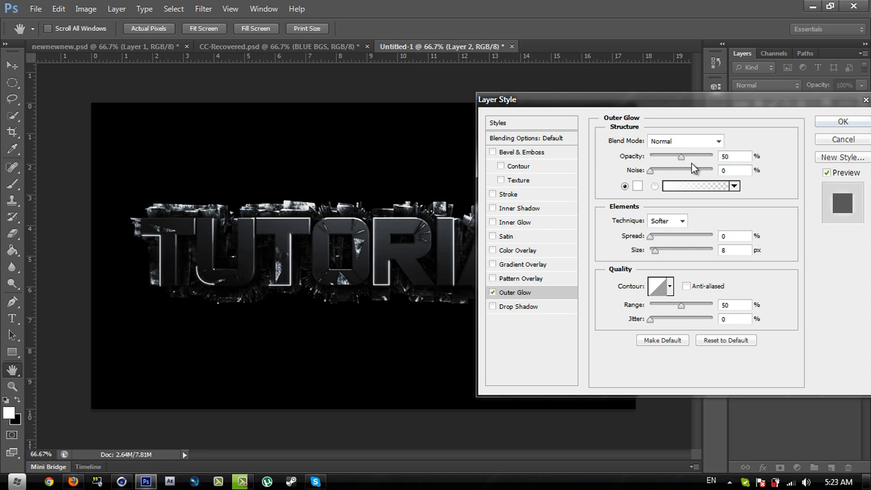
pyautogui.press('Return')
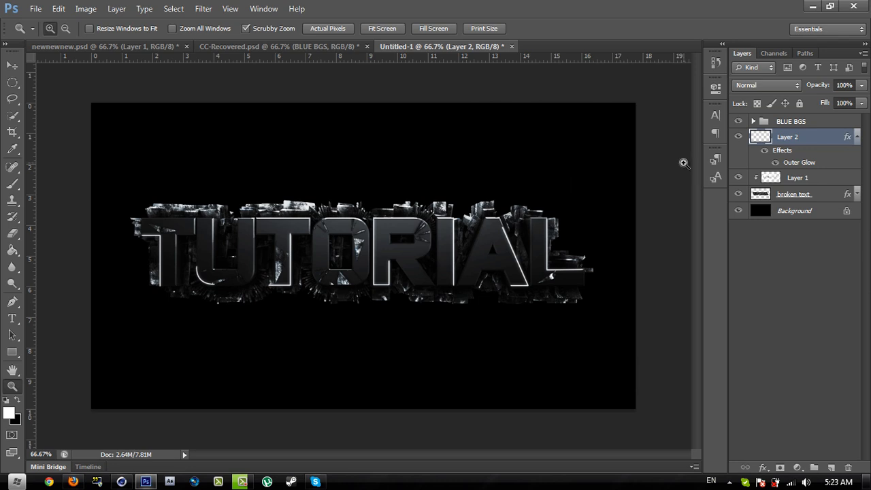
# Fade the ends of the white edge strokes on the first letters of Layer 2 with a soft 100 px Eraser
pyautogui.press('e')
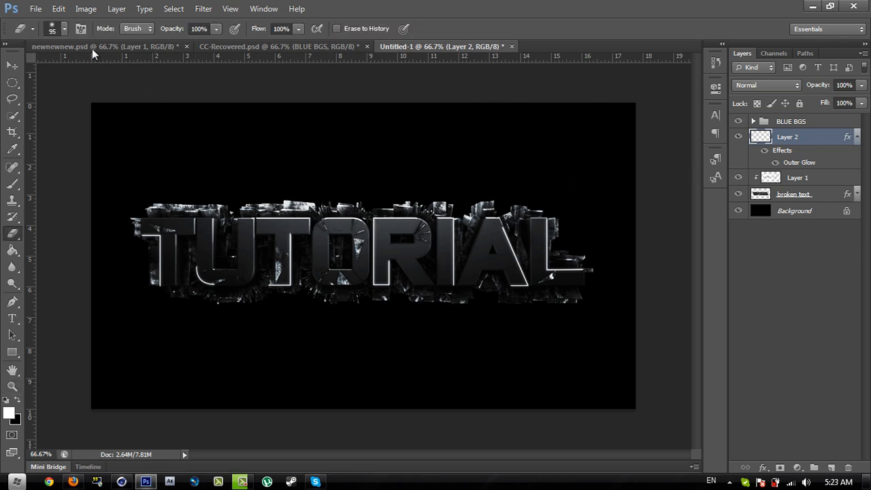
pyautogui.click(62, 30)
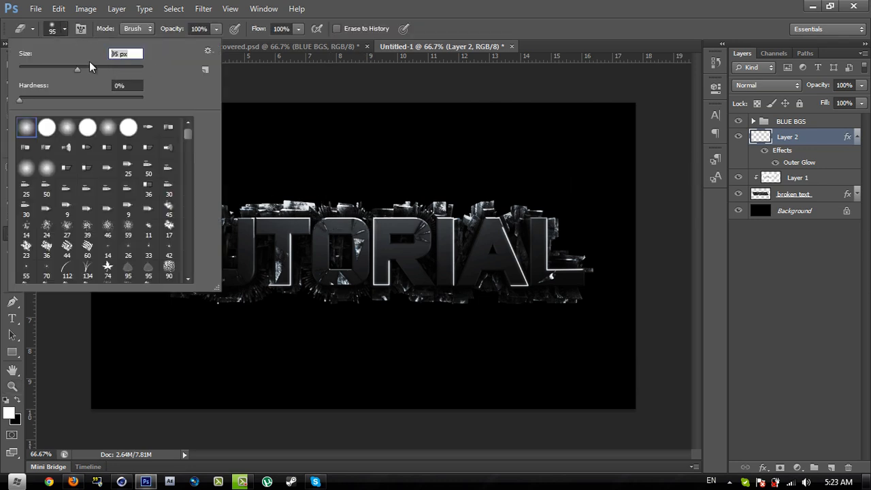
pyautogui.write('100')
pyautogui.press('Return')
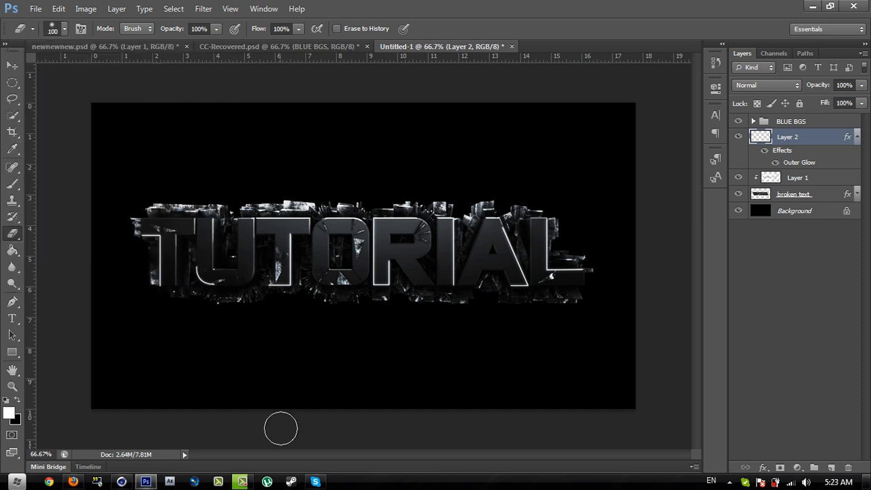
pyautogui.press('z')
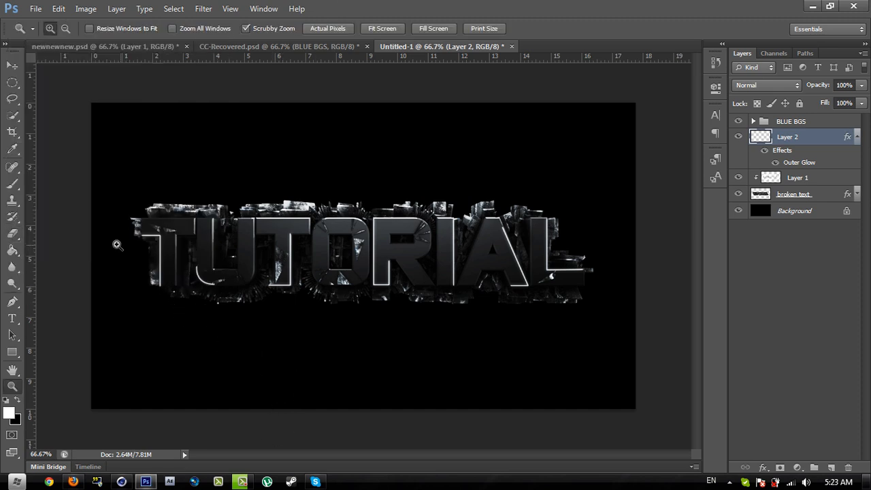
pyautogui.click(114, 242)
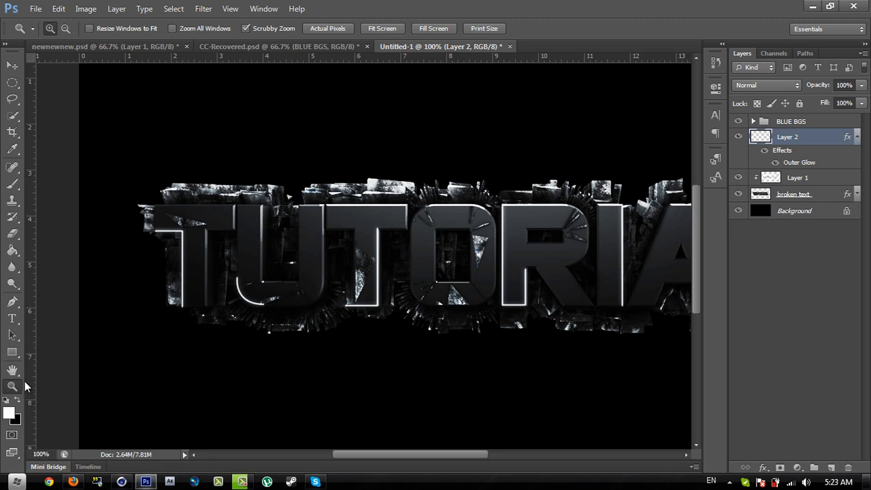
pyautogui.click(138, 249)
pyautogui.rightClick(138, 250)
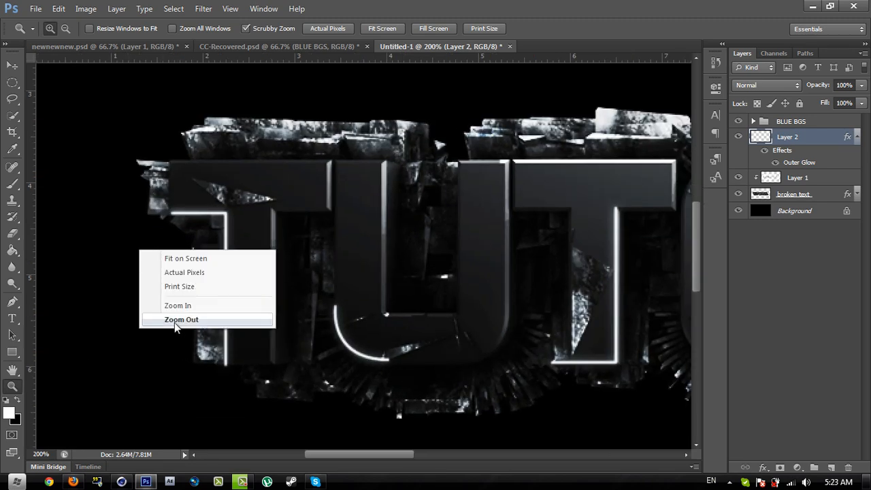
pyautogui.click(174, 321)
pyautogui.press('e')
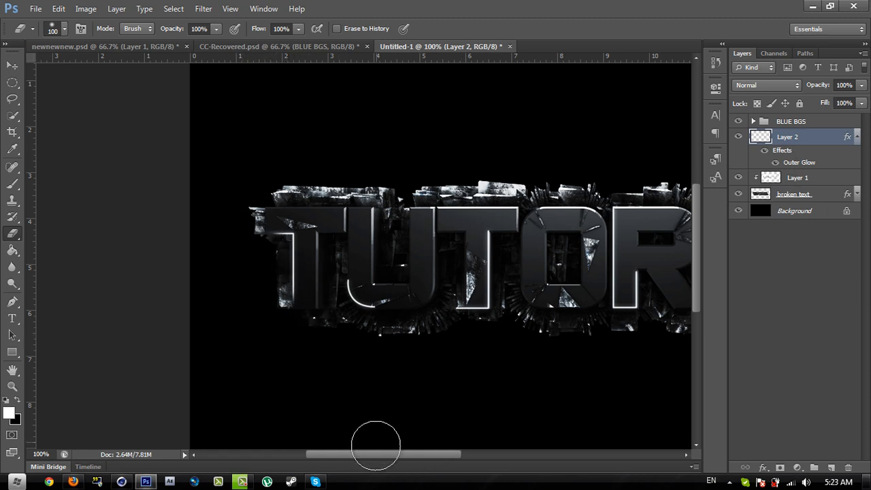
pyautogui.moveTo(376, 454); pyautogui.dragTo(392, 454)
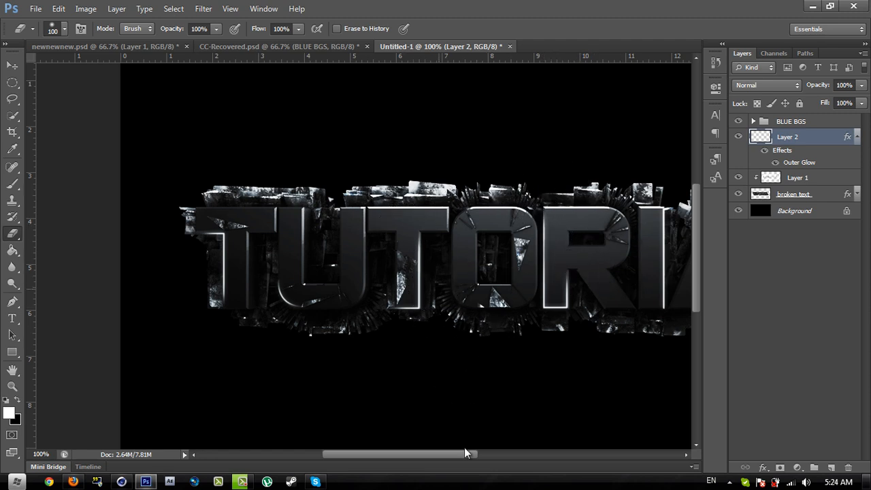
# Enlarge the soft Eraser to 131 px and fade the white edge strokes on the remaining letters through the L
pyautogui.rightClick(317, 224)
pyautogui.click(409, 250)
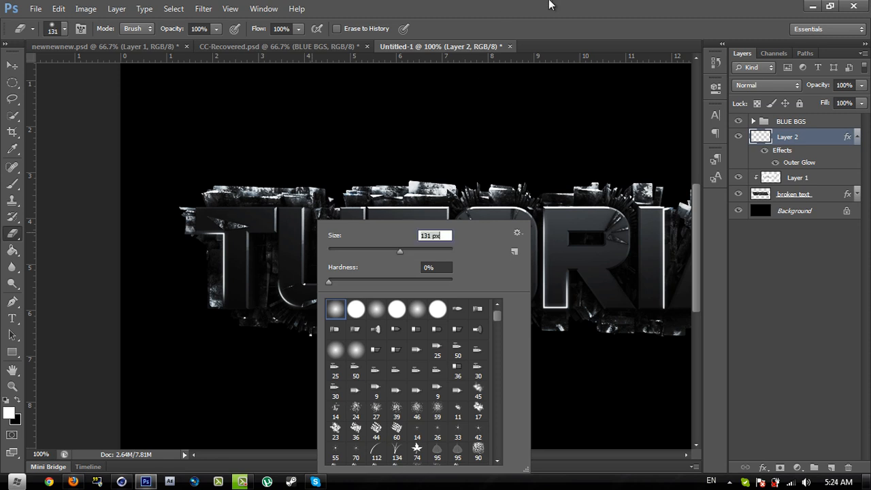
pyautogui.press('Return')
pyautogui.moveTo(376, 453); pyautogui.dragTo(428, 453)
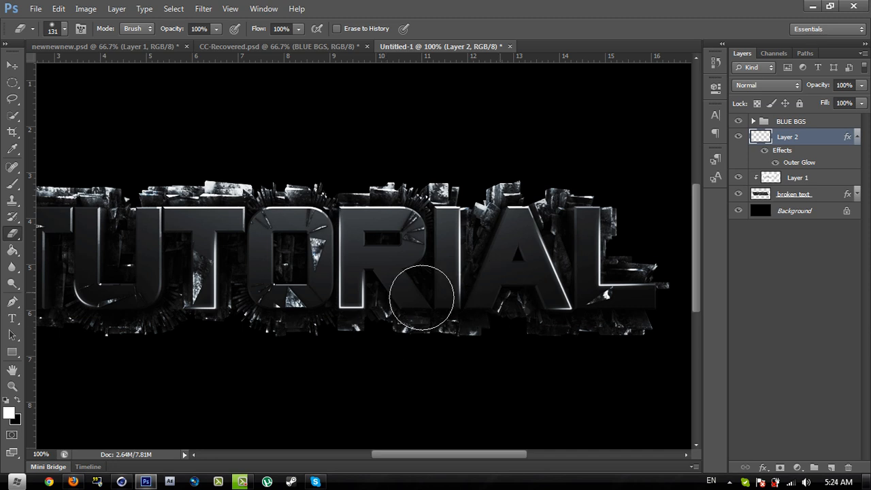
pyautogui.press('z')
pyautogui.rightClick(324, 226)
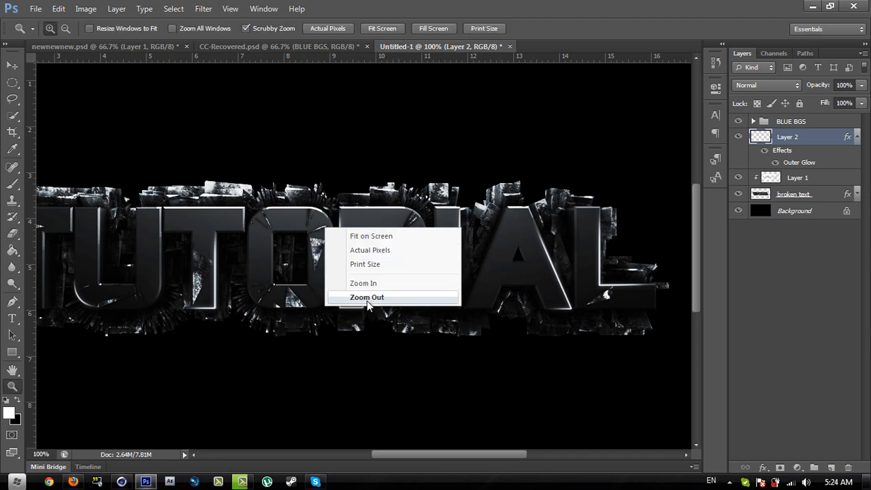
pyautogui.click(366, 301)
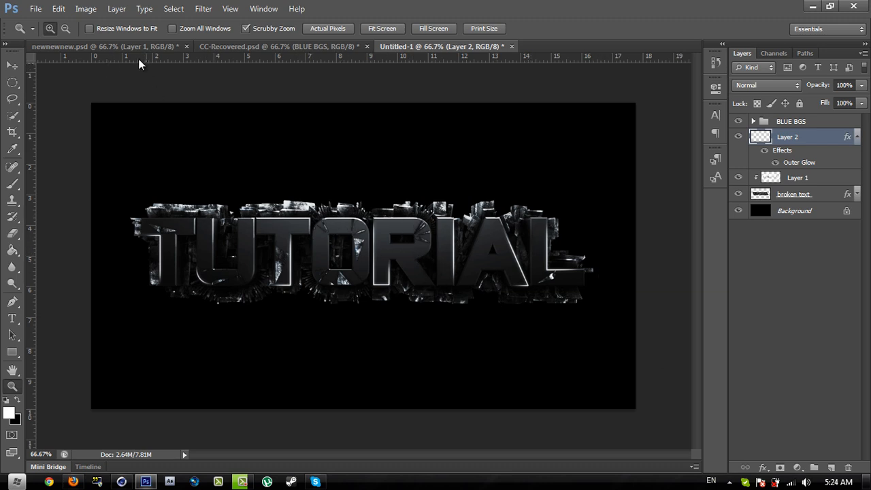
# Compare the artwork with newnewnew.psd, and deselect and collapse Layer 2 in Untitled-1 before minimizing the window
pyautogui.click(104, 48)
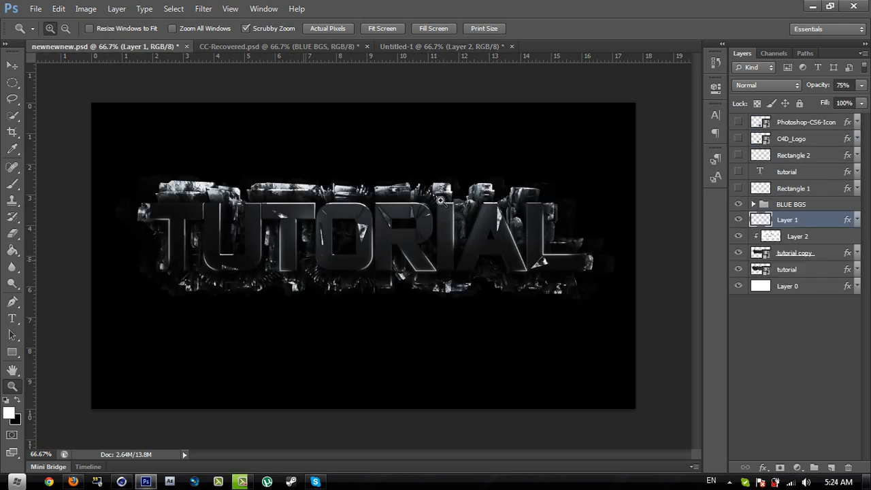
pyautogui.click(427, 48)
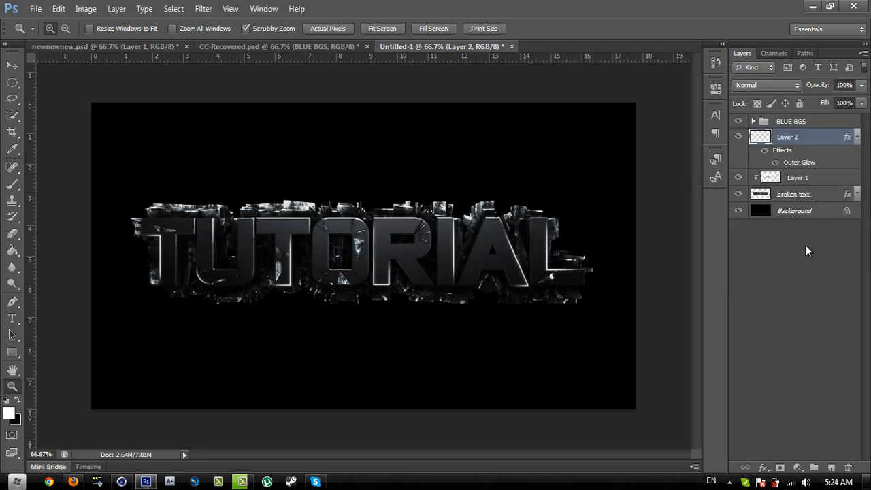
pyautogui.click(834, 291)
pyautogui.click(857, 140)
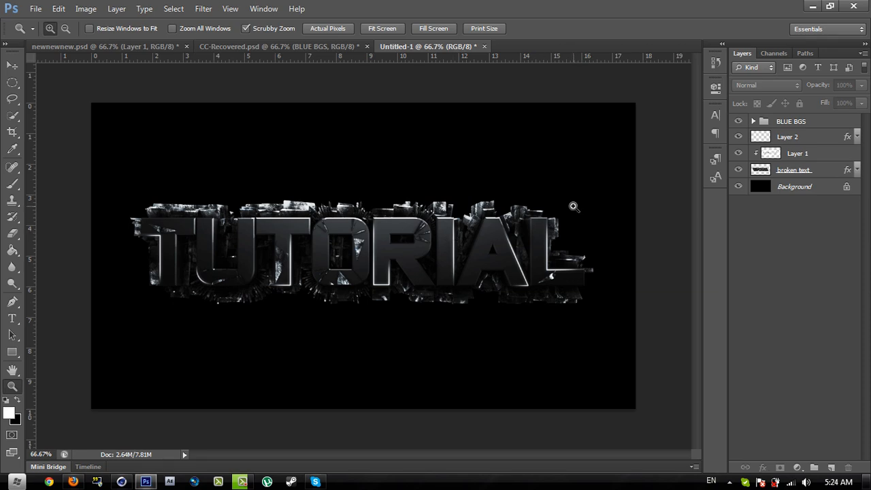
pyautogui.click(812, 6)
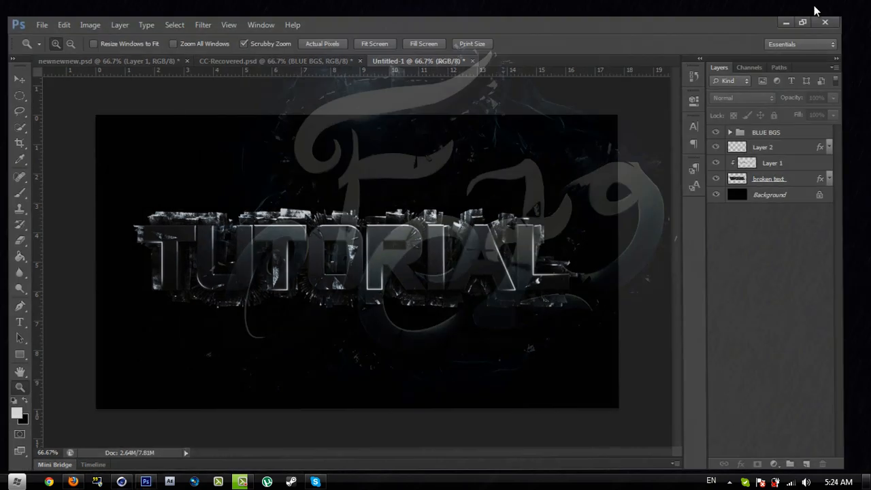